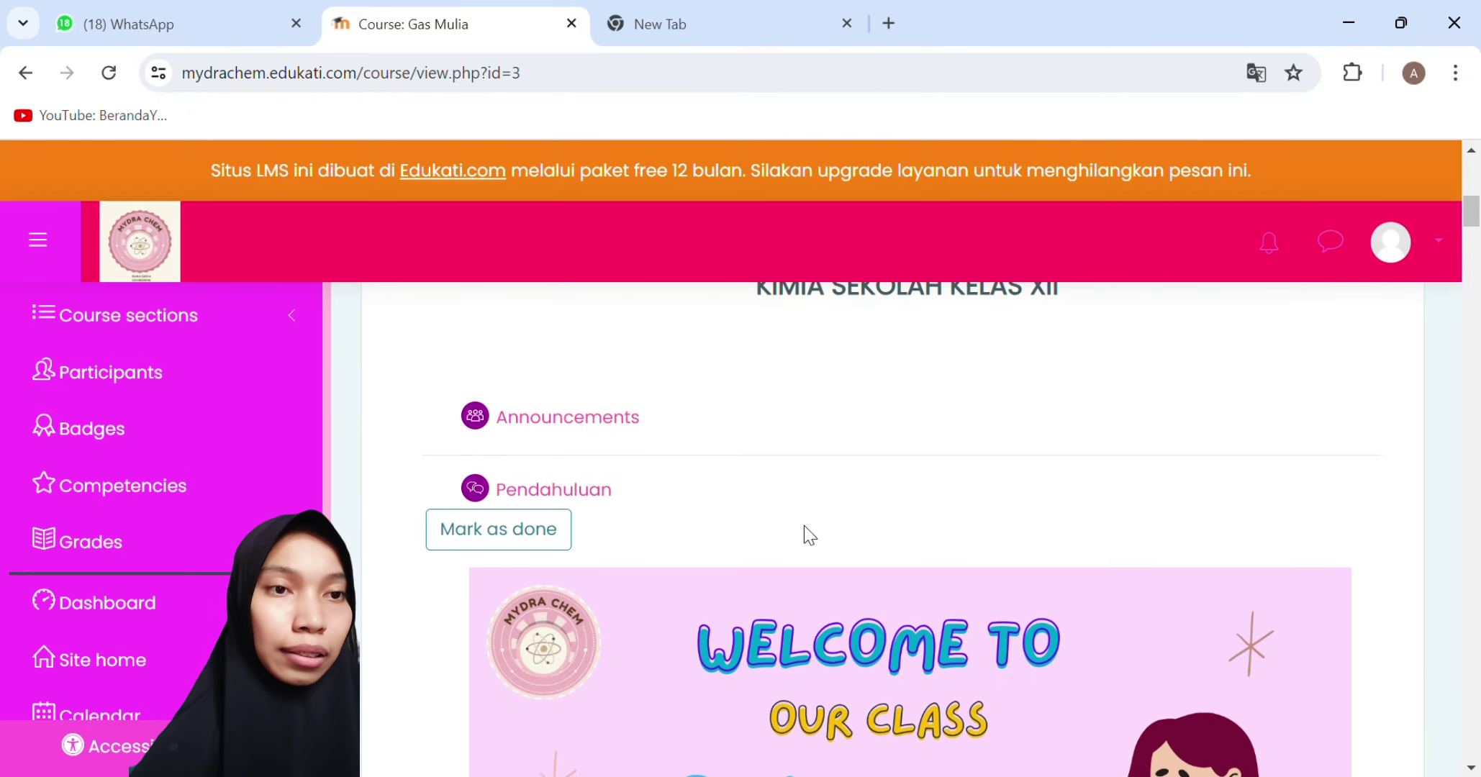
- Examine the course introduction, from the announcements and welcome banner to the greeting text and teacher section
scroll(804, 525, up, 5)
scroll(804, 525, down, 3)
scroll(806, 529, down, 3)
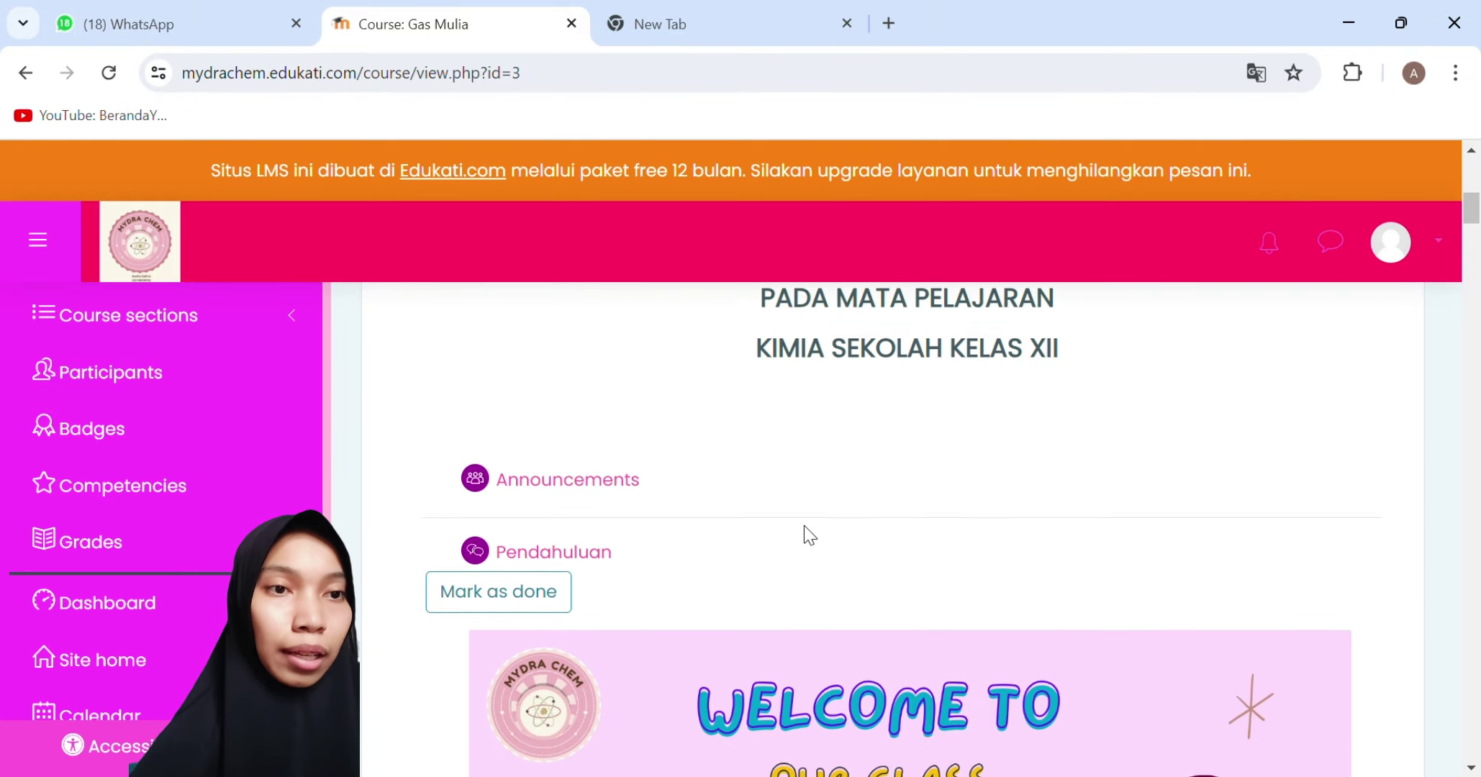
scroll(804, 525, up, 4)
scroll(804, 525, down, 5)
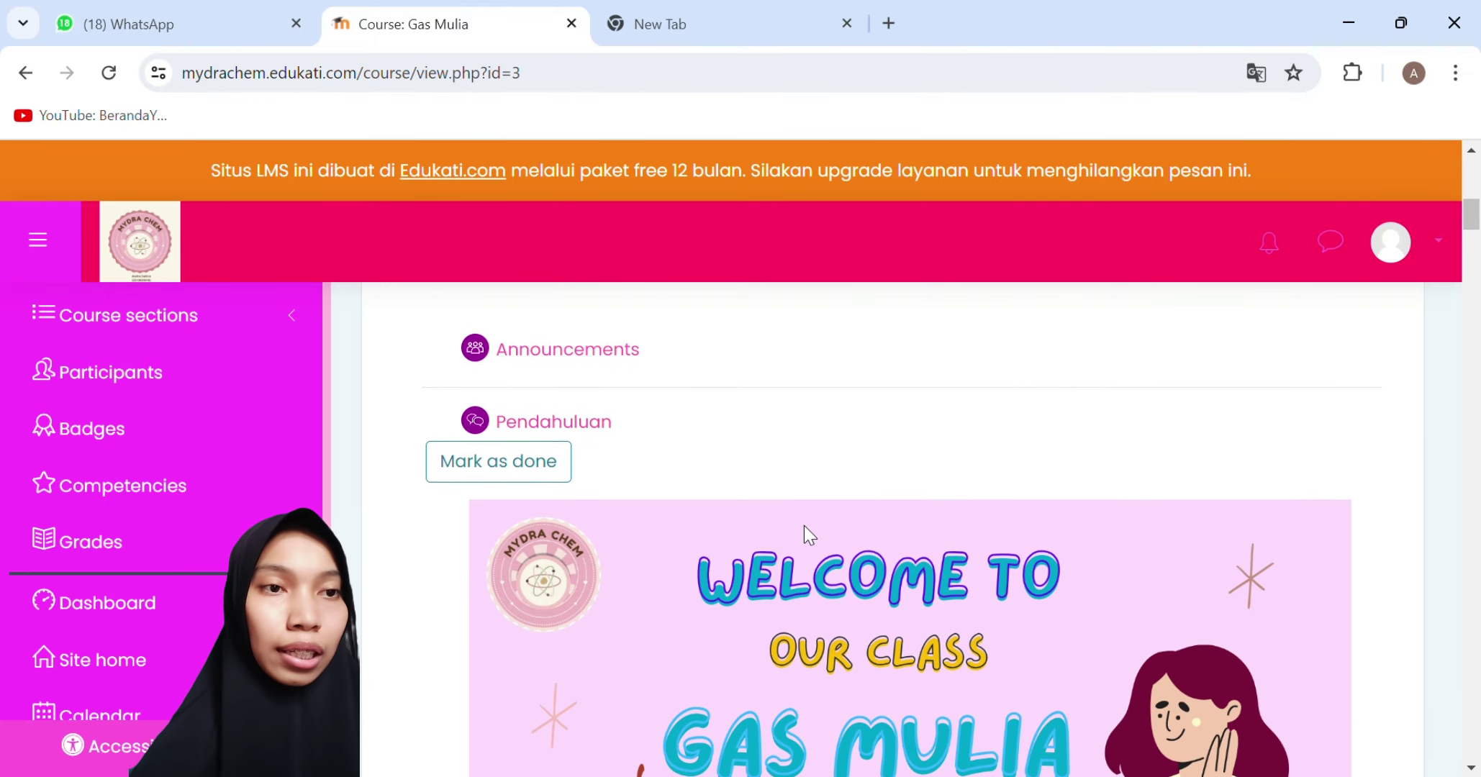
scroll(805, 526, down, 5)
scroll(804, 526, up, 2)
scroll(804, 525, down, 2)
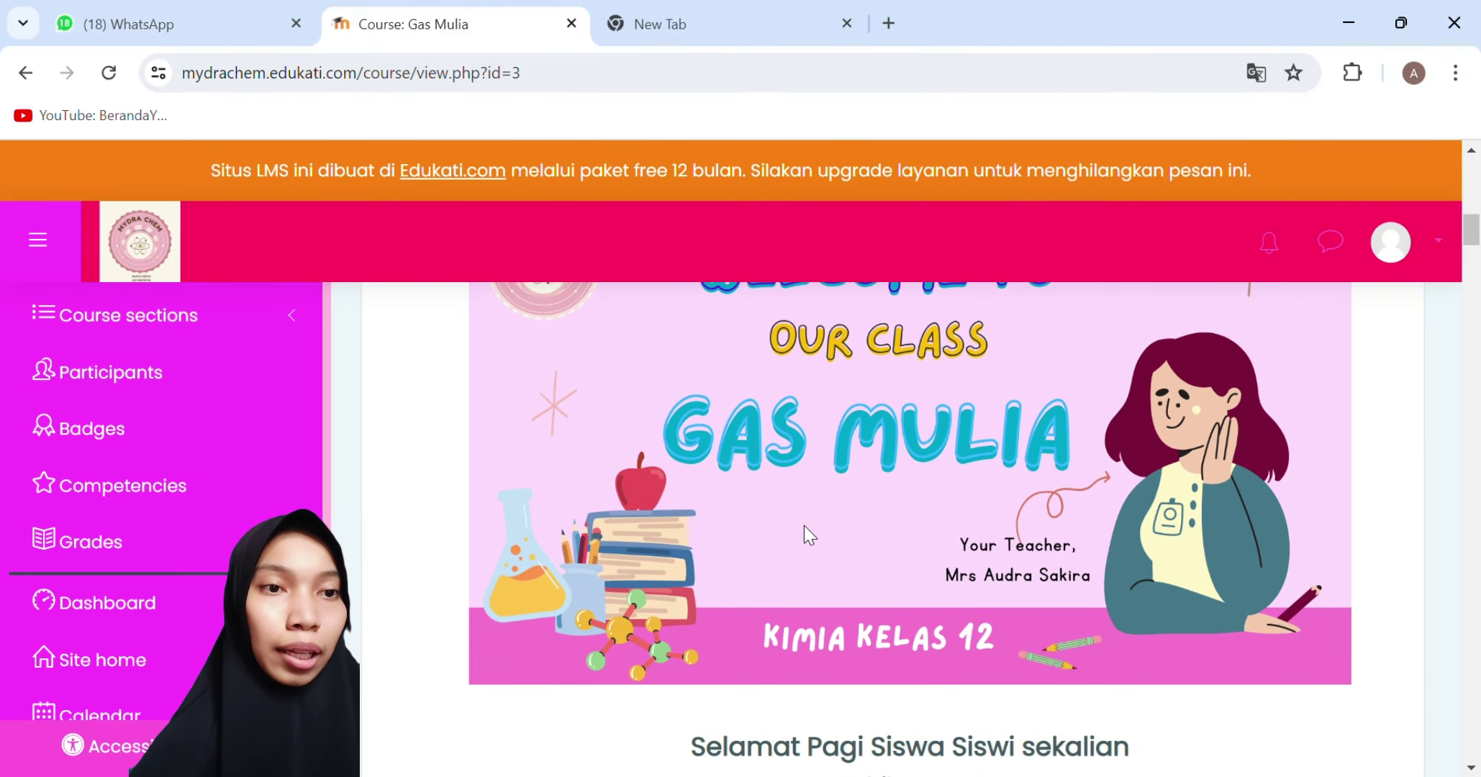
scroll(804, 526, up, 4)
scroll(1037, 678, down, 6)
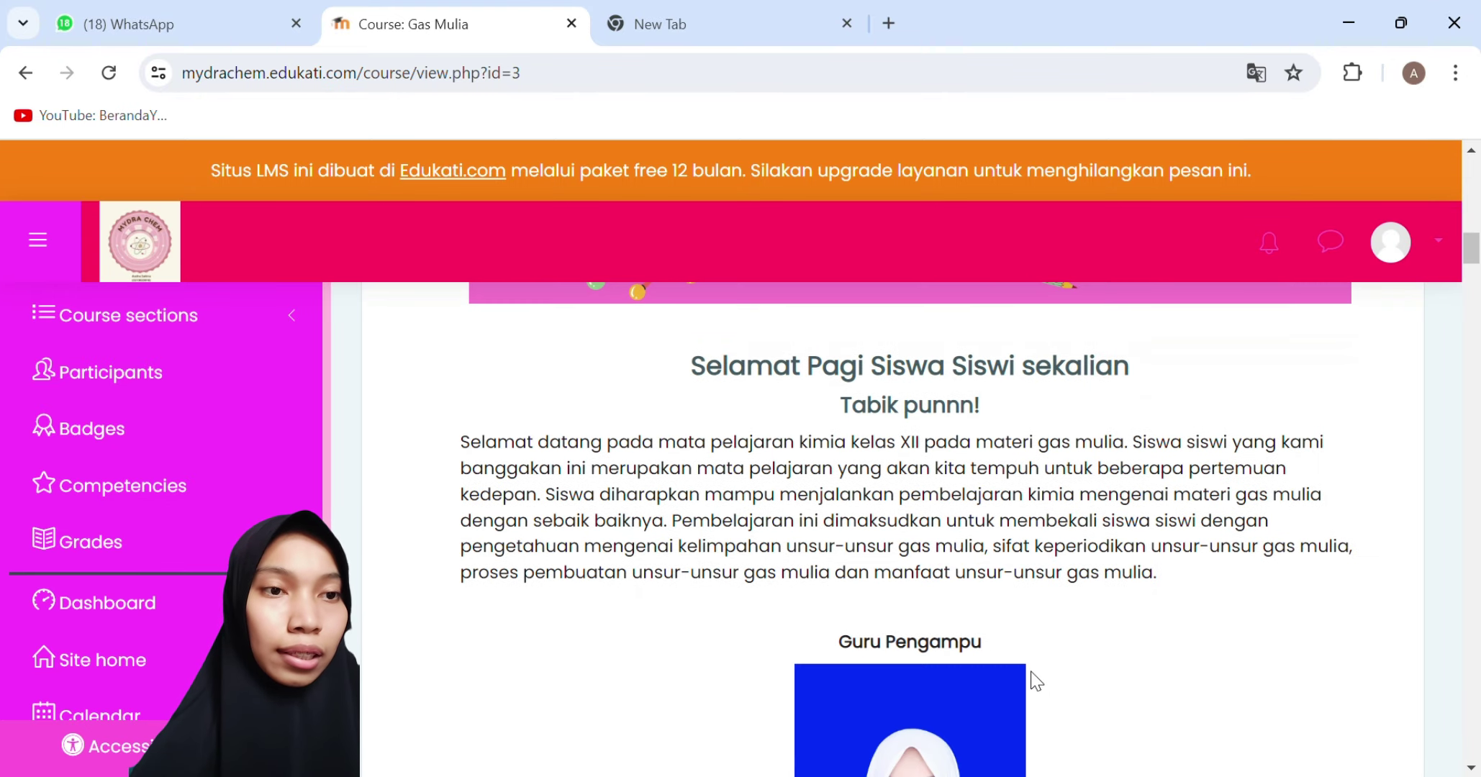
scroll(1040, 683, down, 1)
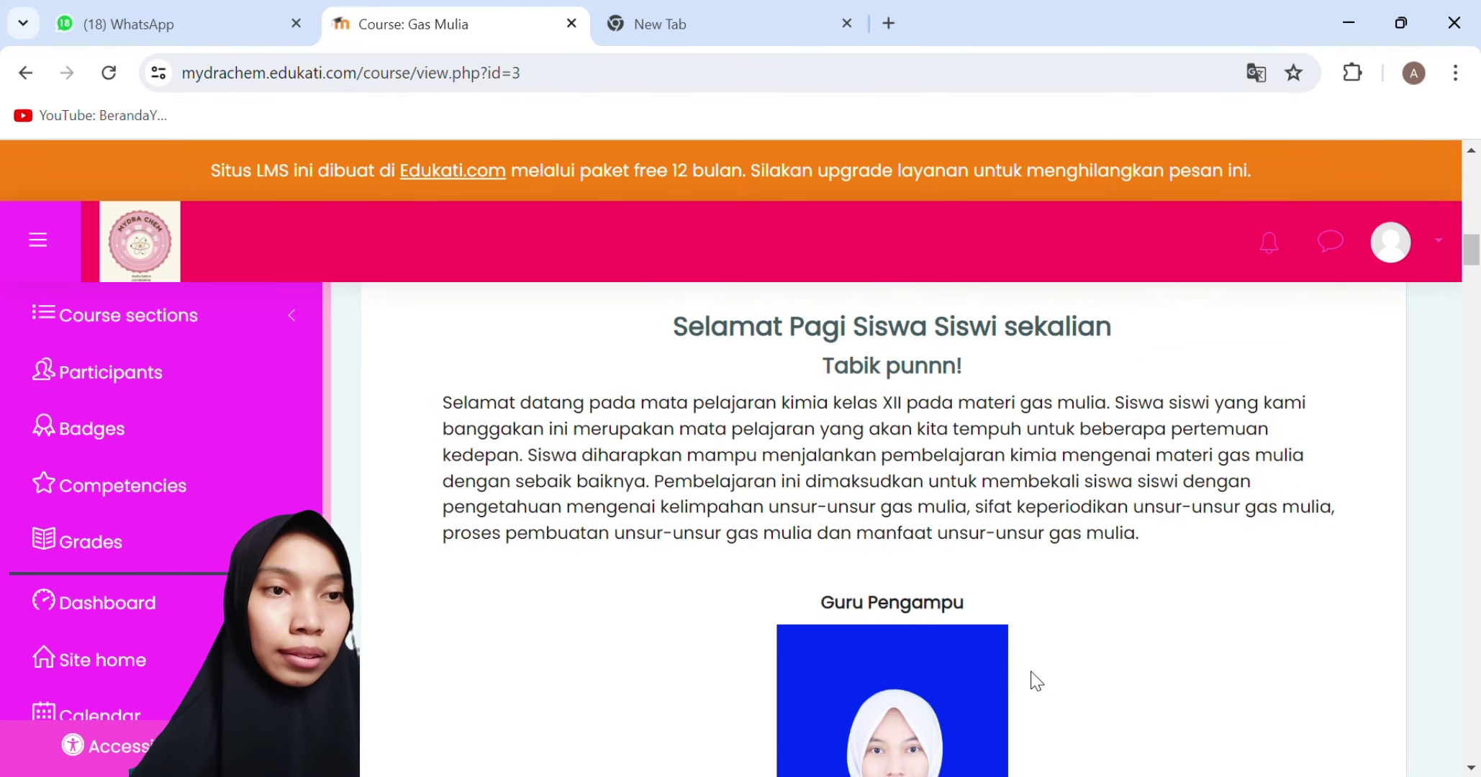
- Open the Kehadiran attendance activity and review this course's June sessions and attendance summary
scroll(1135, 652, down, 7)
scroll(1135, 651, down, 5)
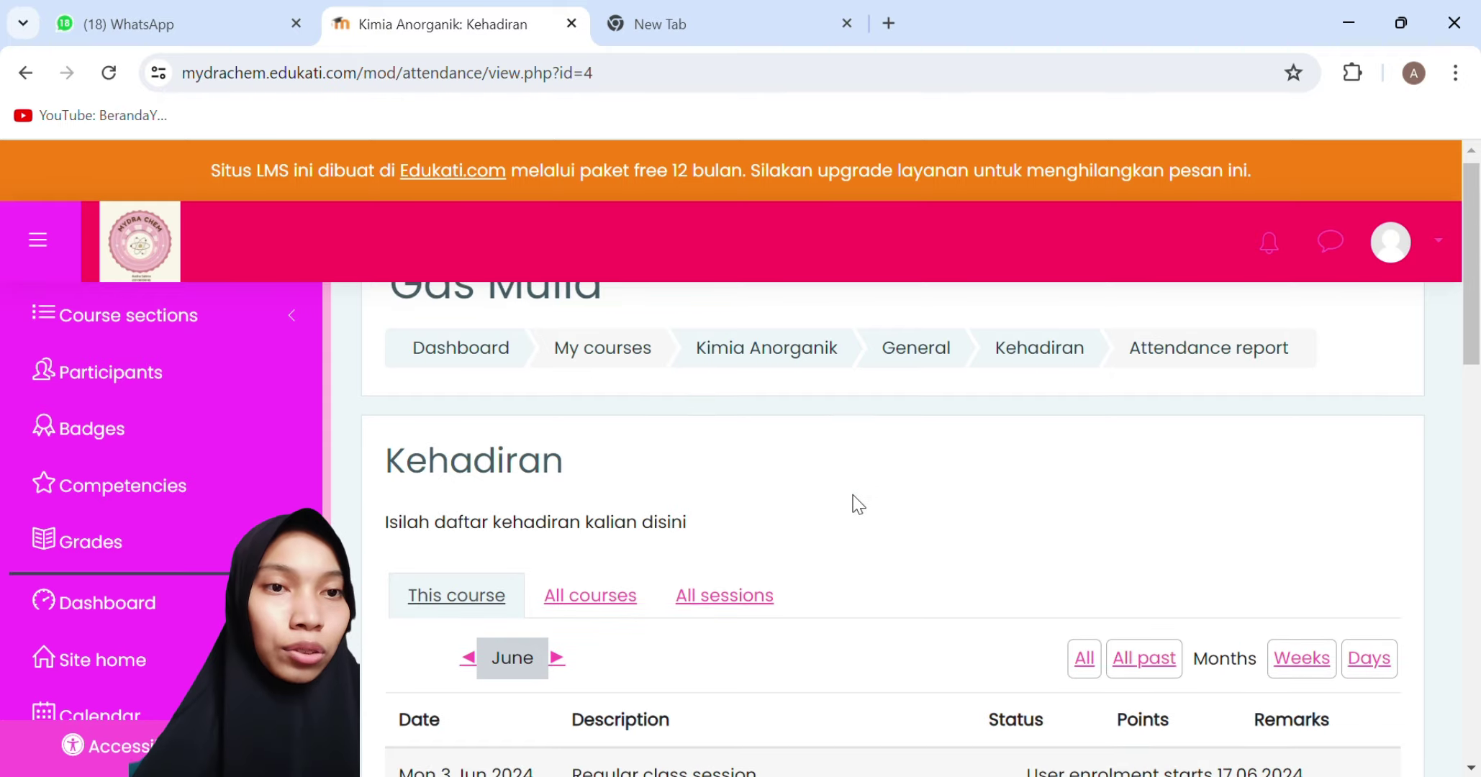
scroll(857, 504, down, 4)
scroll(857, 503, down, 3)
scroll(857, 504, up, 2)
scroll(857, 504, down, 10)
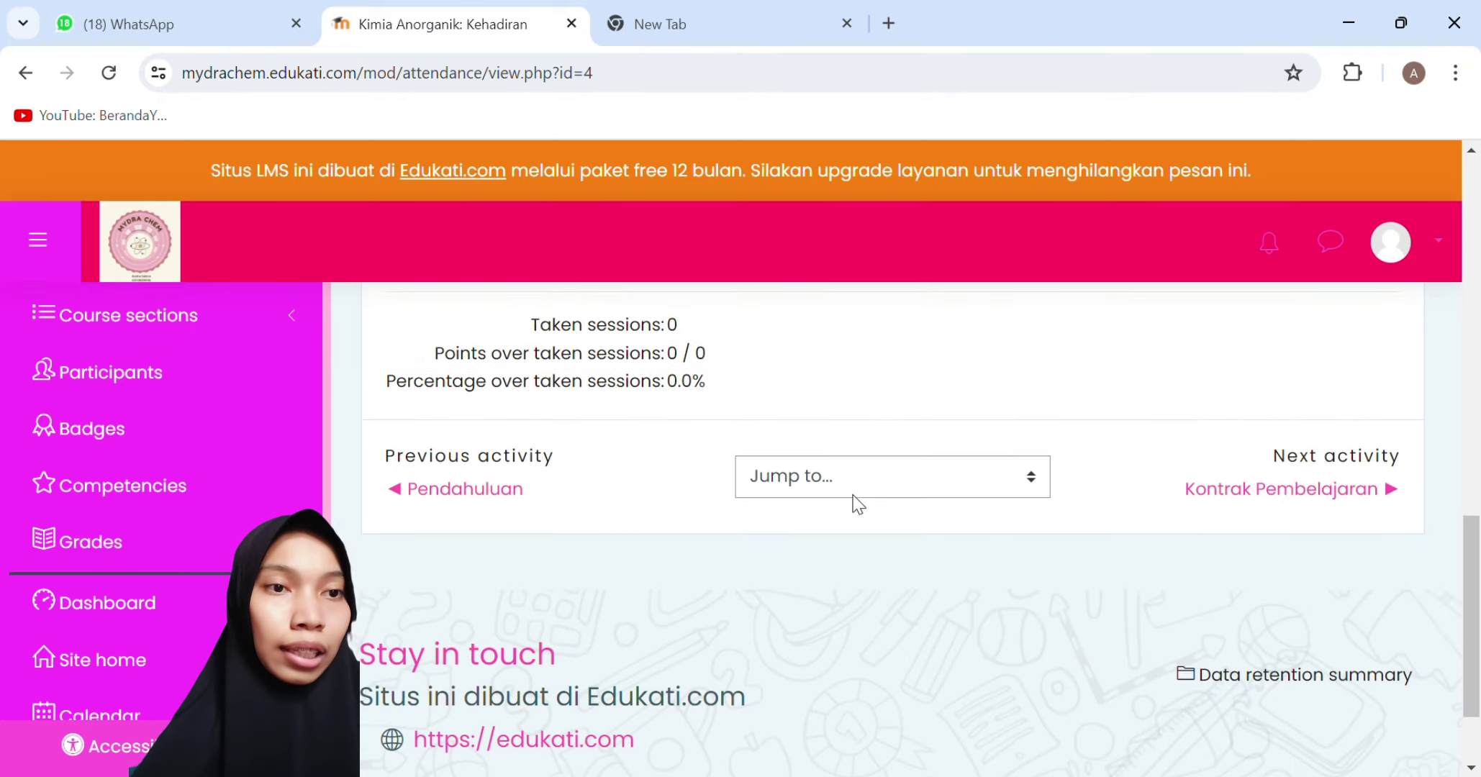
scroll(857, 504, up, 5)
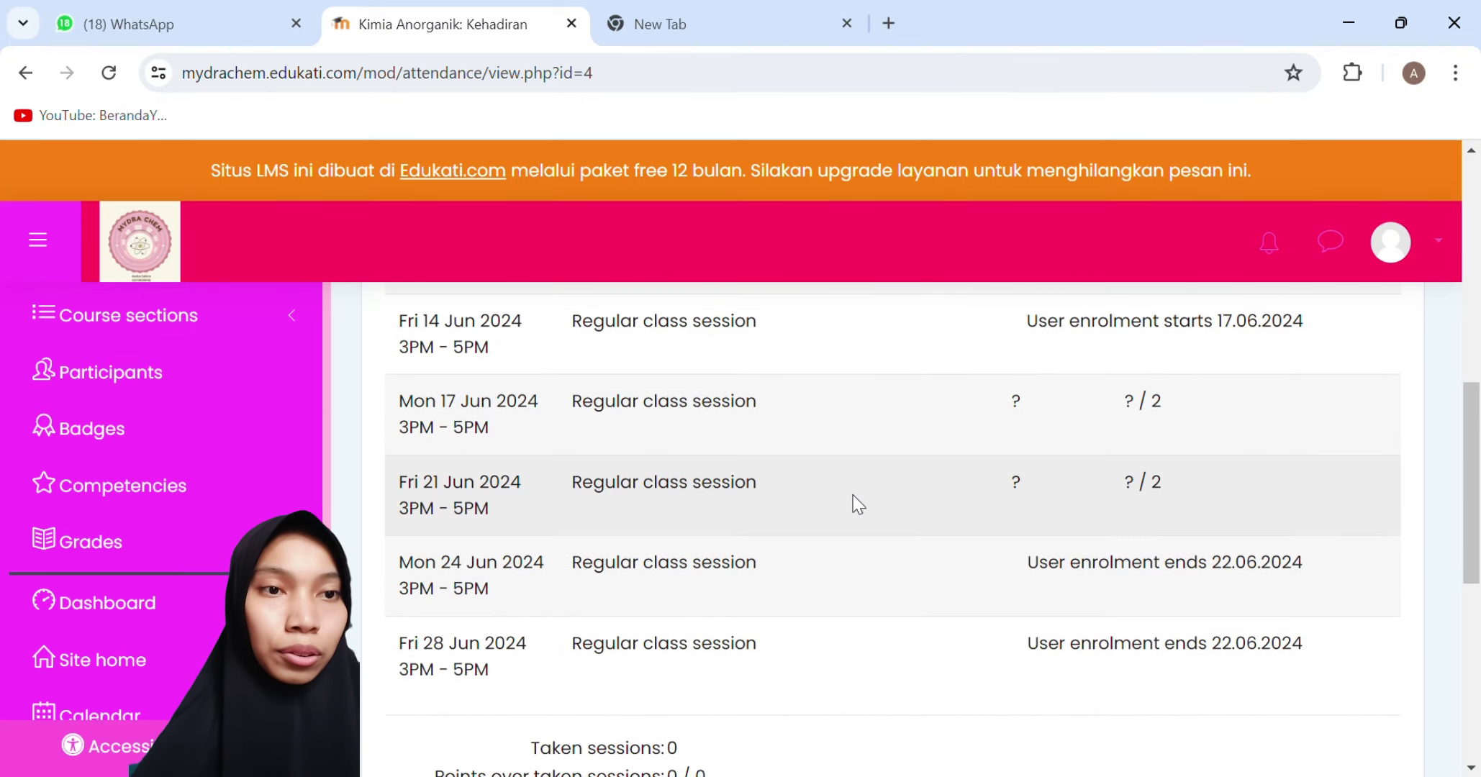
scroll(857, 504, up, 6)
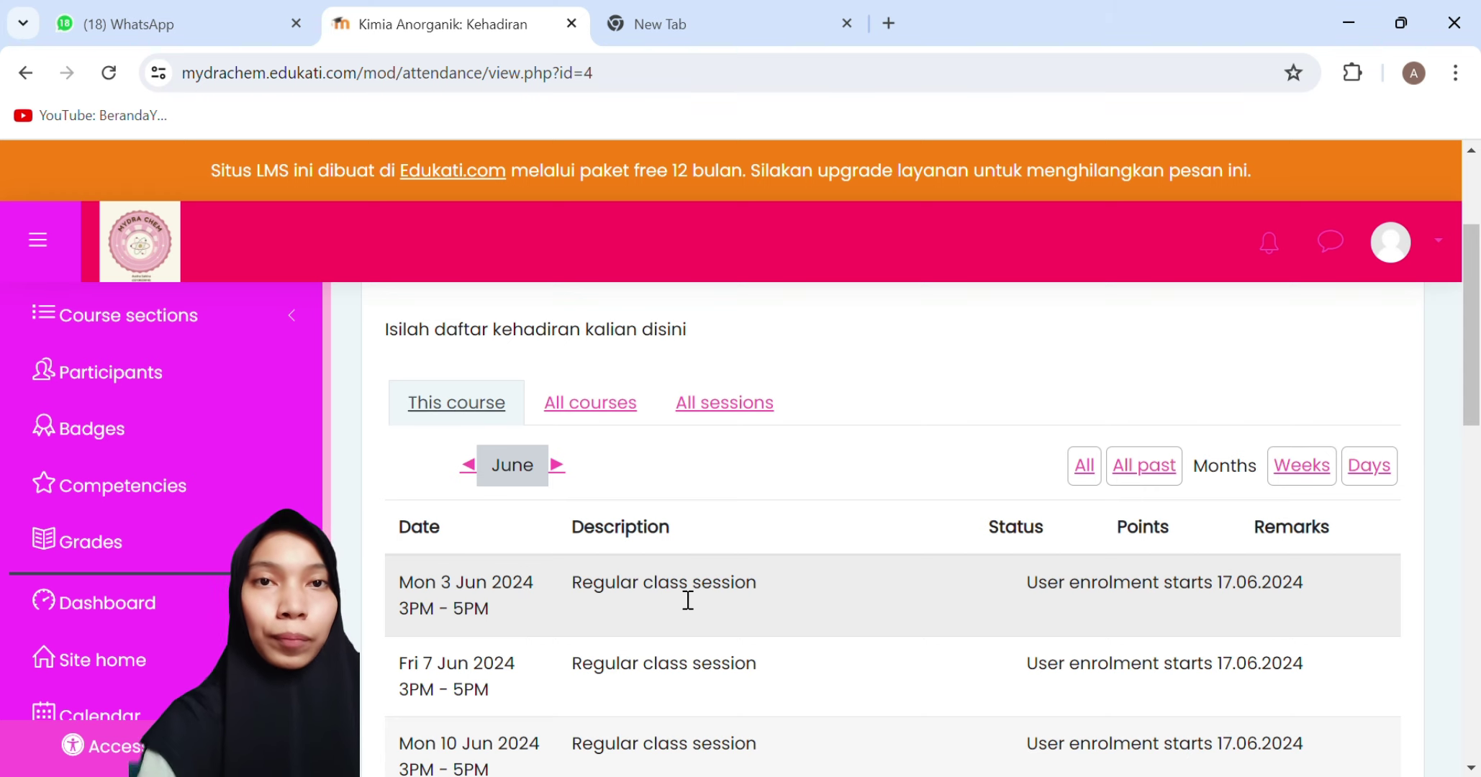
scroll(688, 600, up, 3)
scroll(688, 601, down, 1)
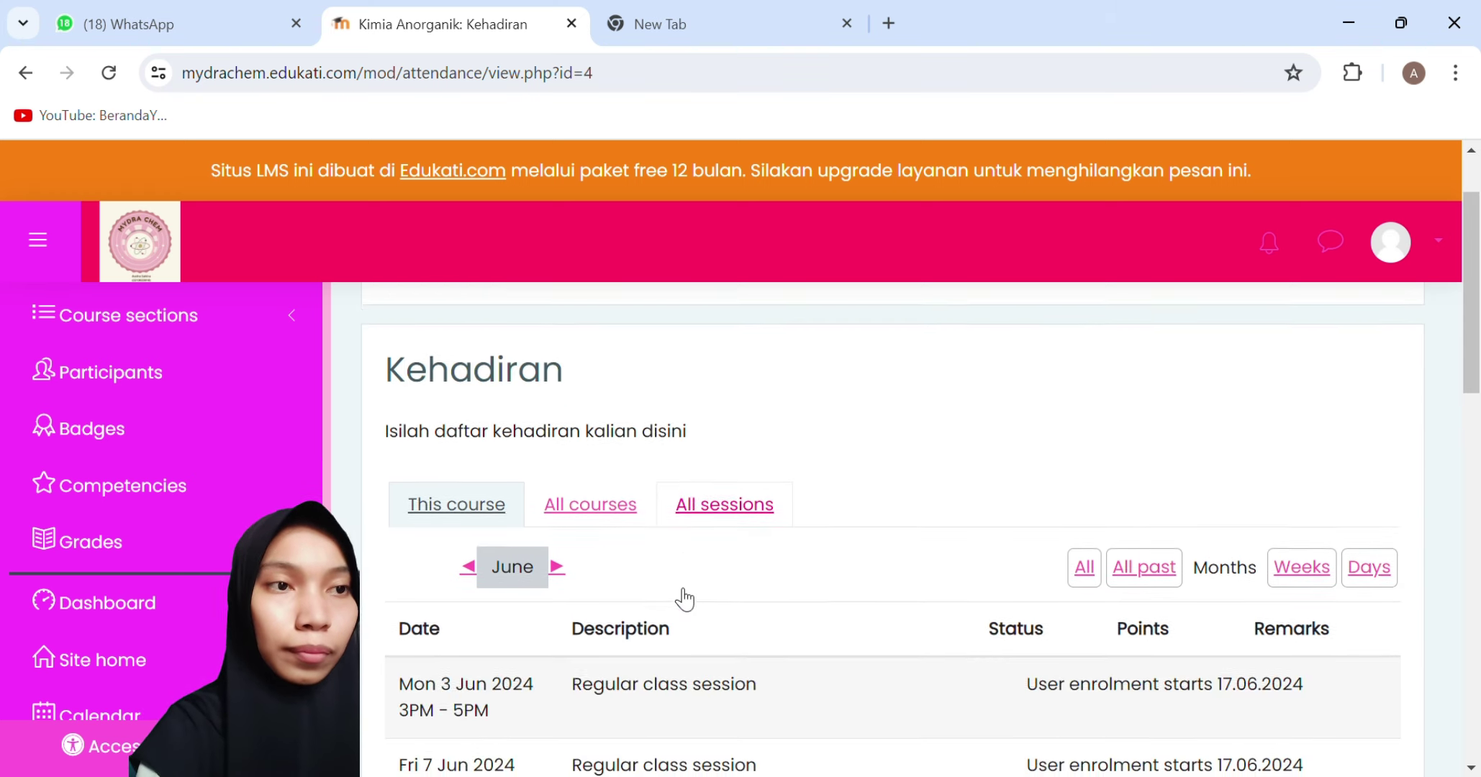
scroll(689, 601, up, 1)
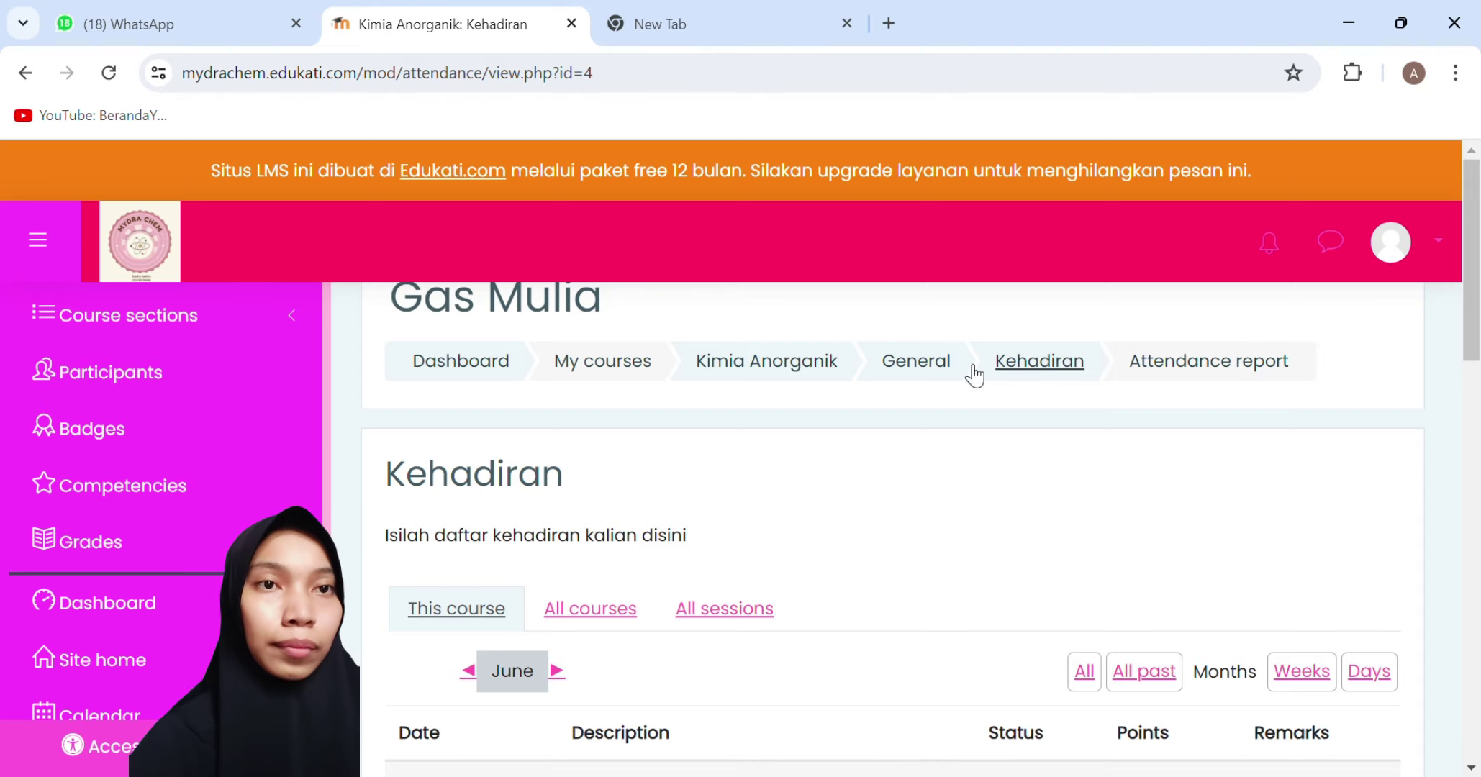
- Return to the course's General section and look over the learning contract, discussion and Zoom activities under Pertemuan 1
click(951, 370)
scroll(913, 450, down, 4)
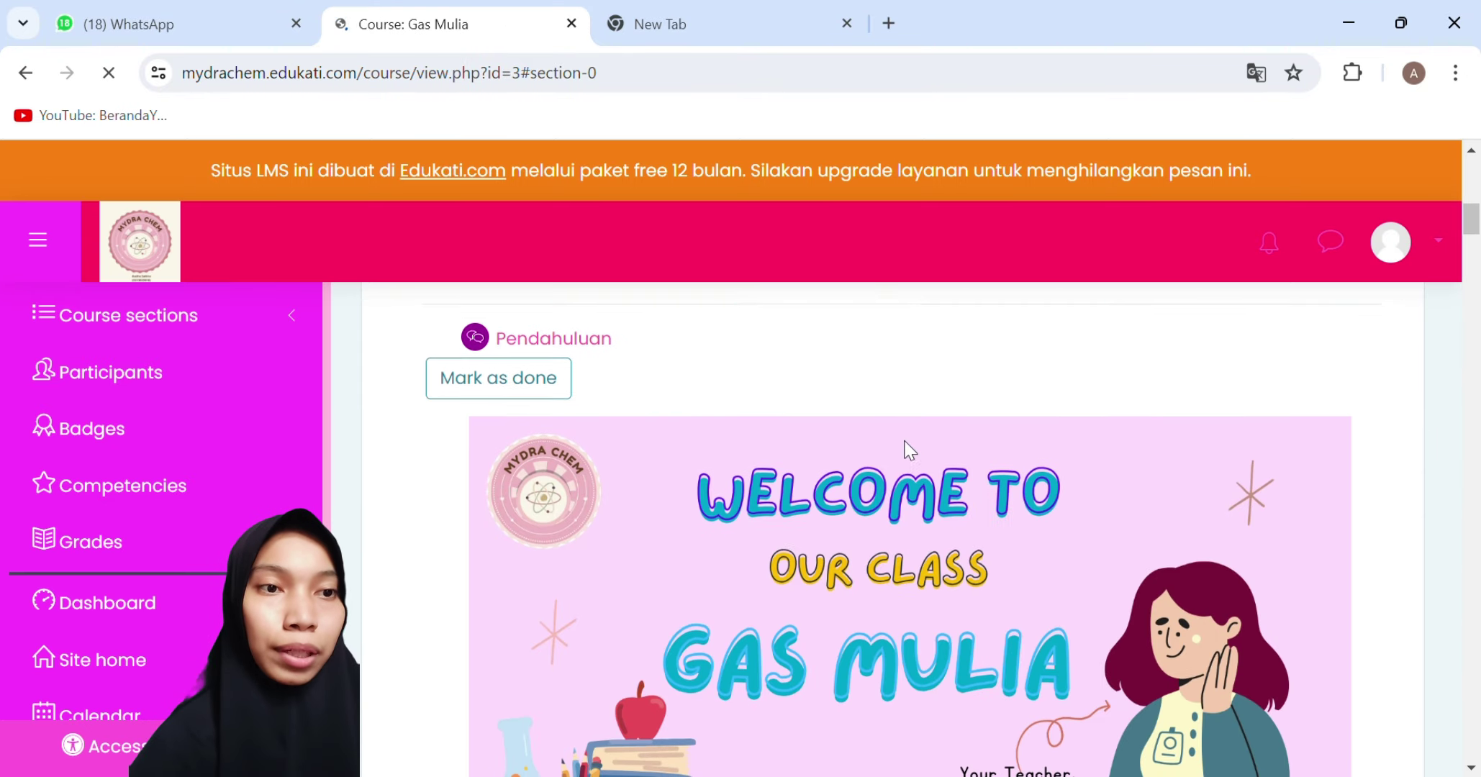
scroll(908, 450, up, 1)
scroll(905, 442, down, 15)
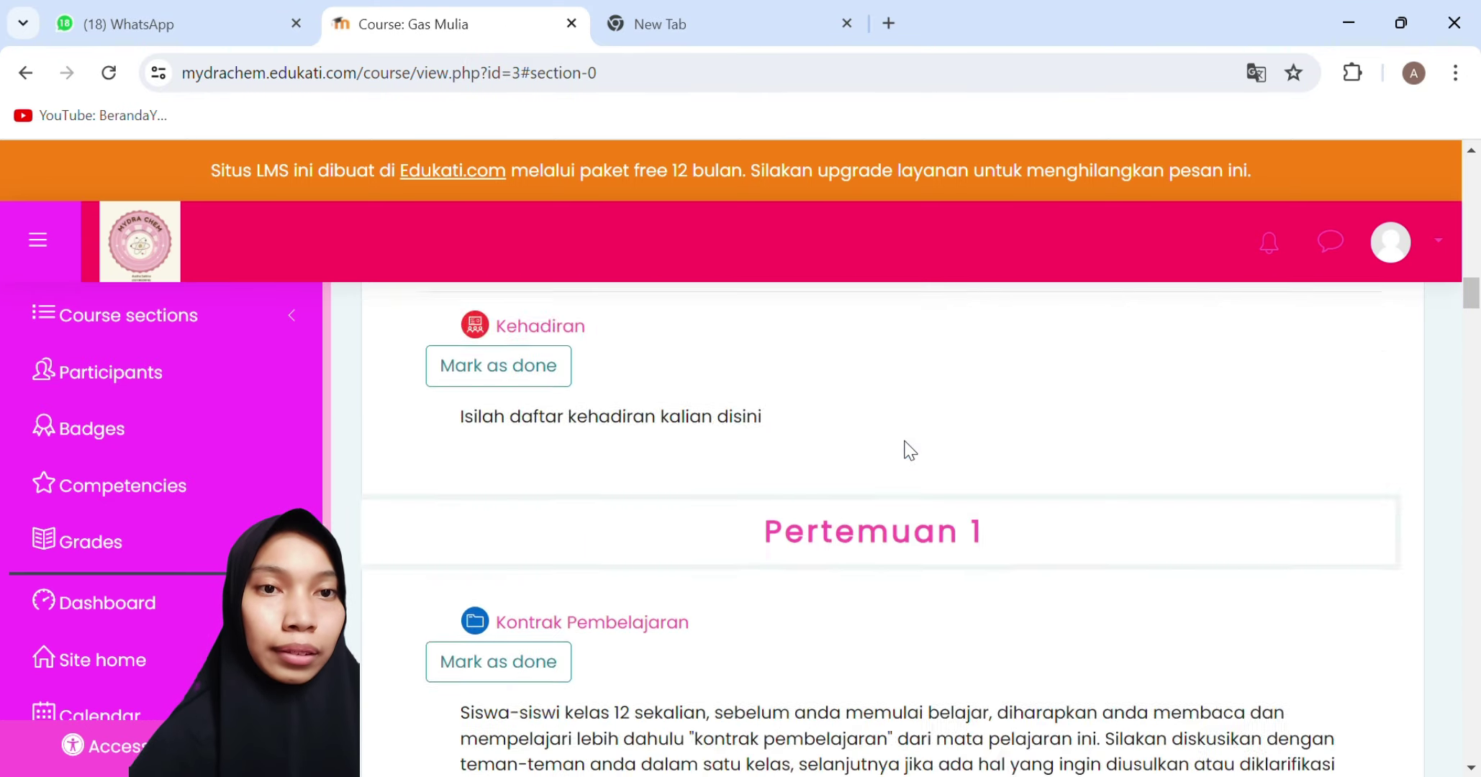
scroll(906, 450, down, 2)
scroll(906, 450, up, 6)
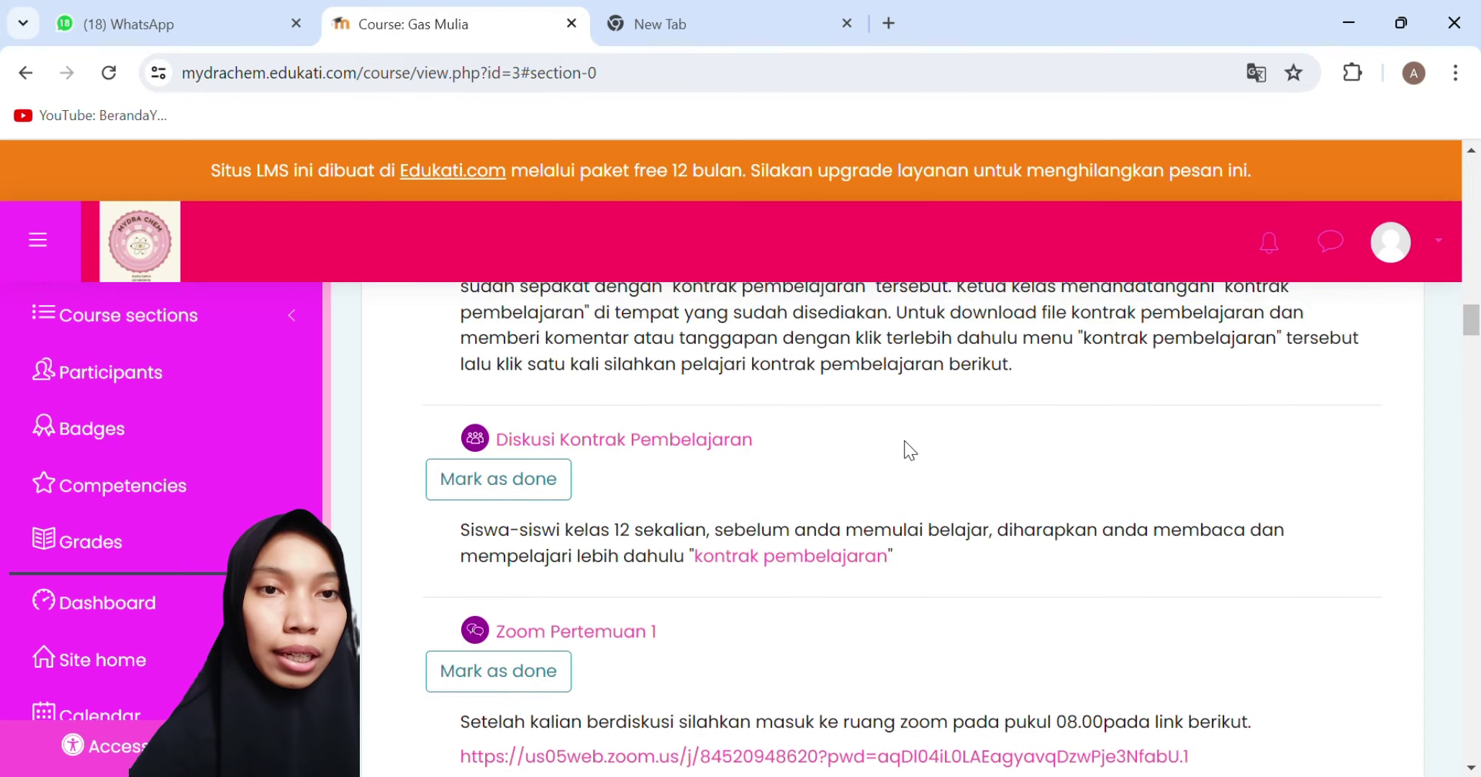
scroll(905, 450, down, 1)
scroll(906, 450, up, 7)
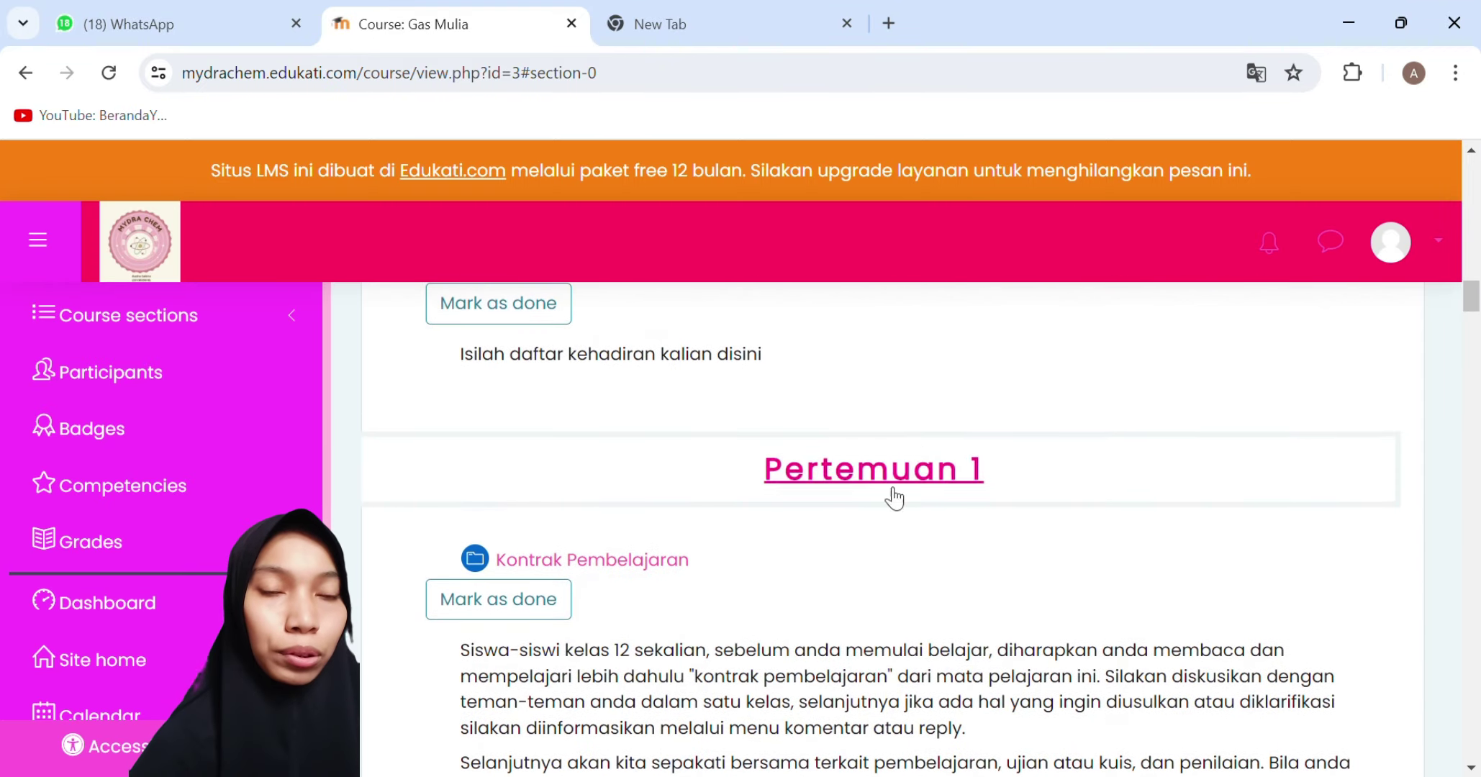
- Page through the embedded Modul Pembelajaran flipbook from its cover to pages 18-19
scroll(1068, 543, down, 9)
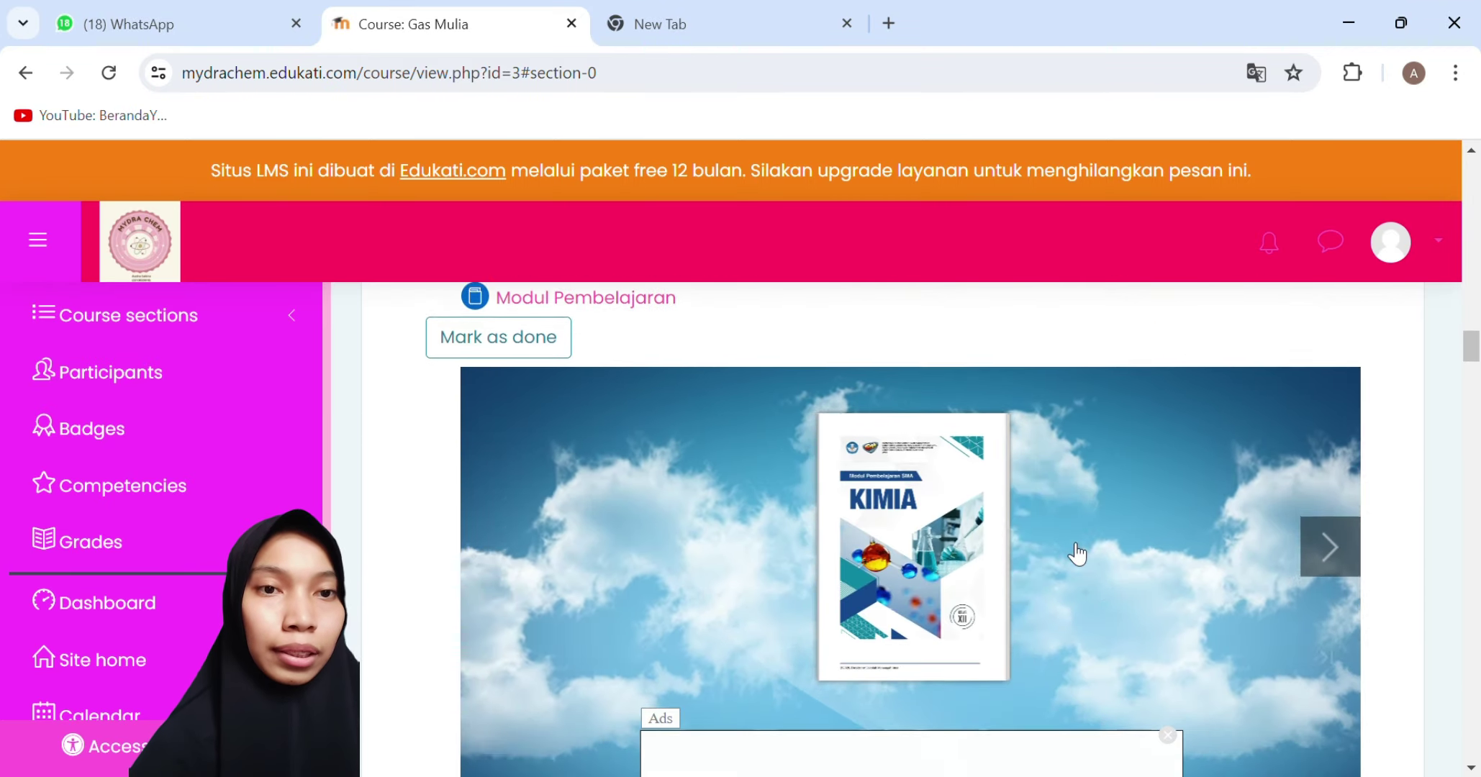
click(1078, 555)
click(1077, 553)
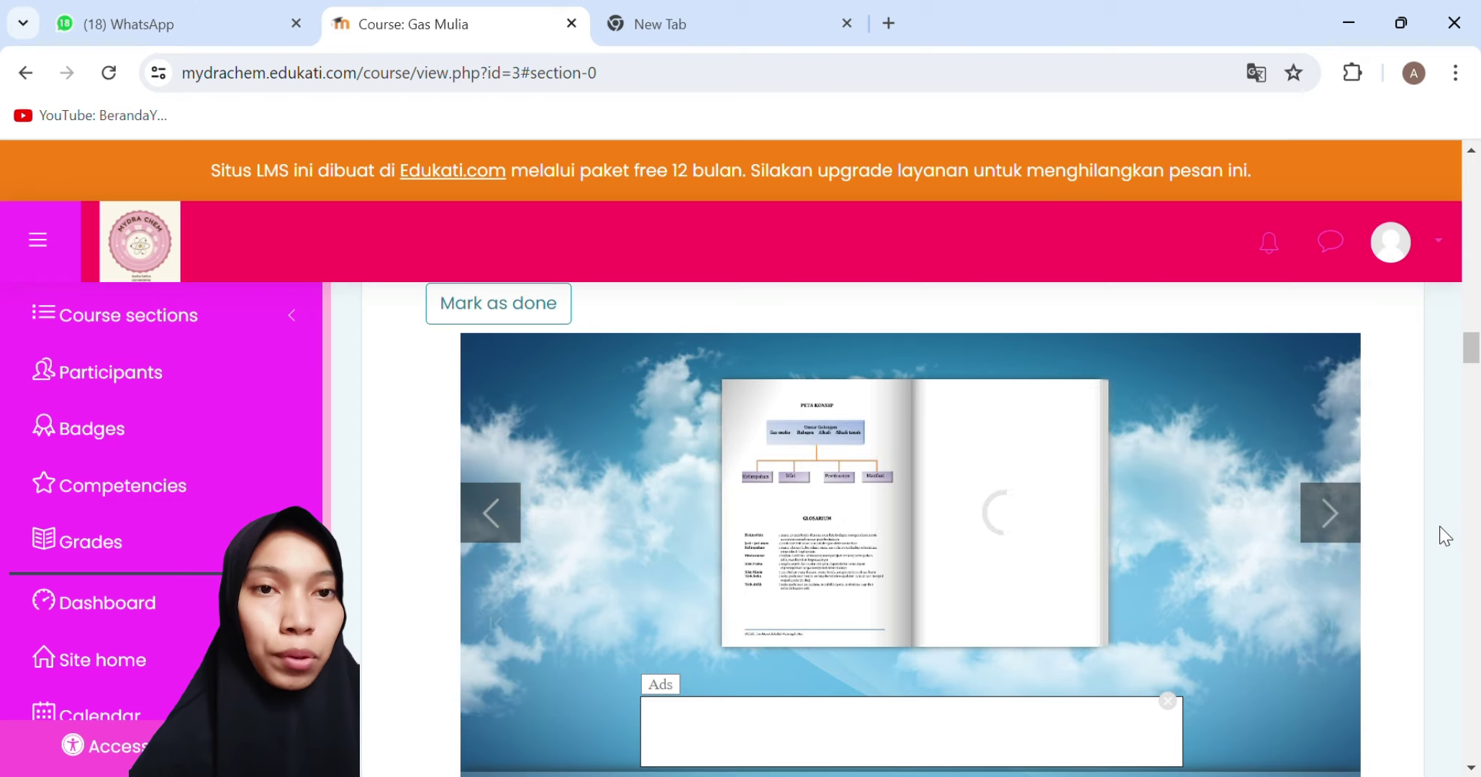
scroll(1445, 536, up, 2)
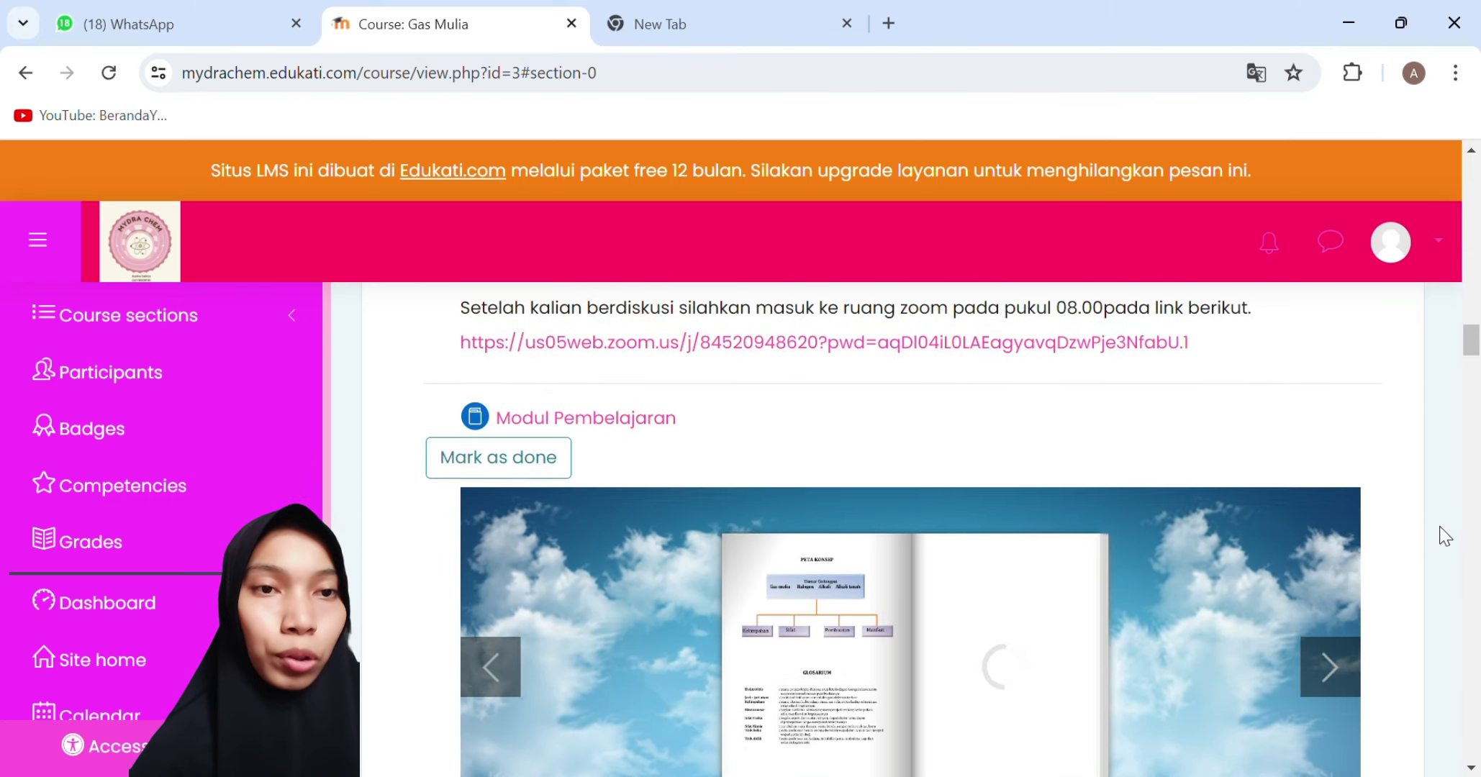
scroll(1443, 534, down, 3)
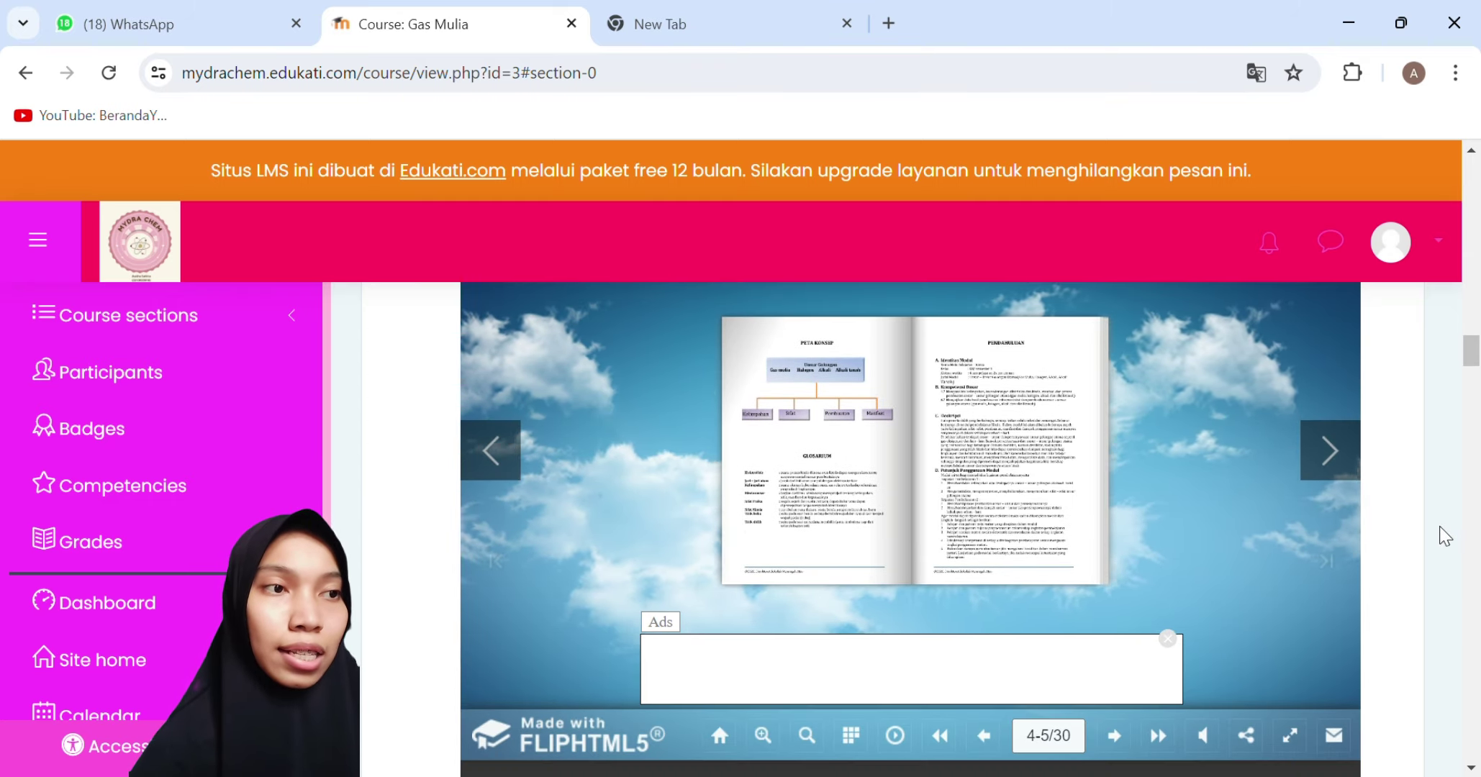
click(1352, 434)
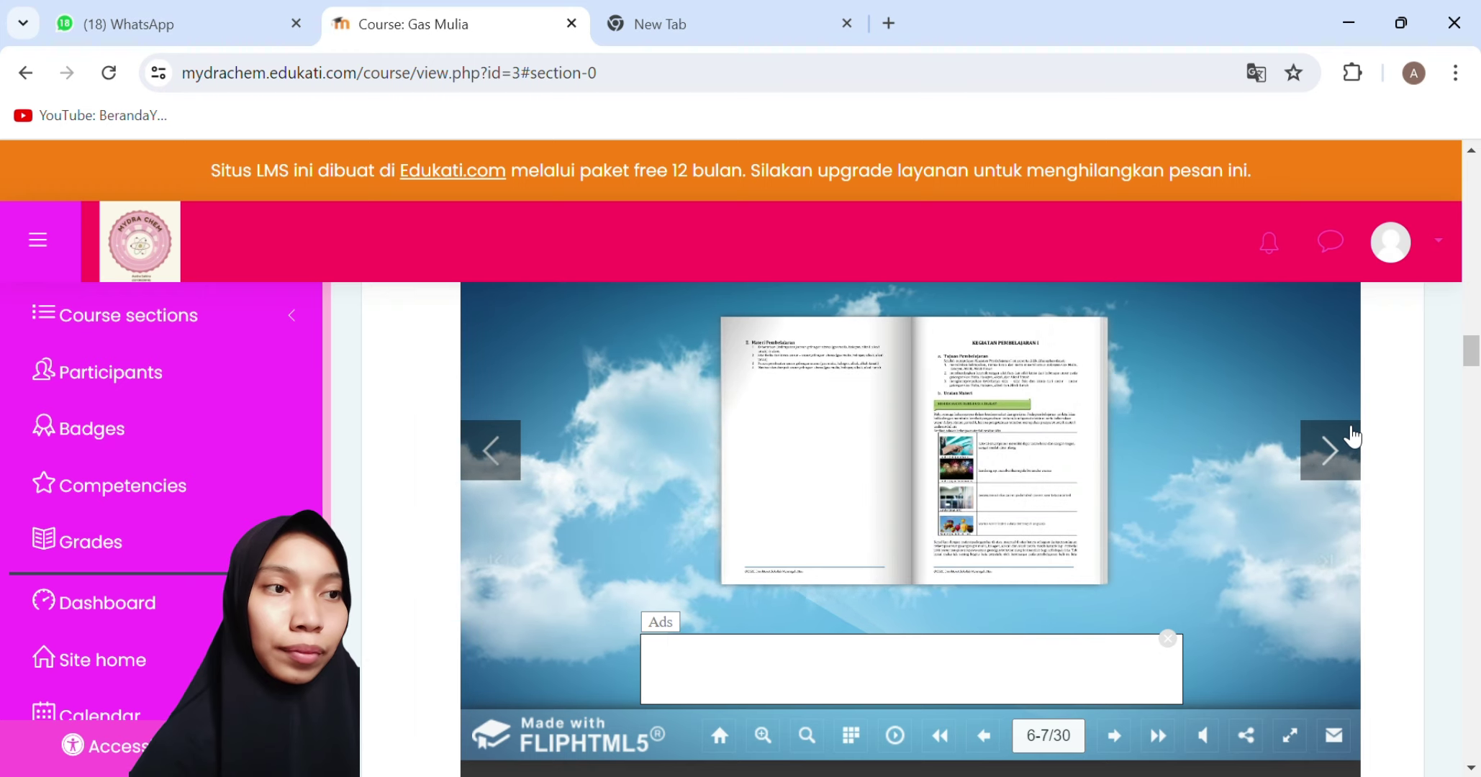
click(1358, 475)
scroll(1432, 552, down, 1)
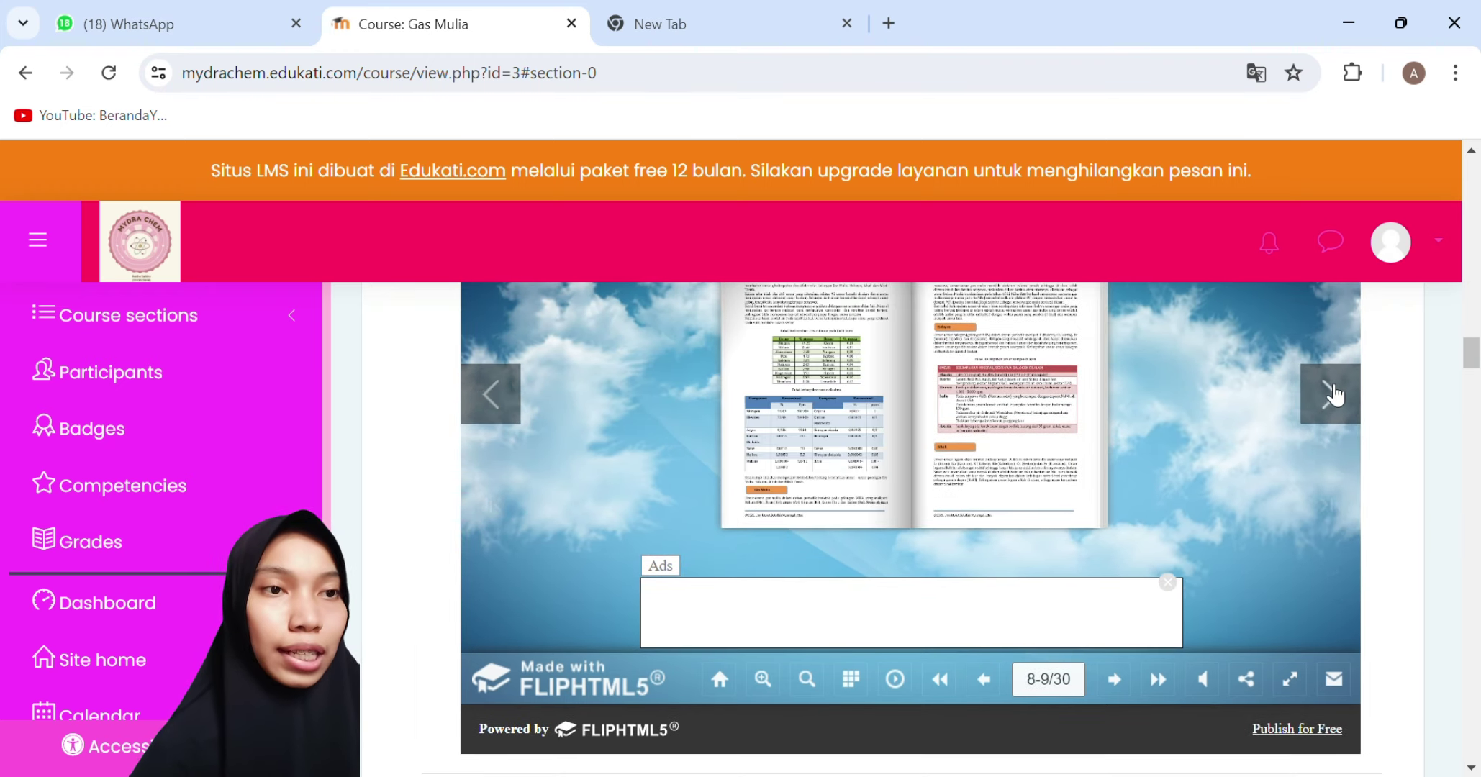
click(1334, 393)
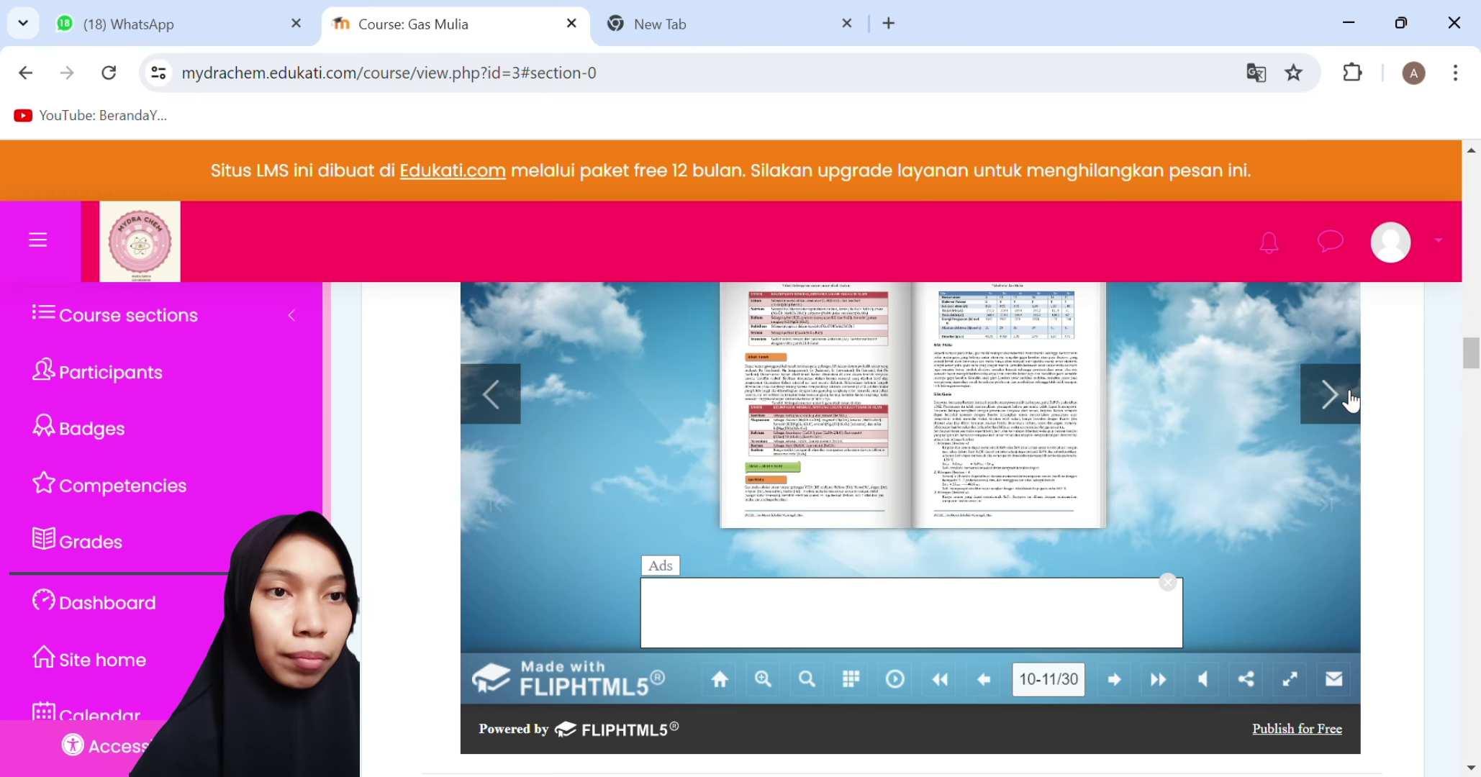
click(1350, 401)
click(1350, 401)
scroll(1351, 401, up, 1)
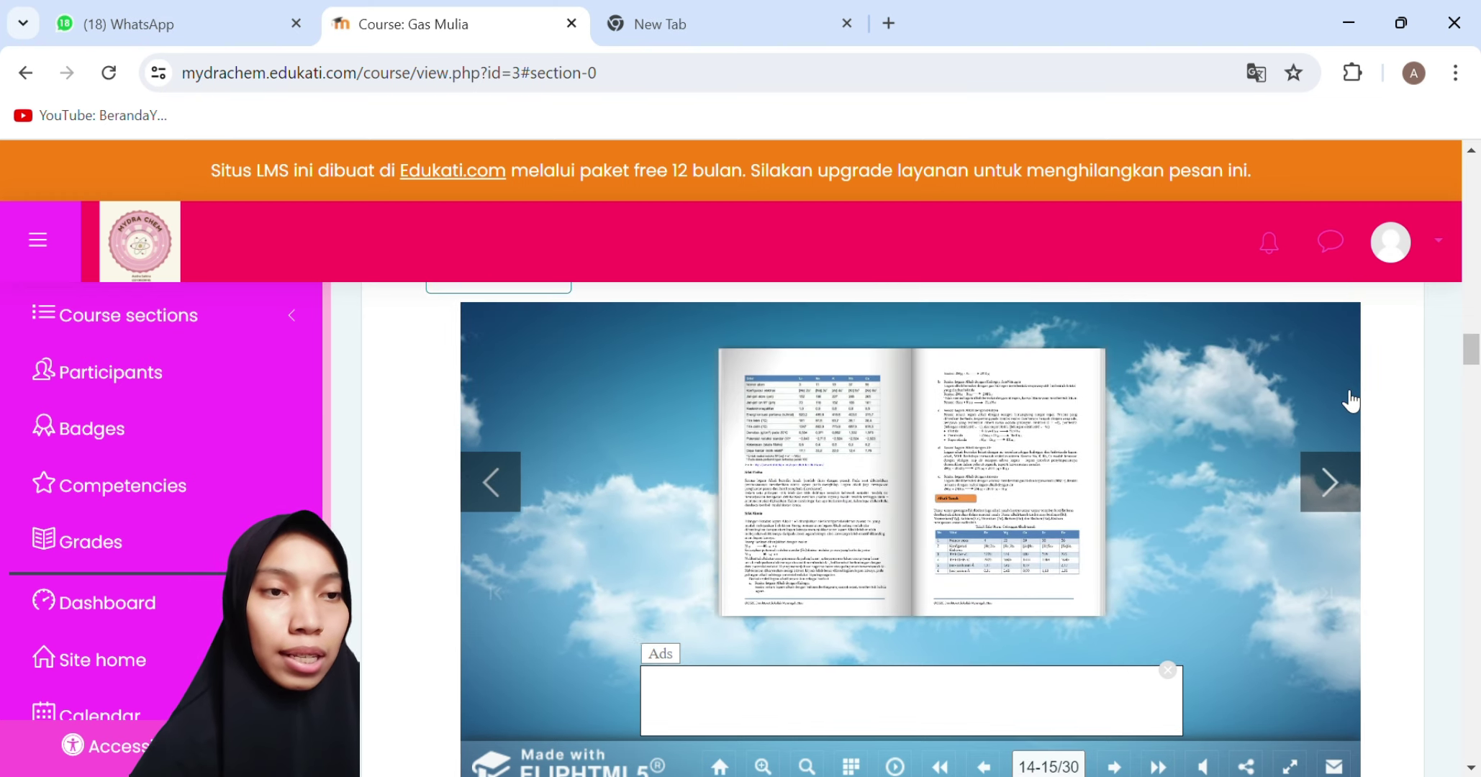
click(1356, 470)
click(1353, 473)
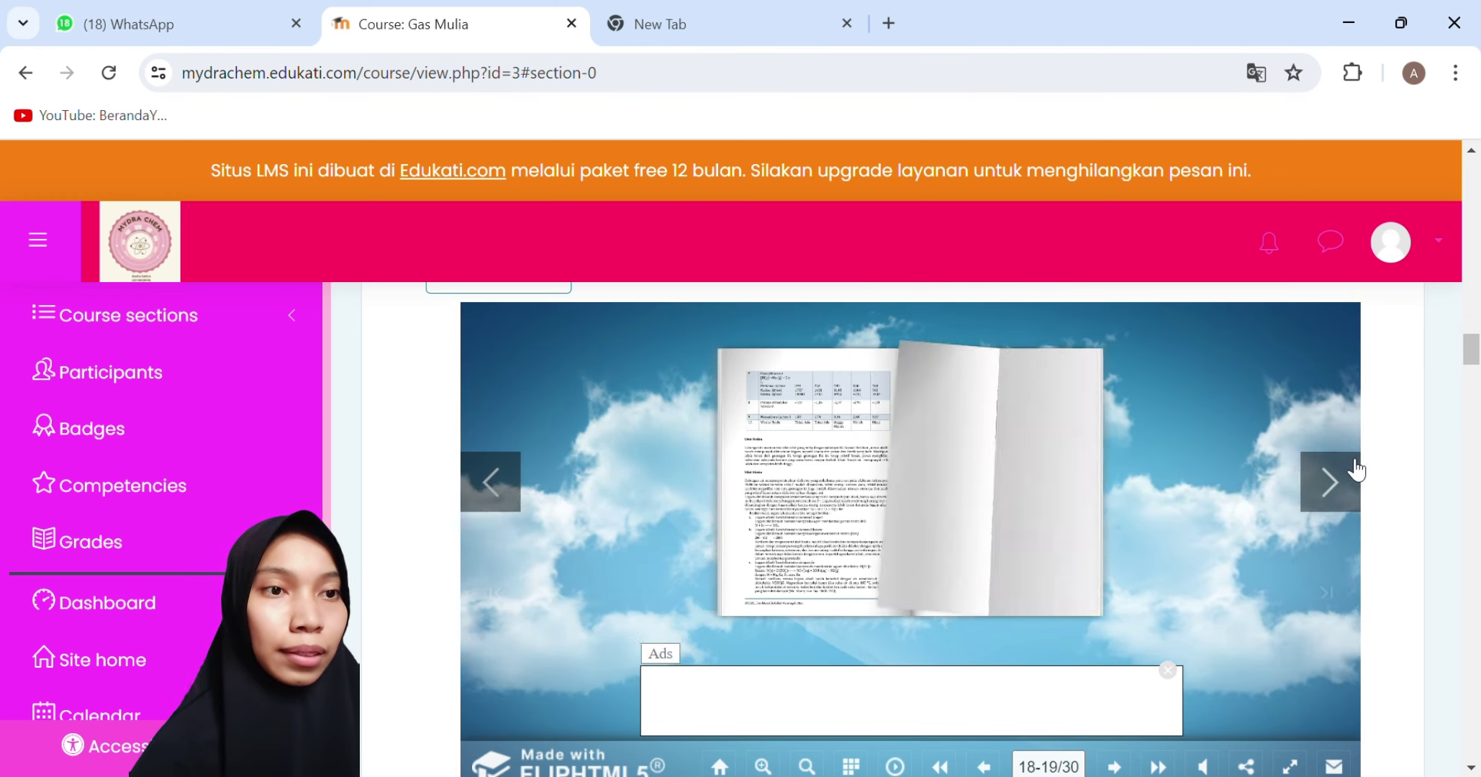
- Go to the PPT Gas Mulia flipbook and turn from its cover to the competency and indicator slides
scroll(1356, 517, down, 8)
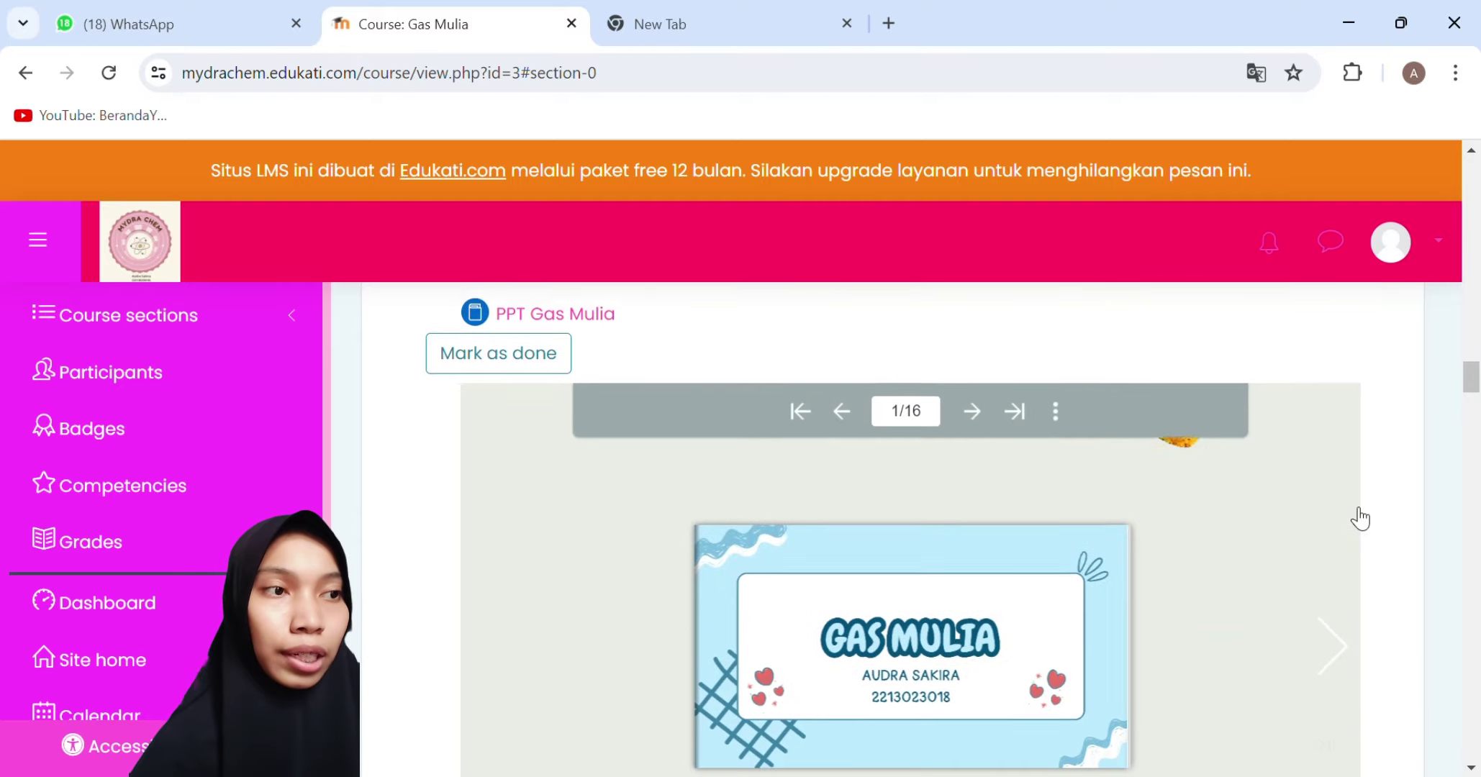
scroll(1433, 575, down, 2)
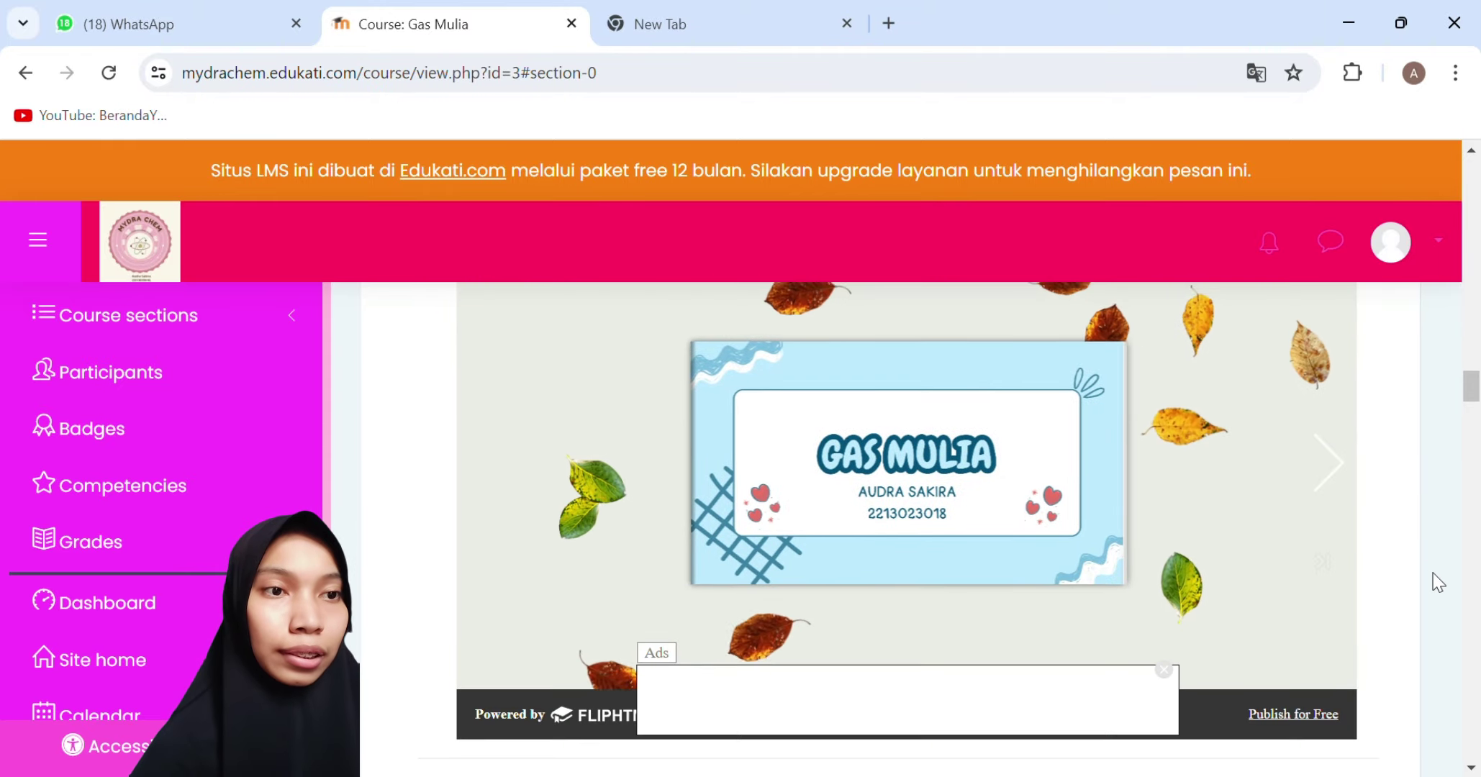
click(1328, 462)
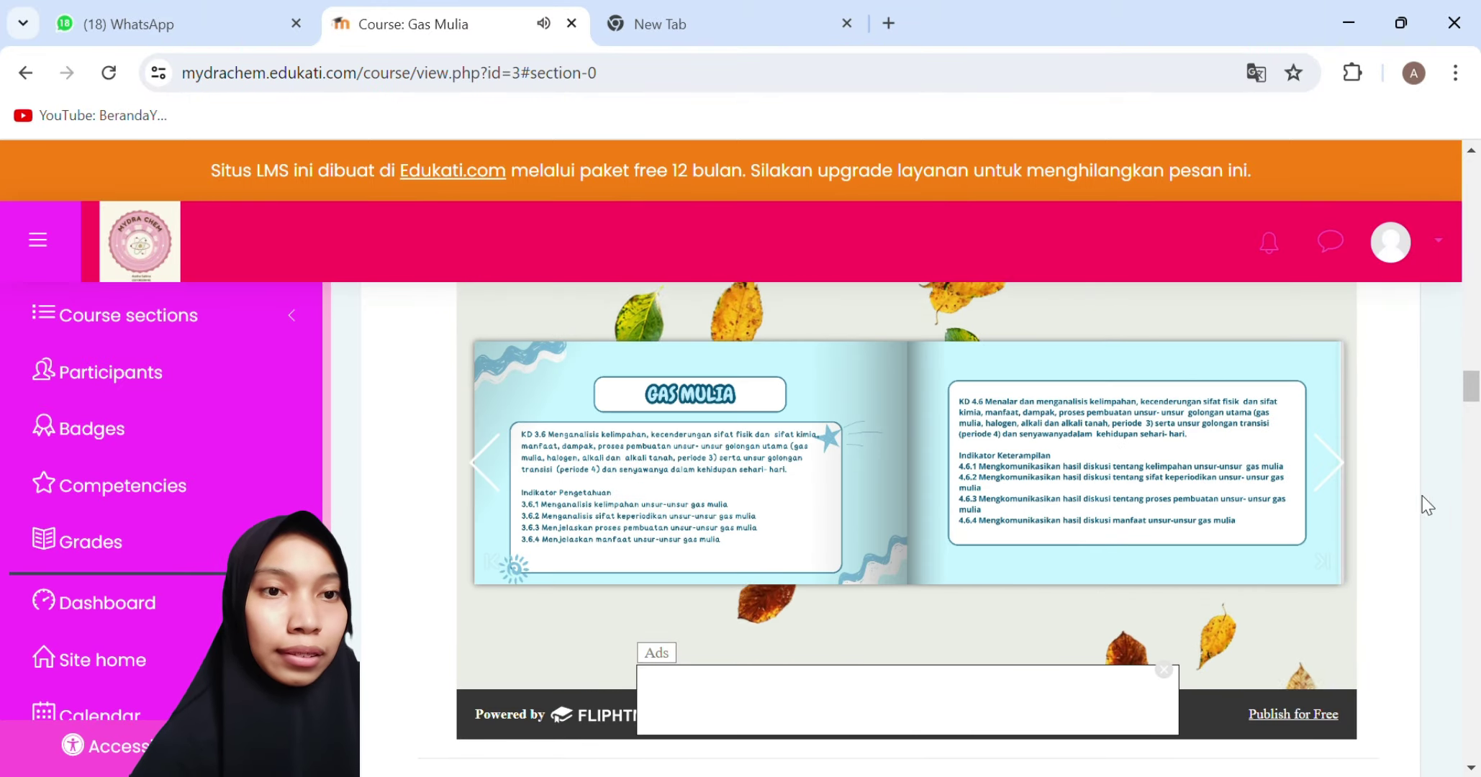
- Page through the 8-page Gas Mulia flipbook below the PPT from its cover to pages 6-7
scroll(1436, 516, down, 8)
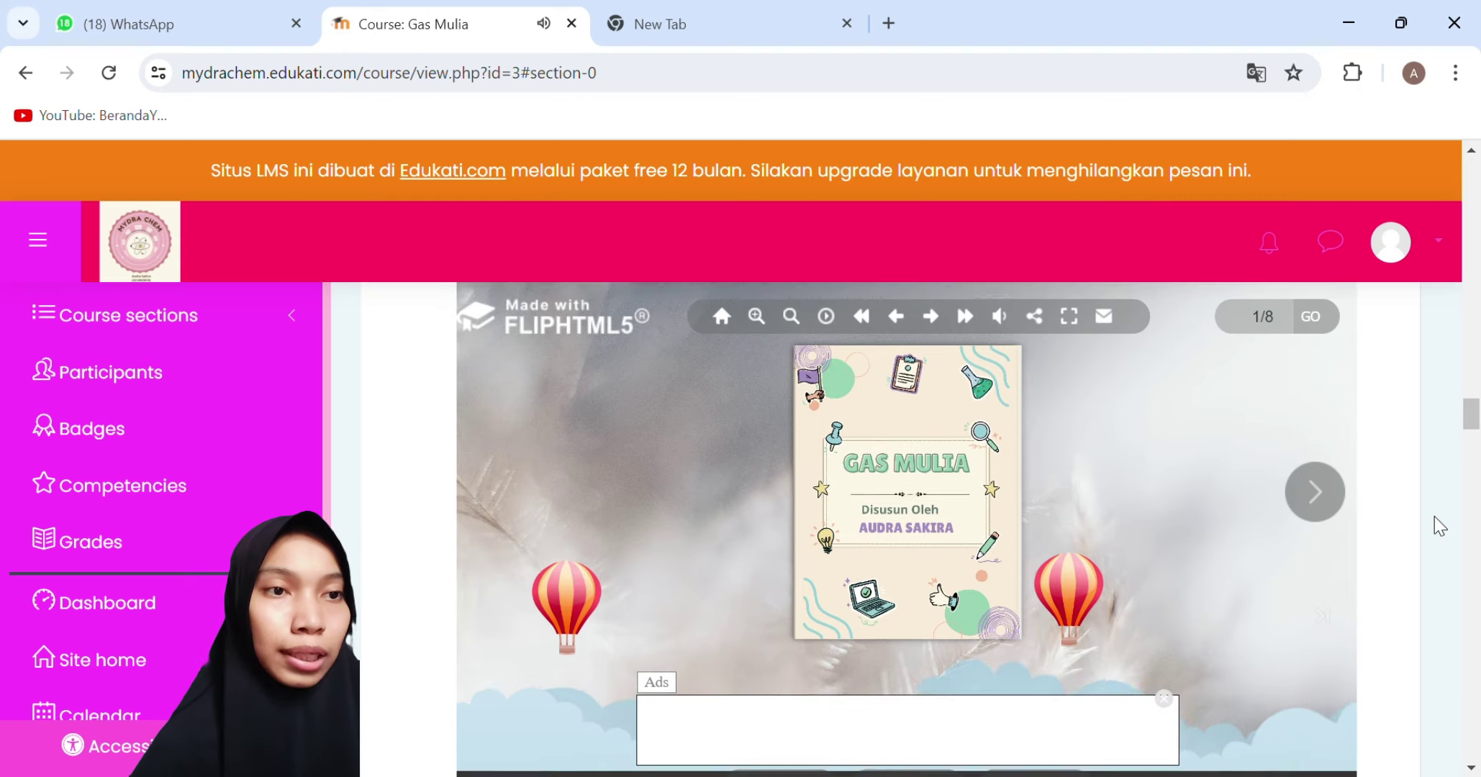
click(1314, 496)
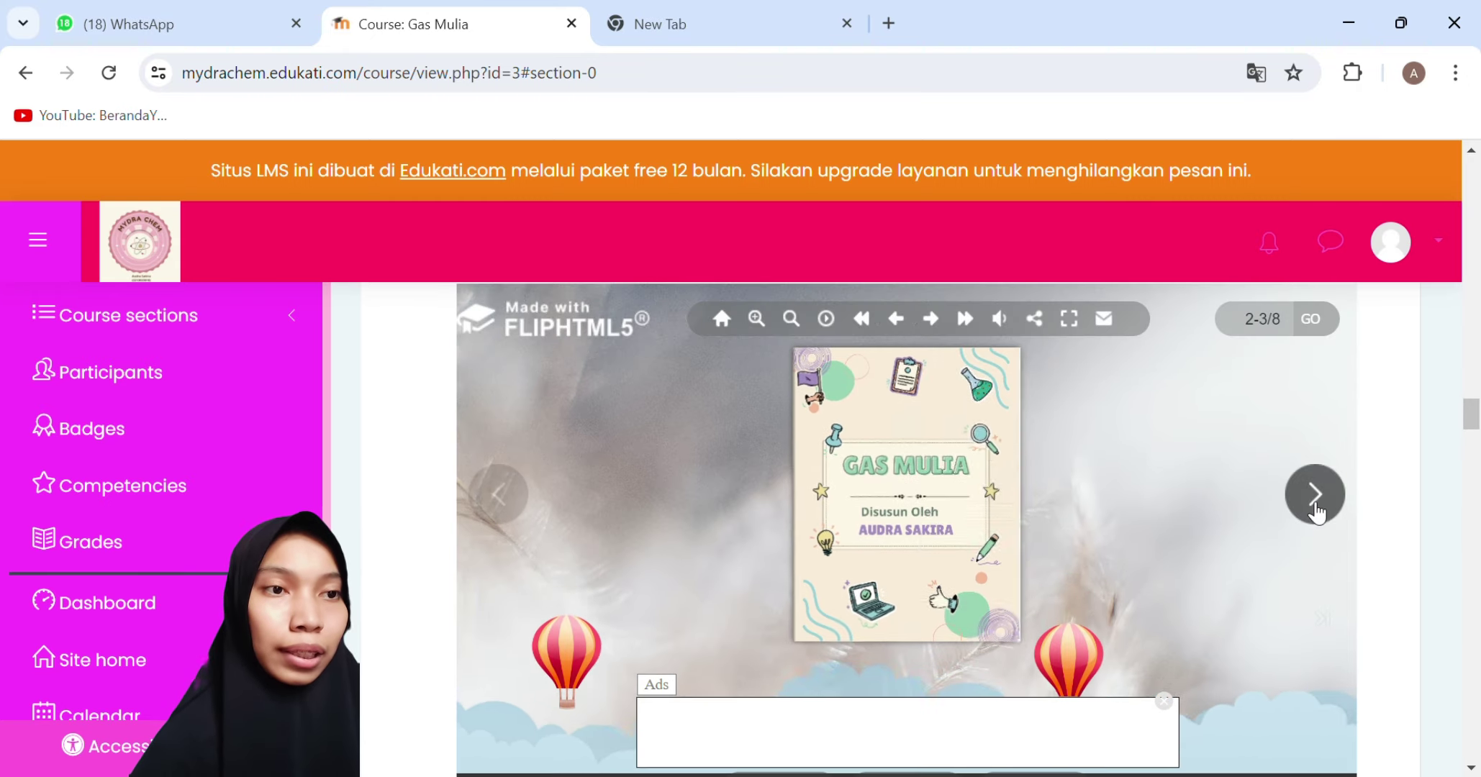
click(1316, 497)
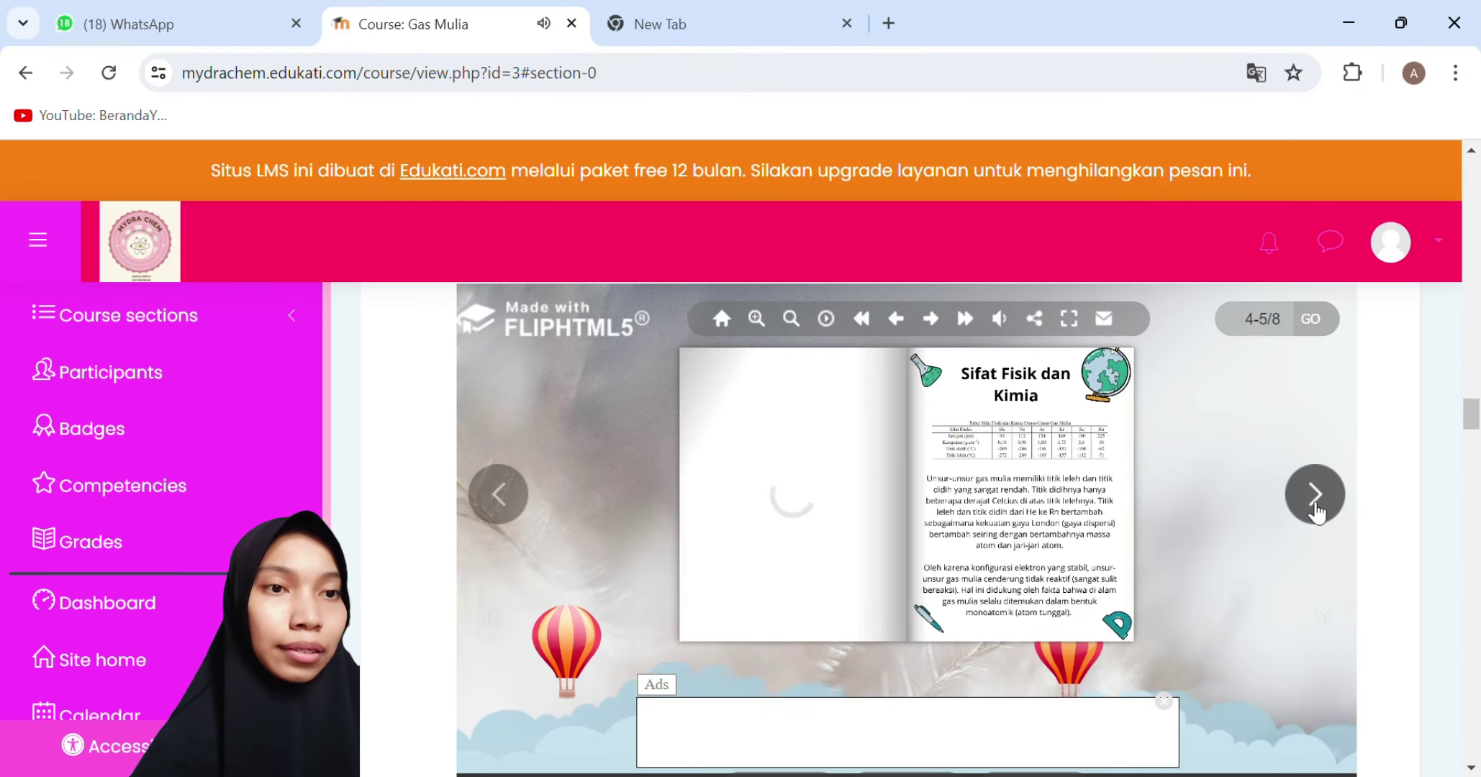
click(1316, 497)
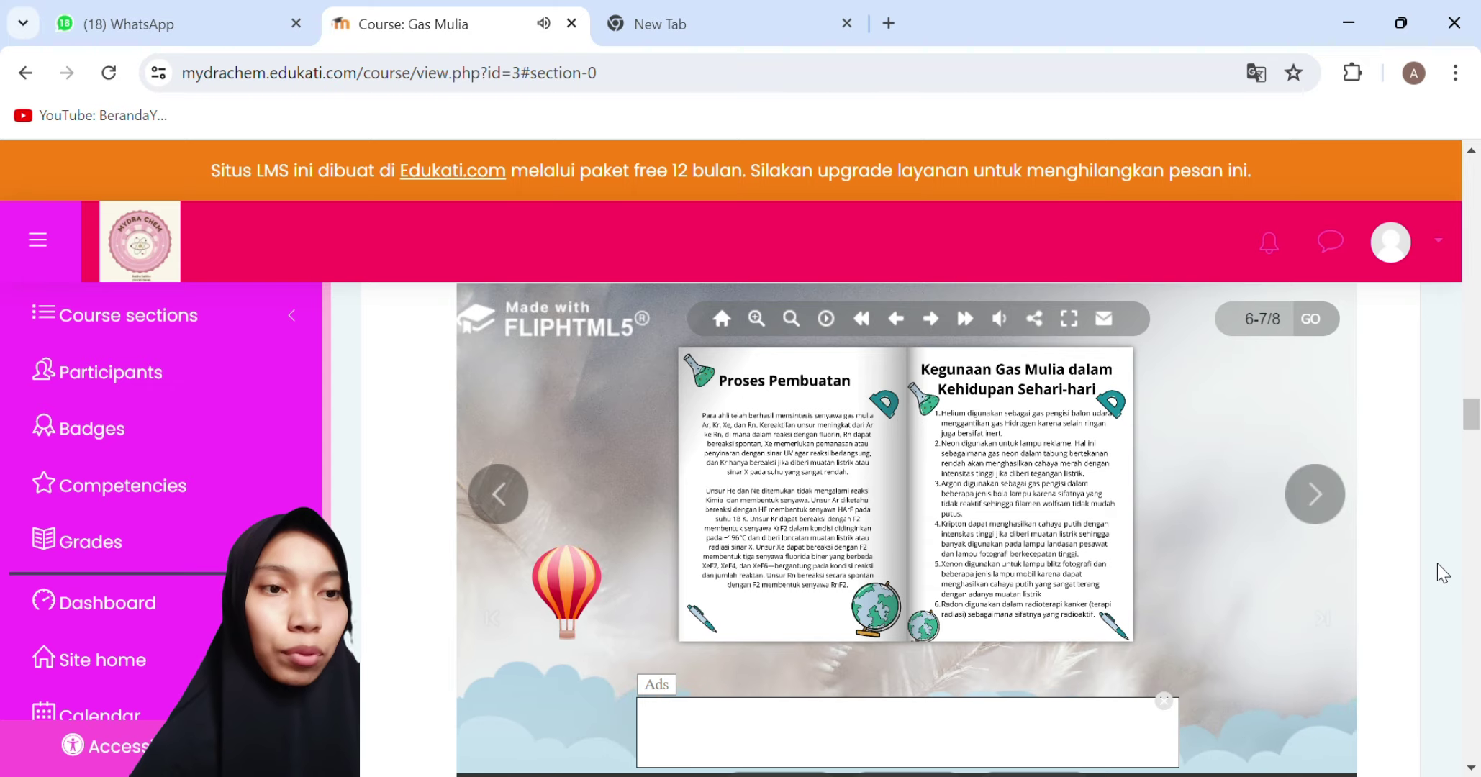
- Review the Indikator Pencapaian Pembelajaran dan Pengalaman Belajar activity with its learning indicators and experiences
scroll(1439, 568, down, 12)
scroll(1438, 563, up, 2)
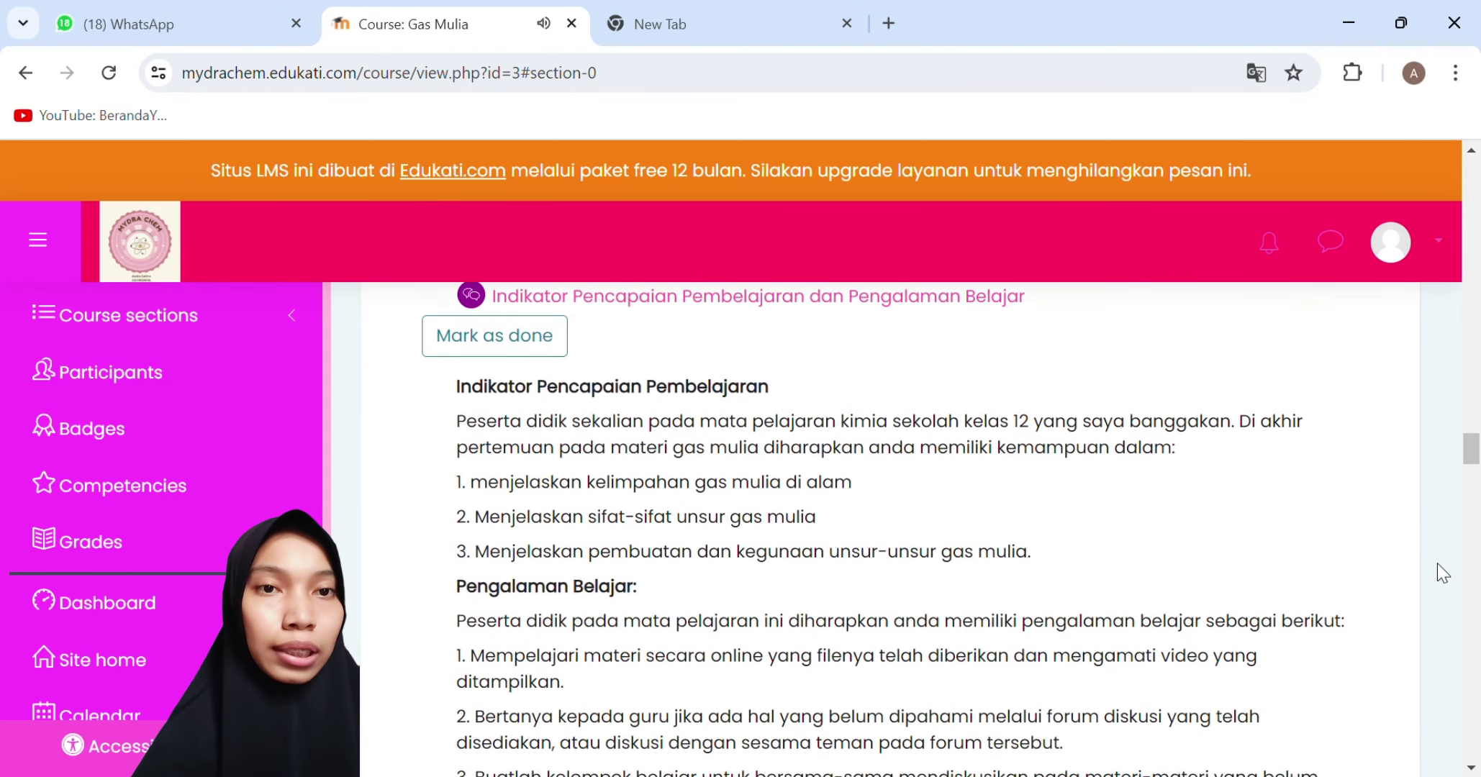
scroll(1438, 564, down, 1)
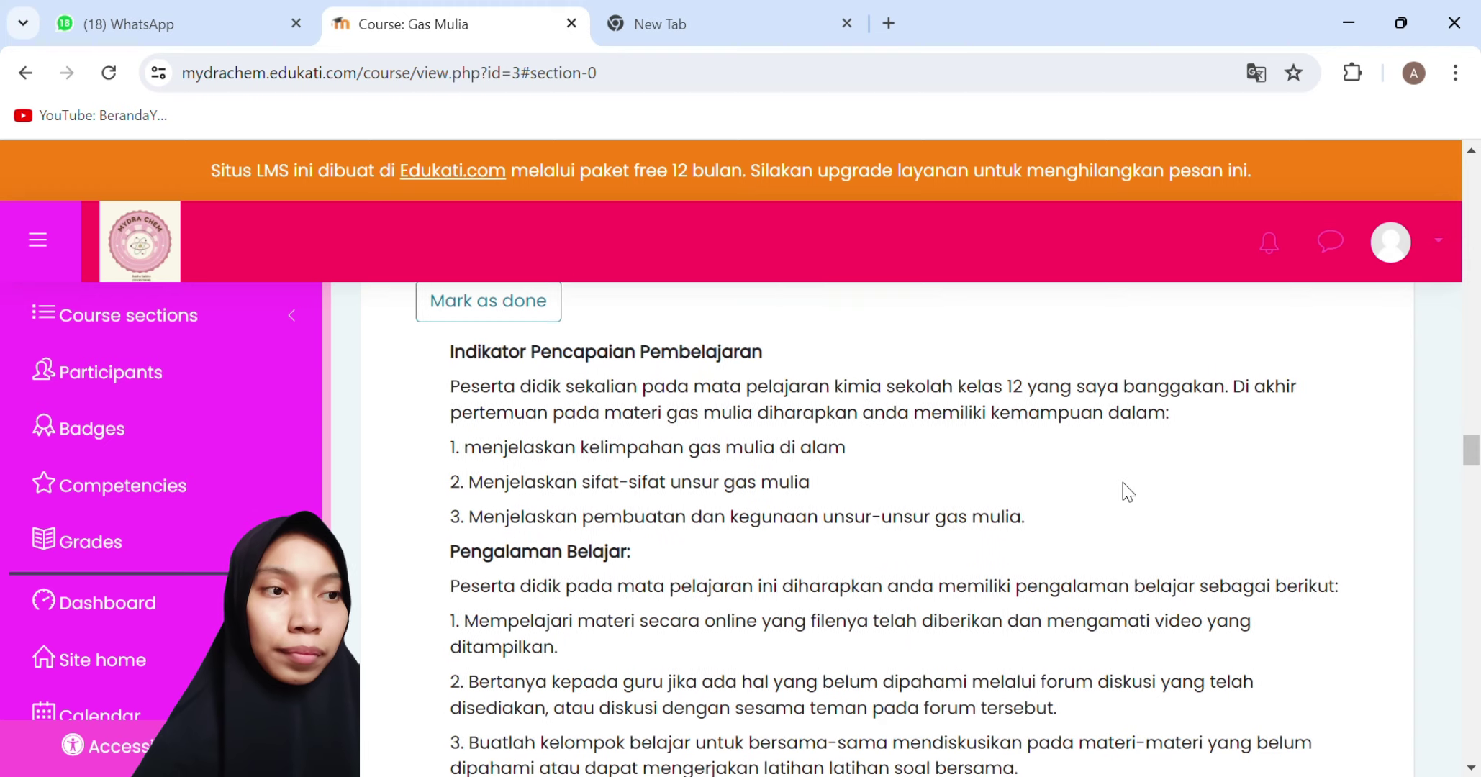
- Read through Materi 1 on noble gases, from their abundance in nature to their production and uses
scroll(1323, 551, down, 3)
scroll(1319, 541, down, 5)
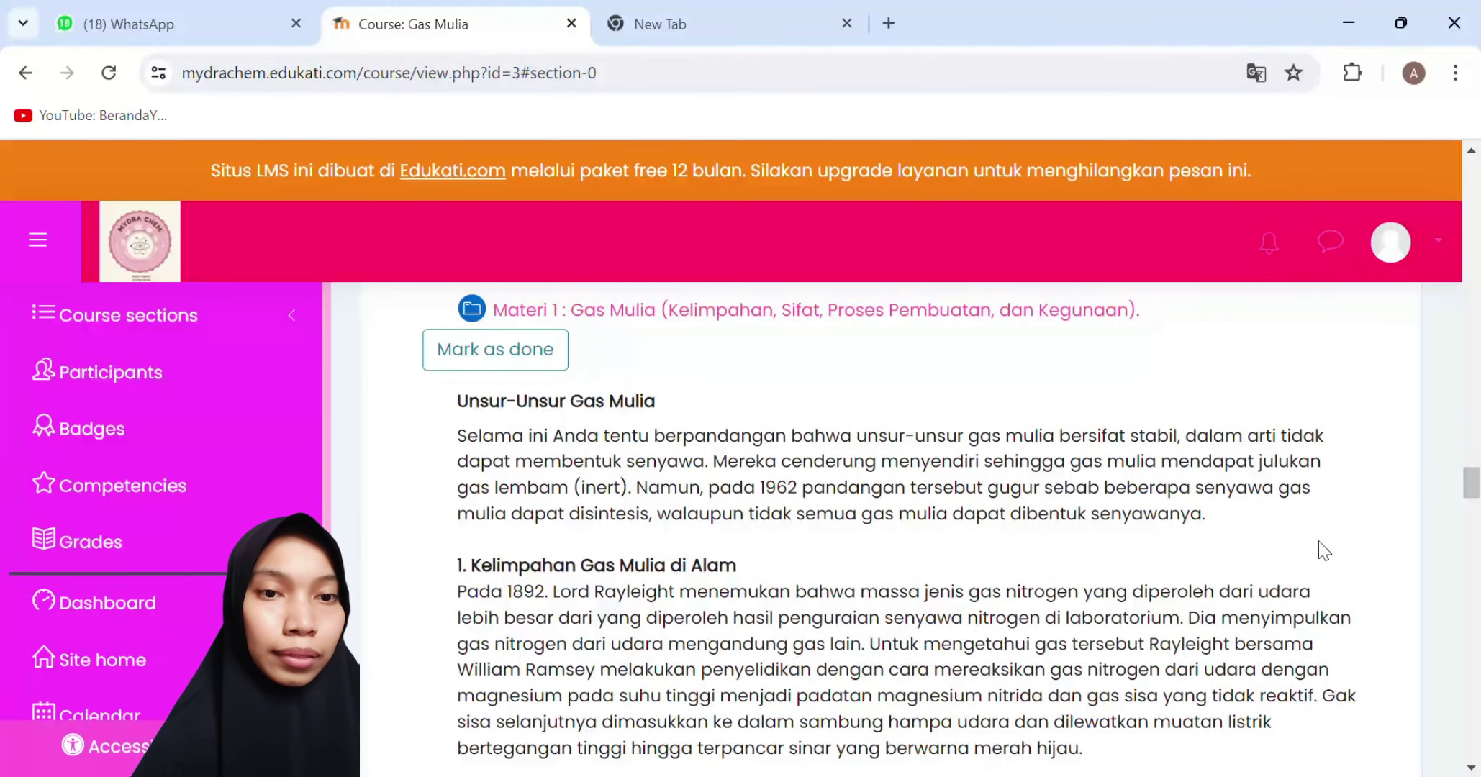
scroll(1429, 623, down, 6)
scroll(1426, 619, down, 10)
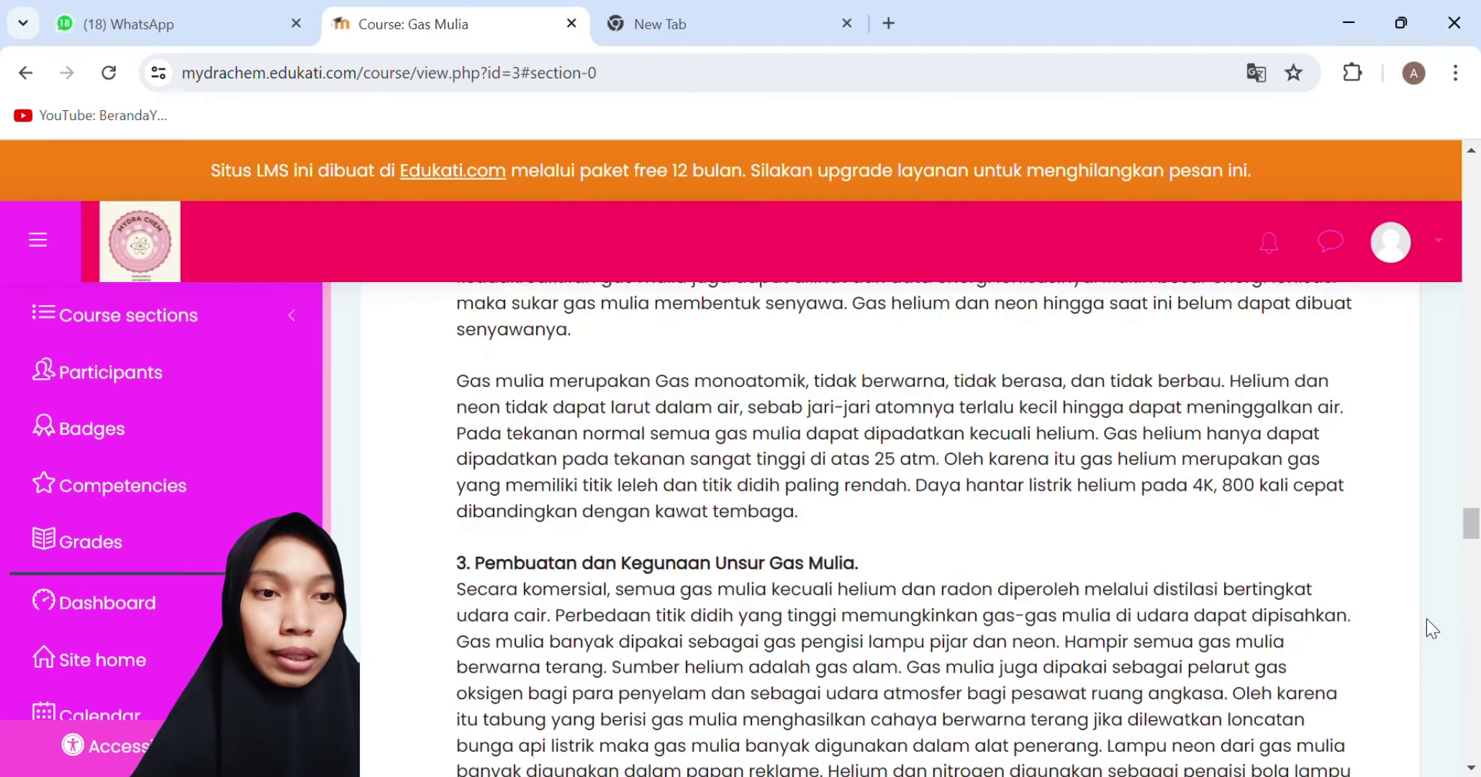
- Go through the noble gas video and the Bahan Baca Materi Gas Mulia flipbook link below Materi 1
scroll(1426, 619, down, 2)
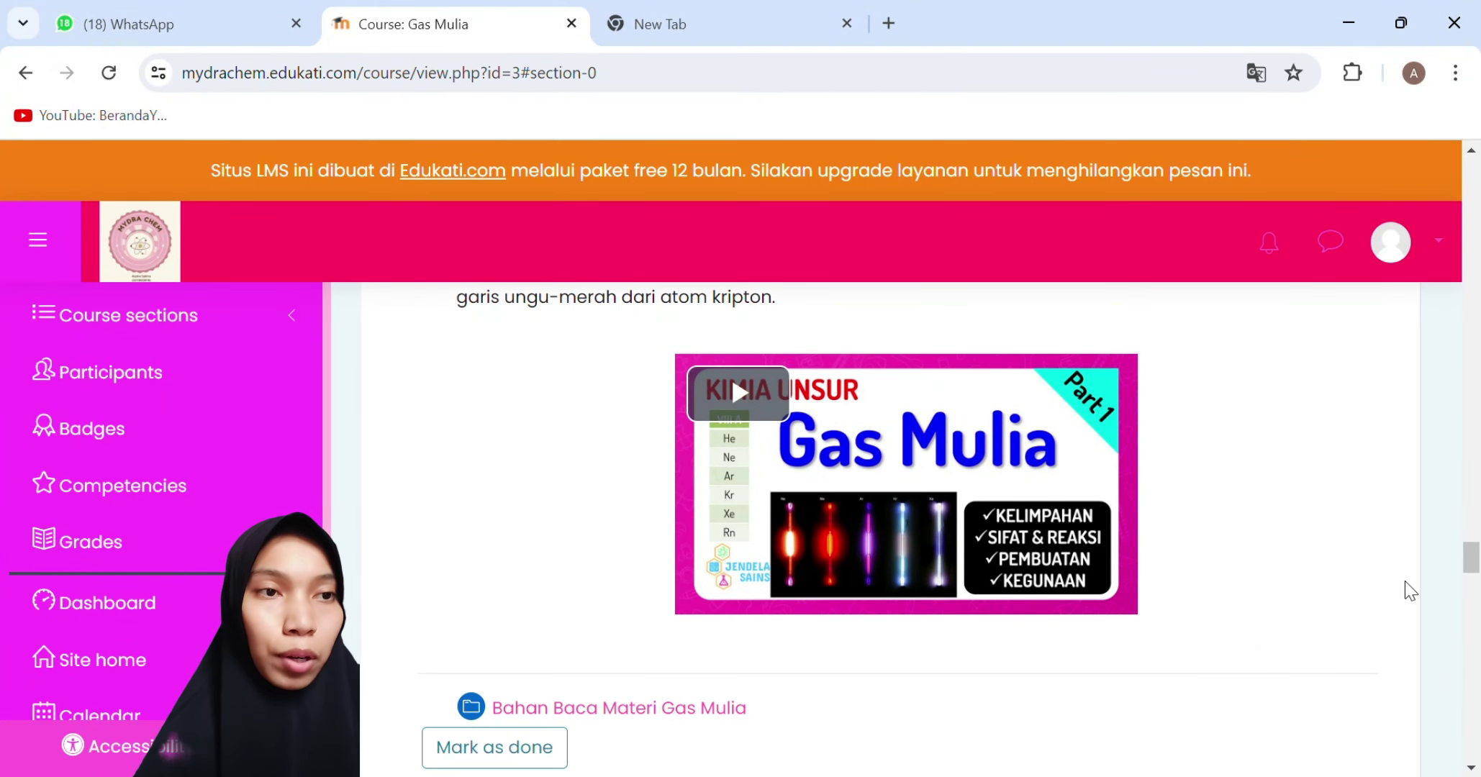
scroll(1405, 581, down, 3)
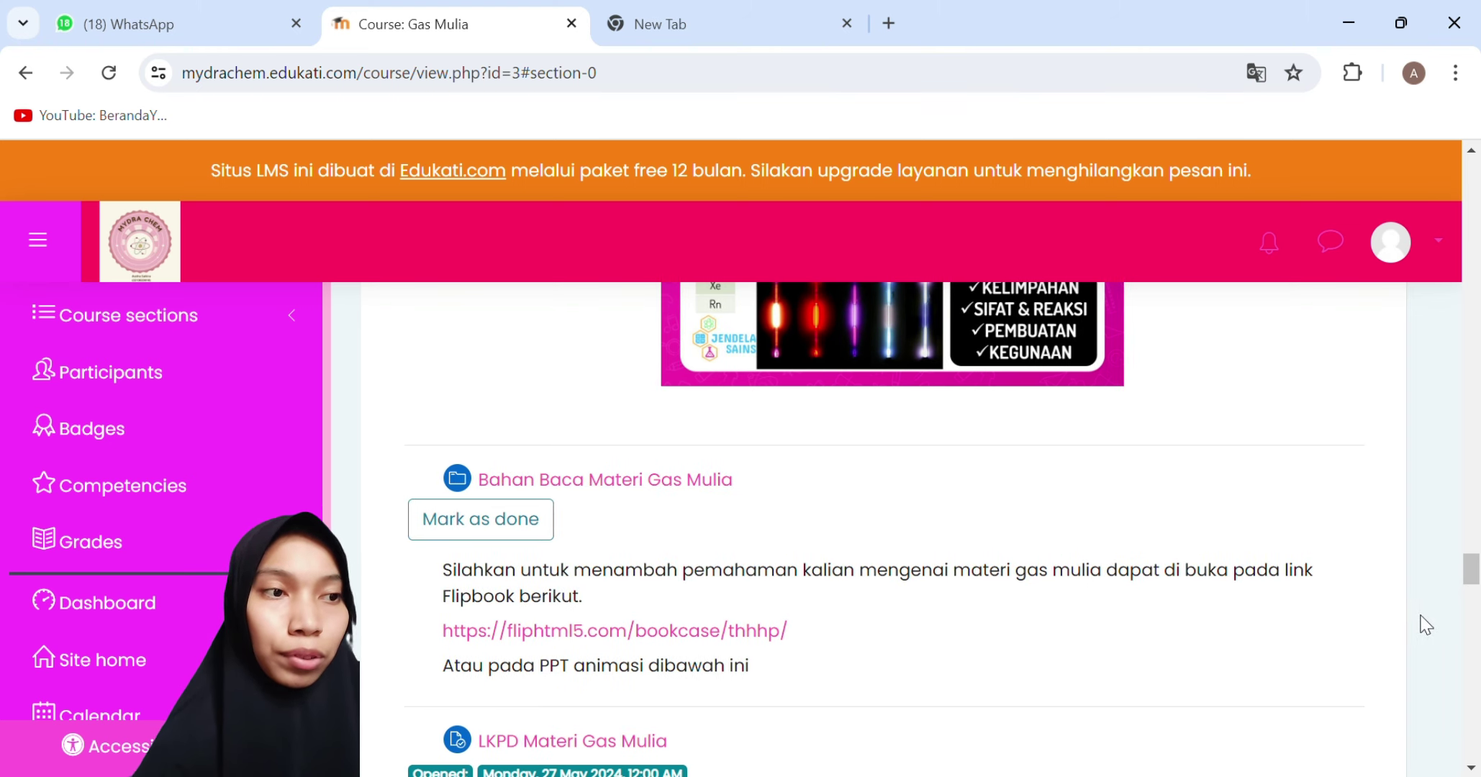
scroll(1260, 639, down, 5)
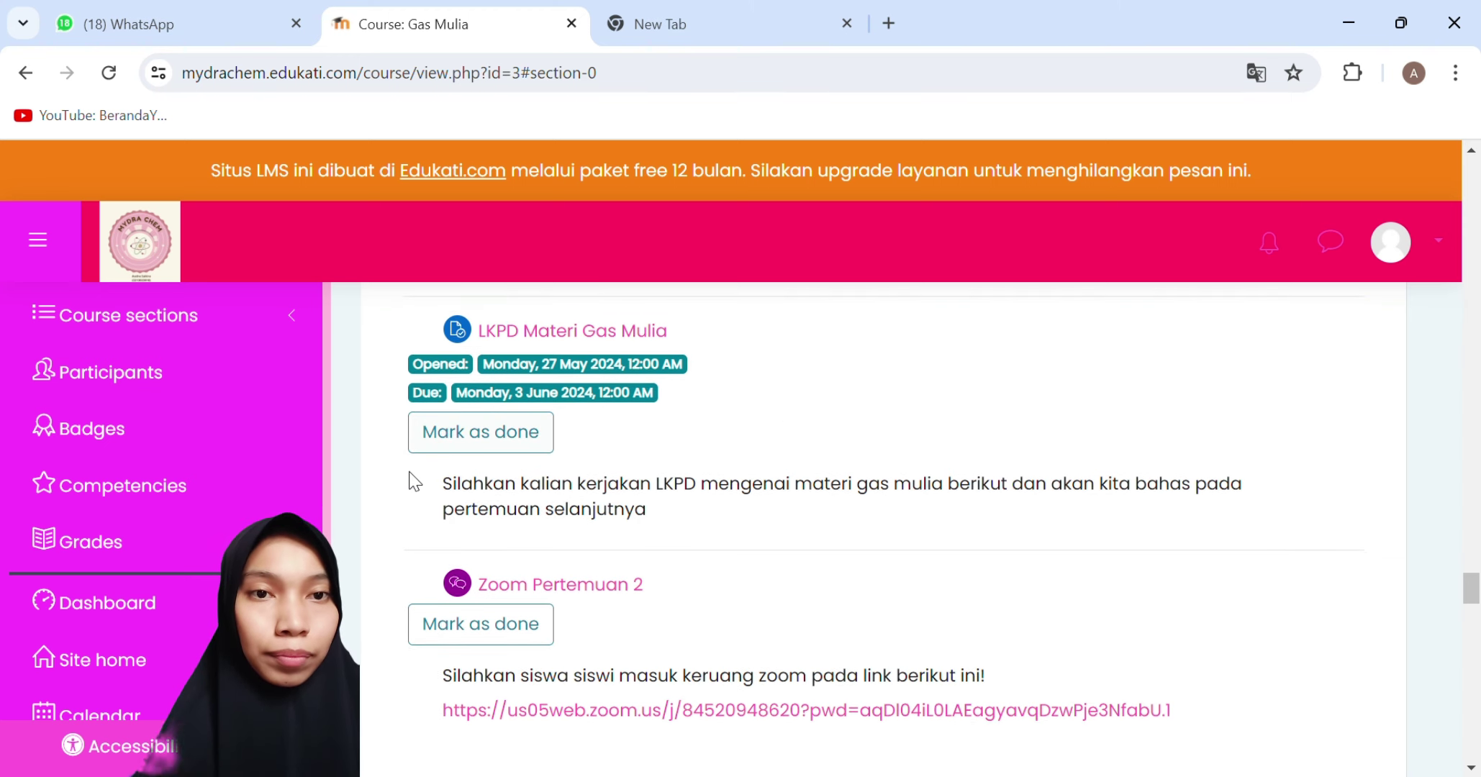
- Open the LKPD Materi Gas Mulia assignment, dismiss the activity information tour, and review its attached worksheet and submission status
click(508, 434)
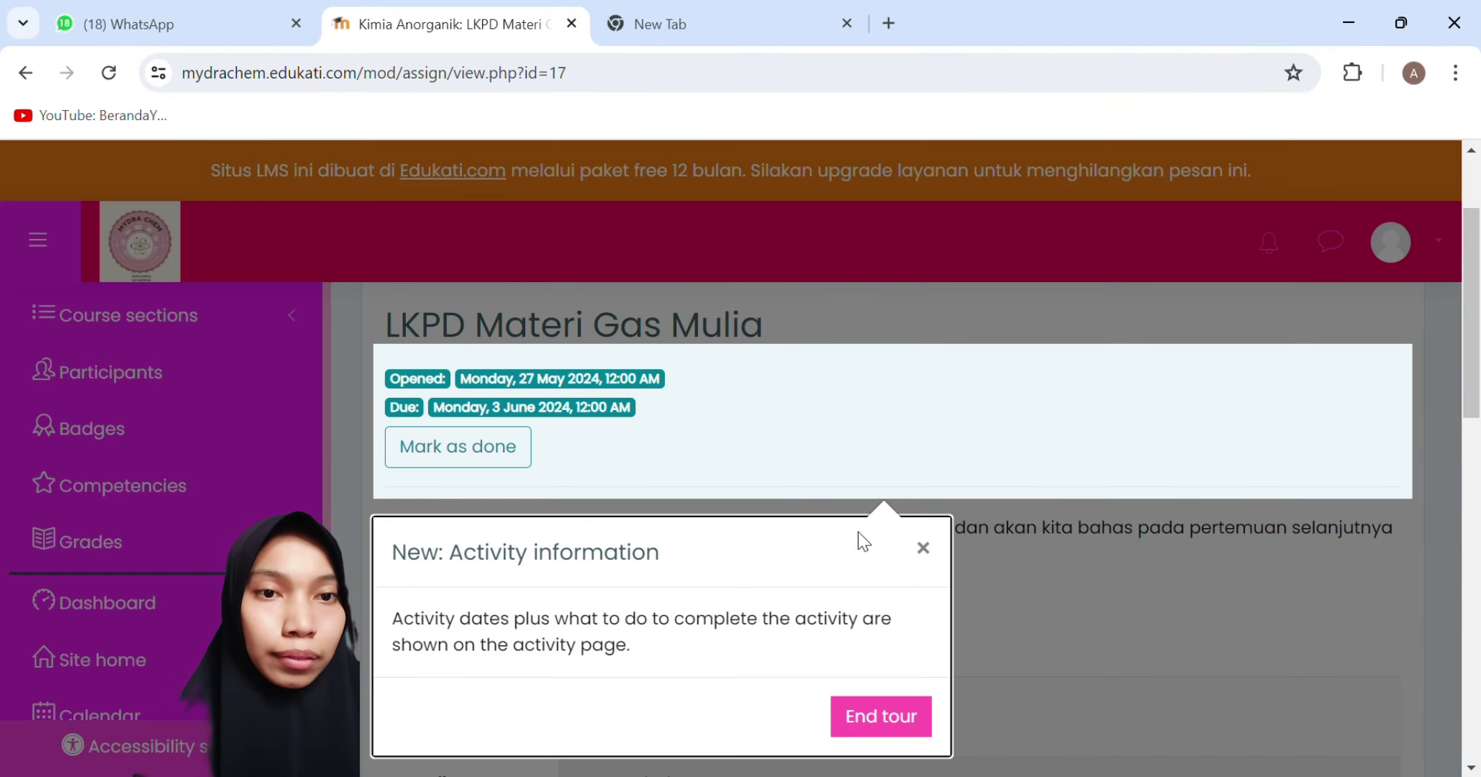
click(922, 547)
scroll(907, 605, down, 5)
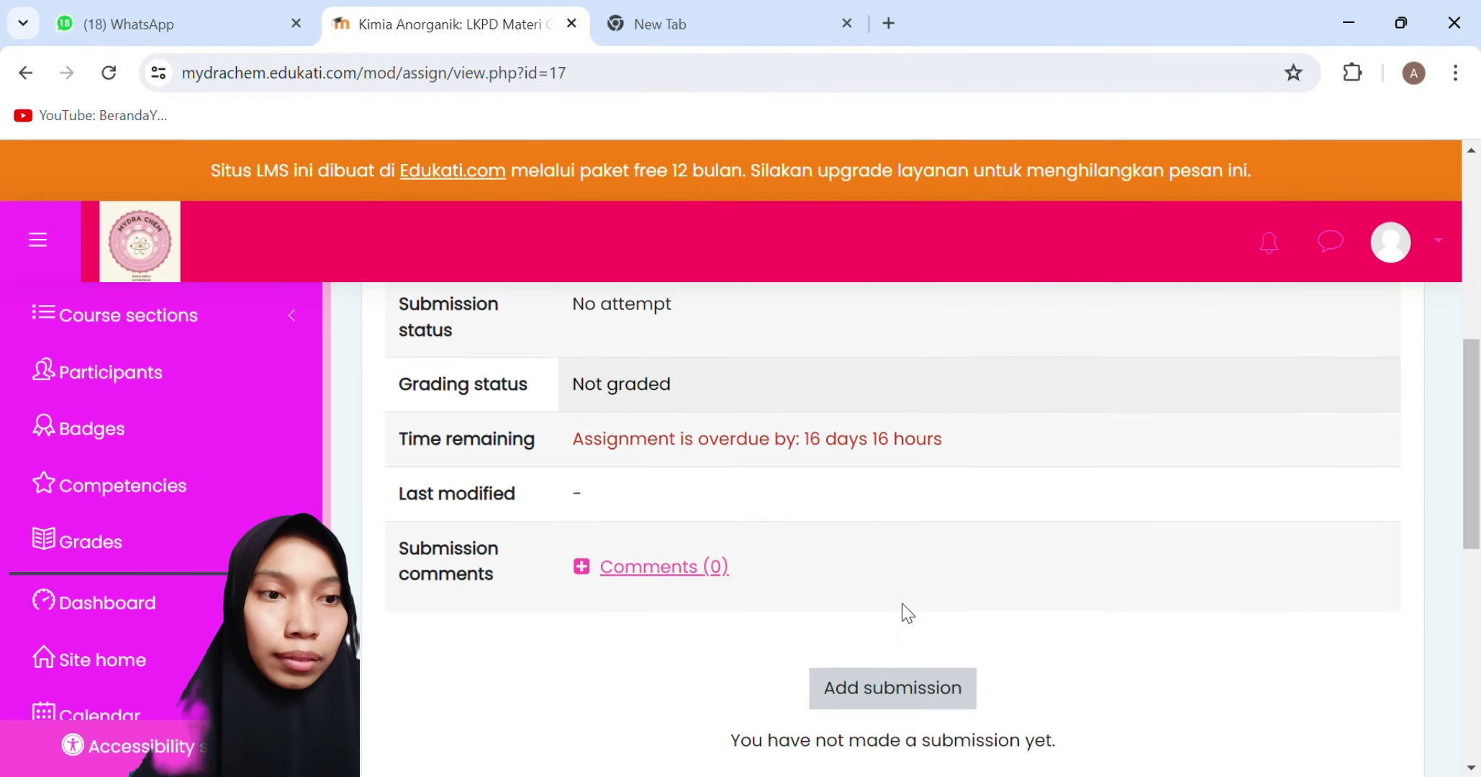
scroll(902, 605, up, 4)
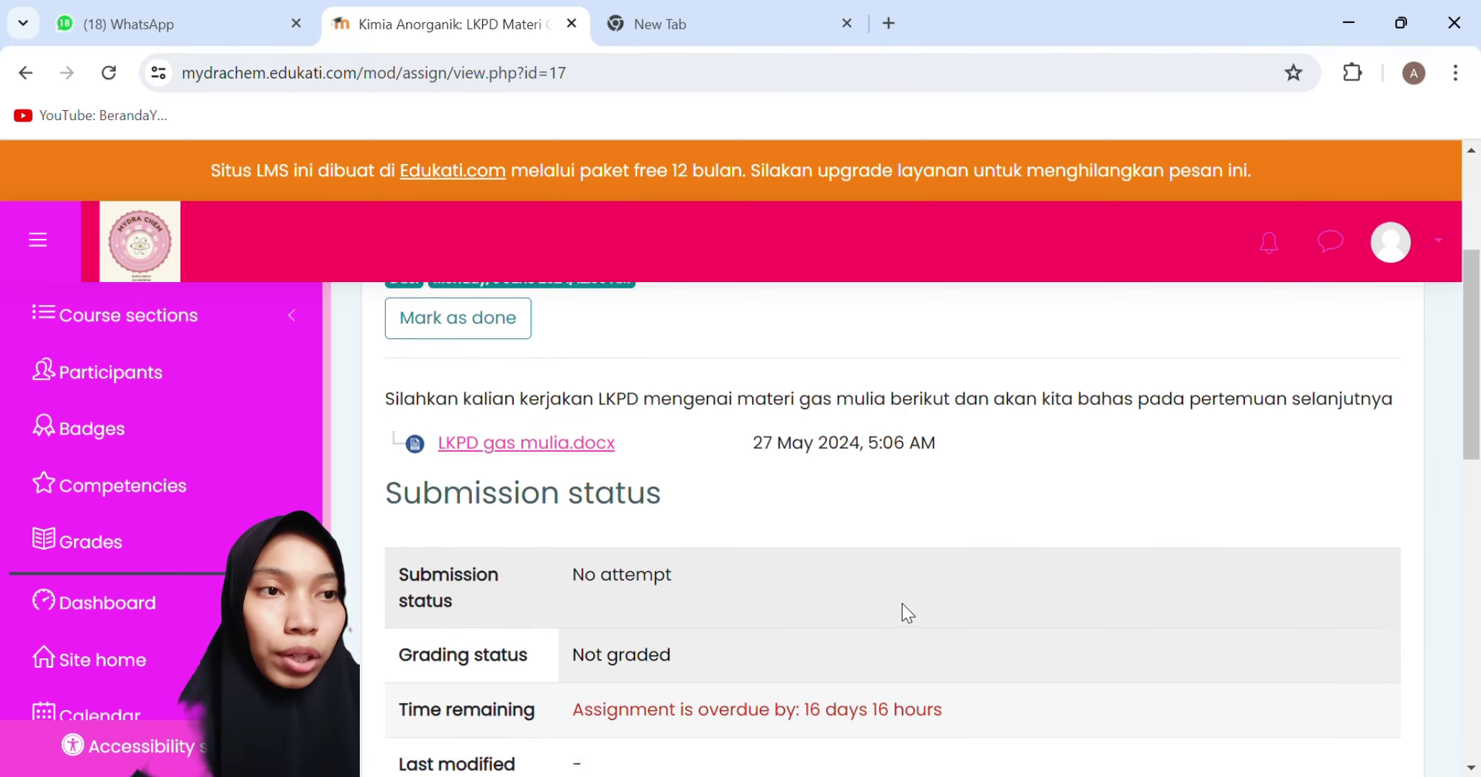
scroll(907, 613, up, 4)
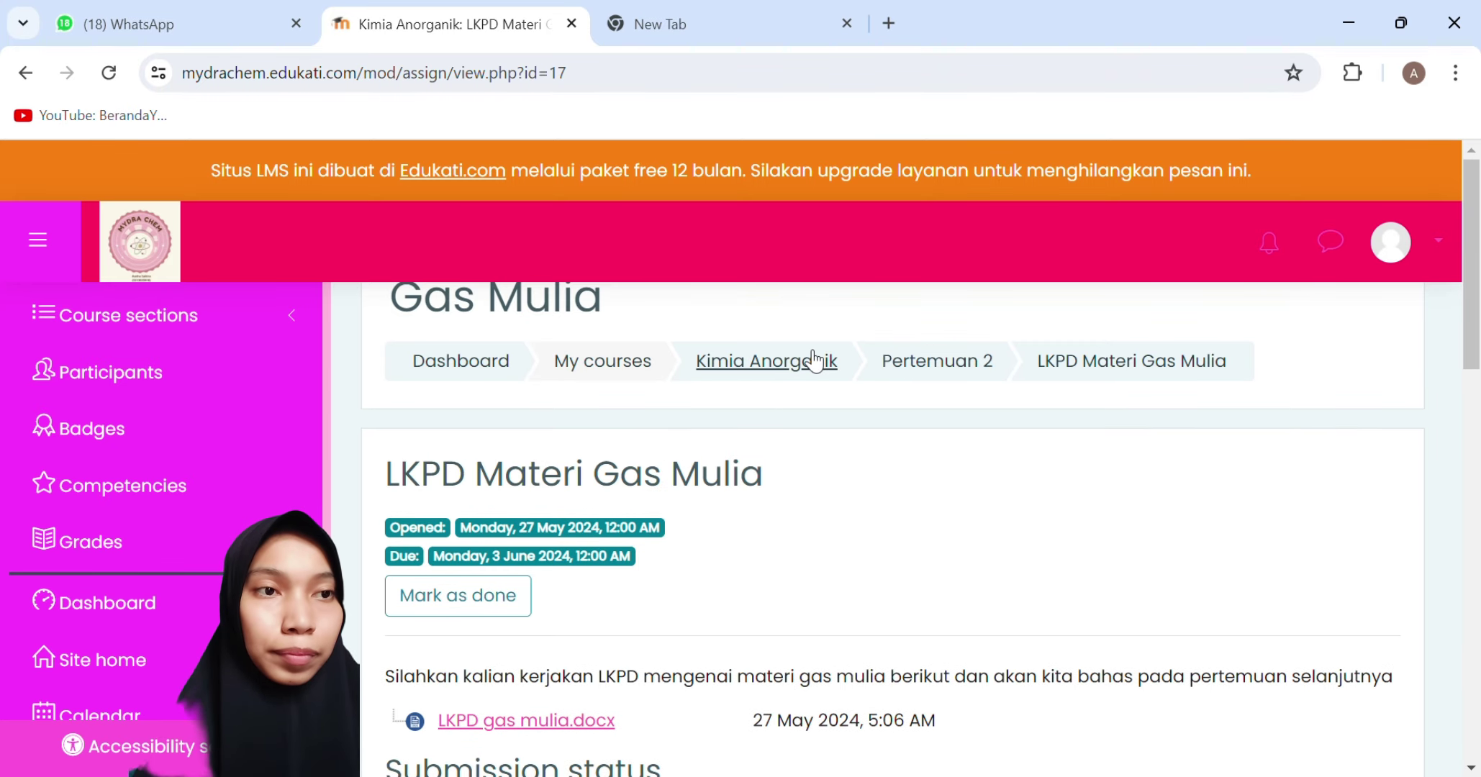
- Return to the Pertemuan 2 section and review its Zoom Pertemuan 2 activity
click(937, 358)
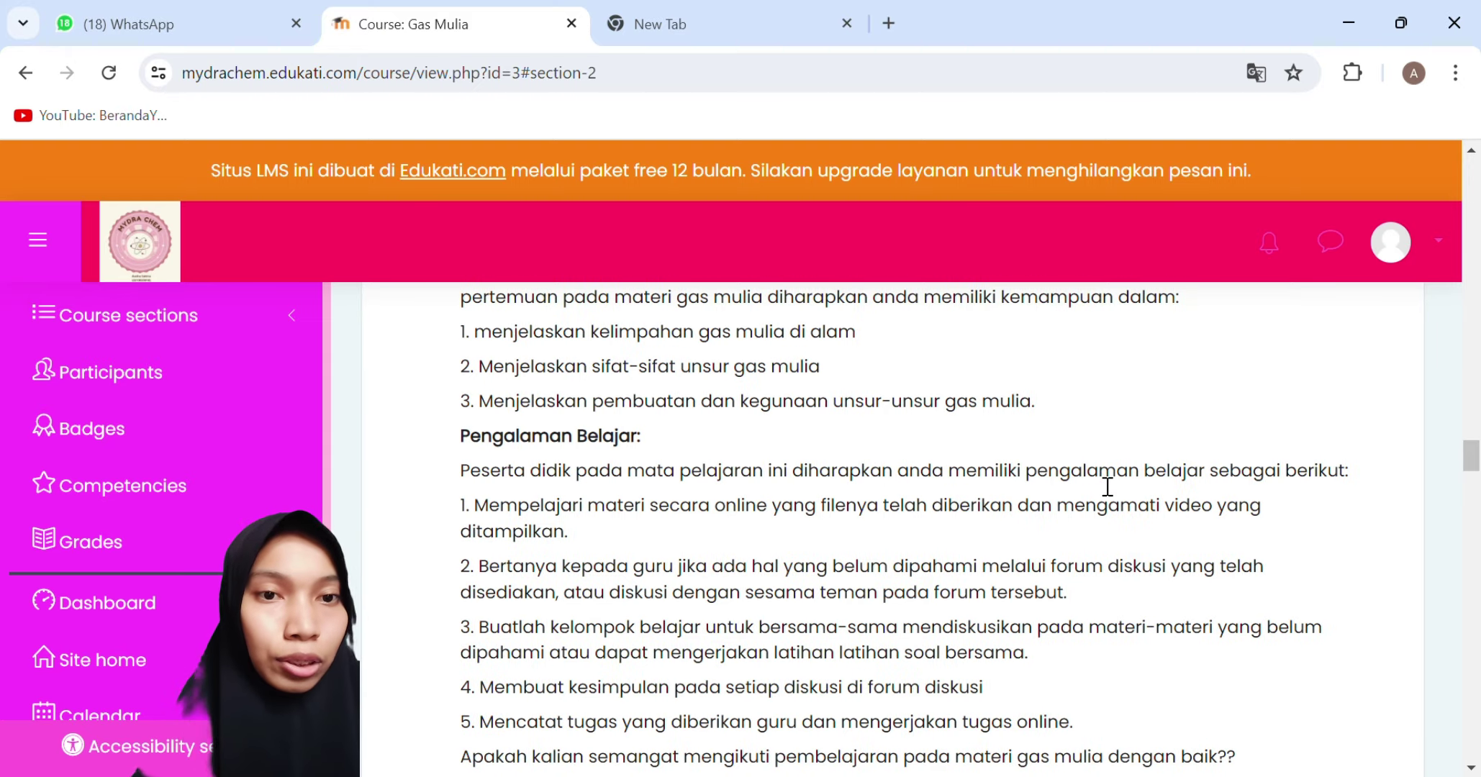
scroll(1345, 564, down, 20)
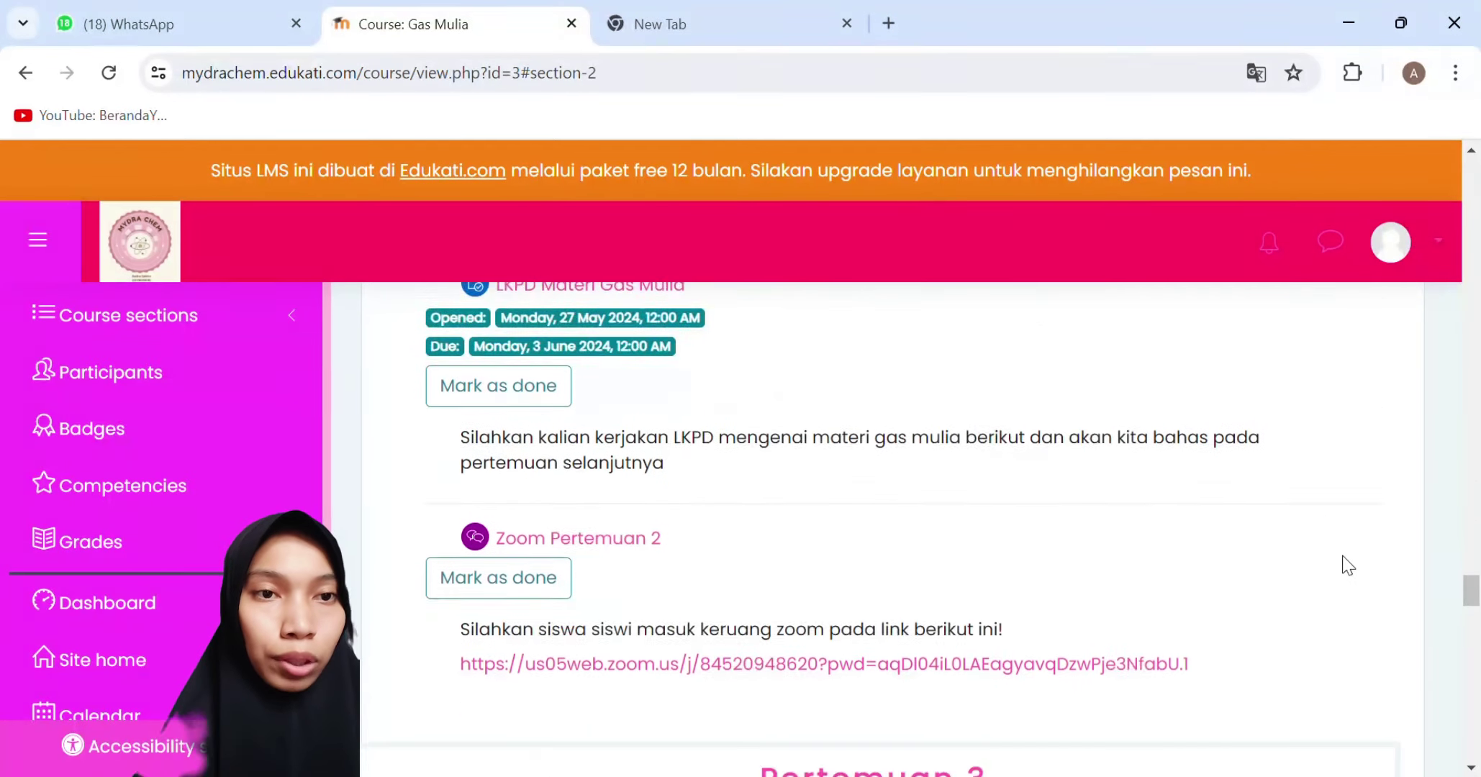
scroll(1348, 566, down, 1)
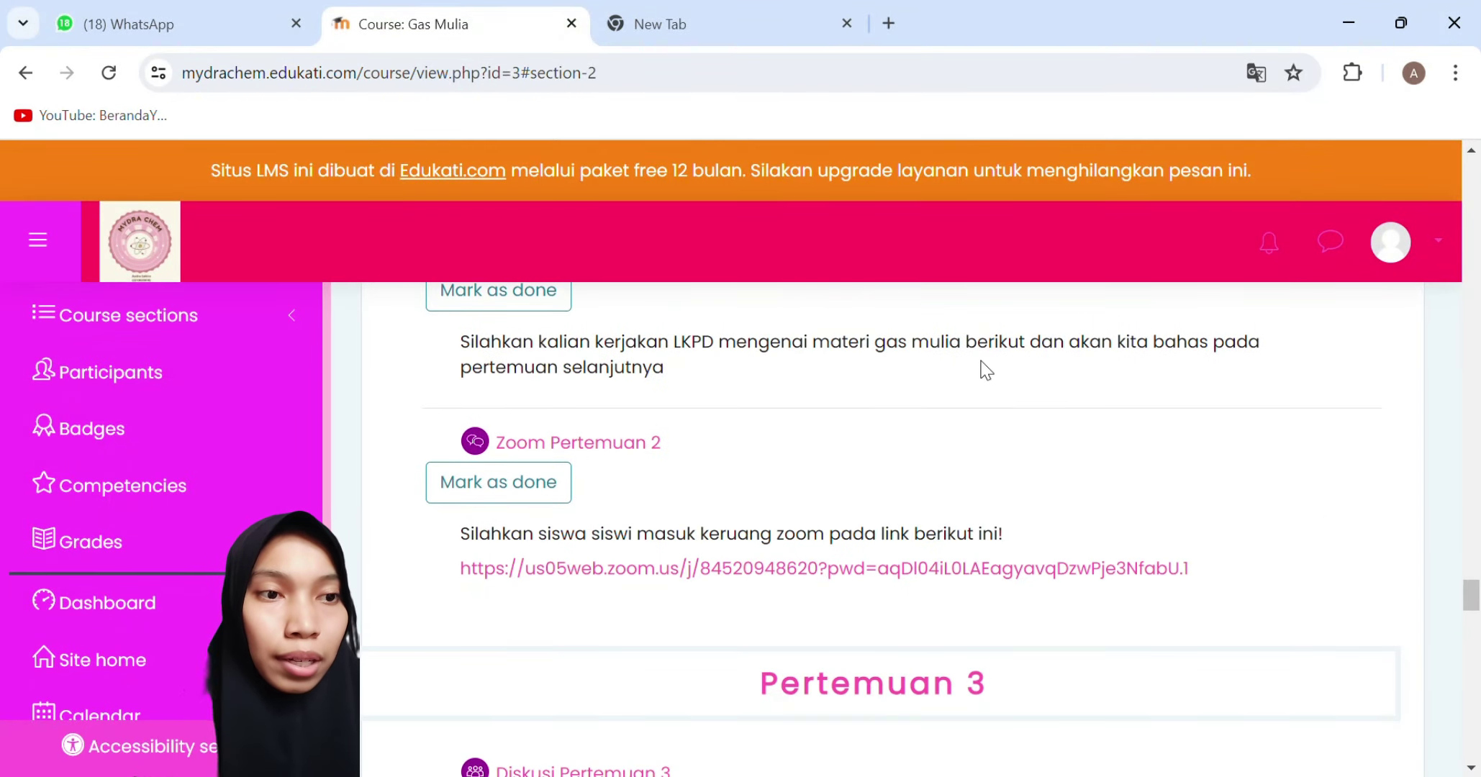
scroll(1146, 598, right, 1)
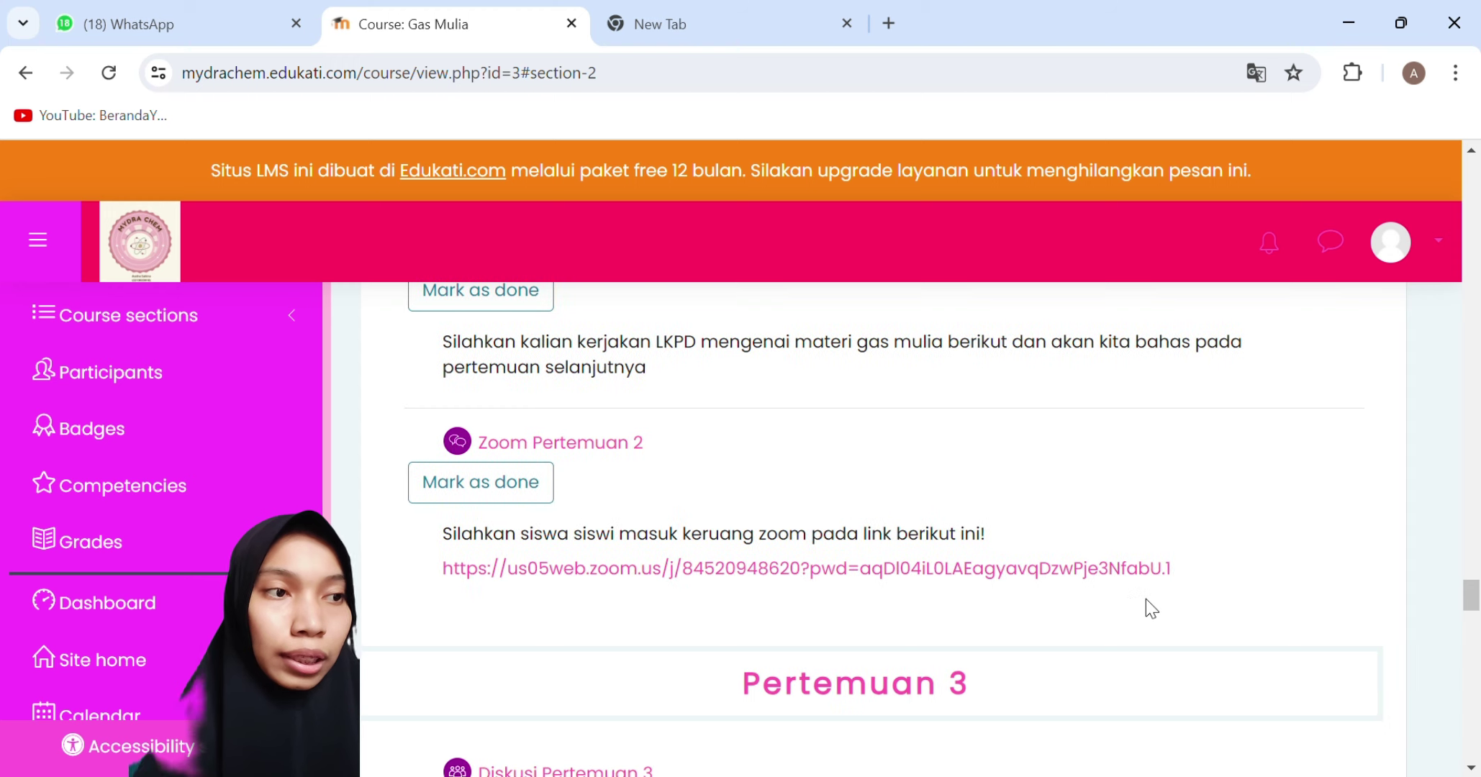
- Review the Pertemuan 3 section with its discussion, Zoom session and Kuis Mengenai Materi Gas Mulia
scroll(1382, 652, down, 5)
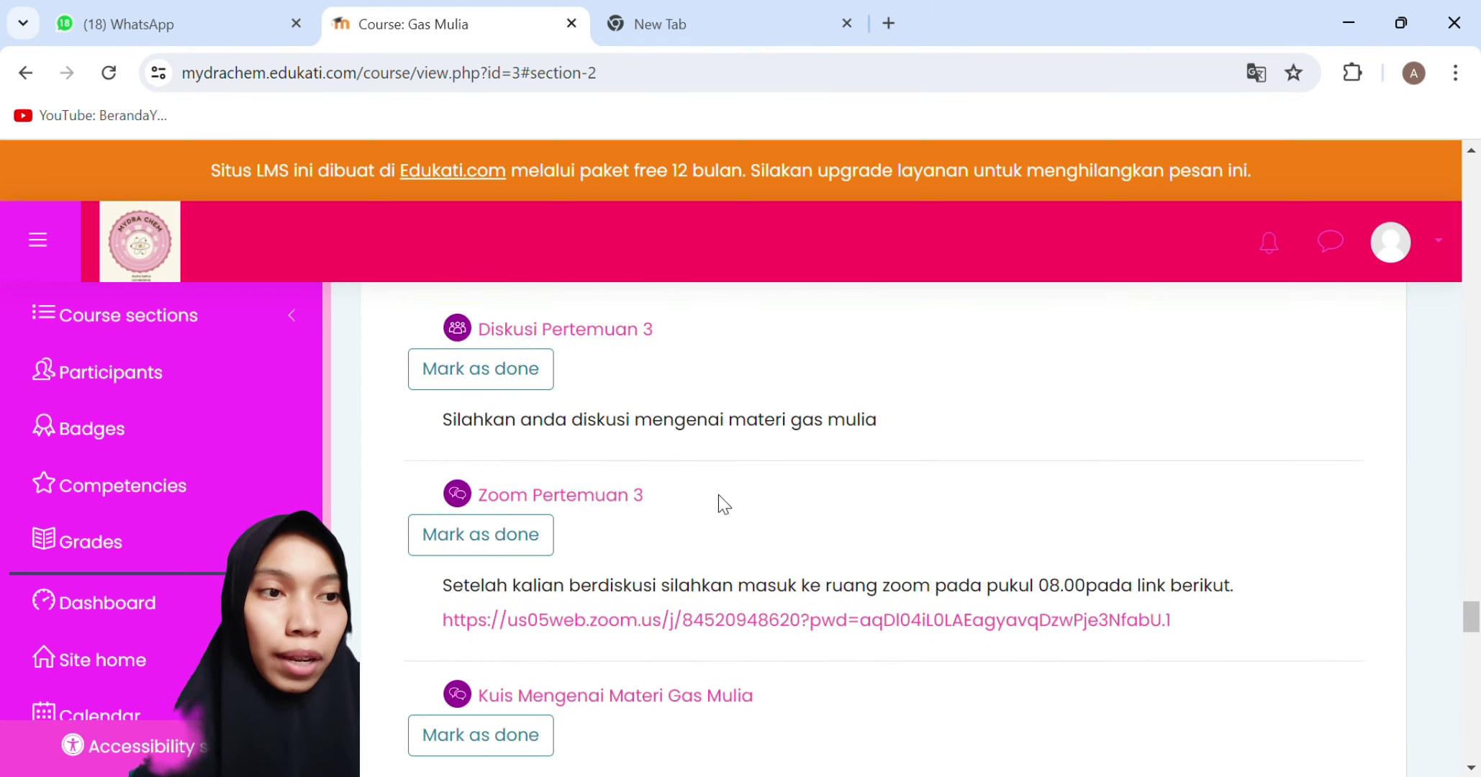
scroll(1271, 605, down, 1)
scroll(1272, 607, down, 3)
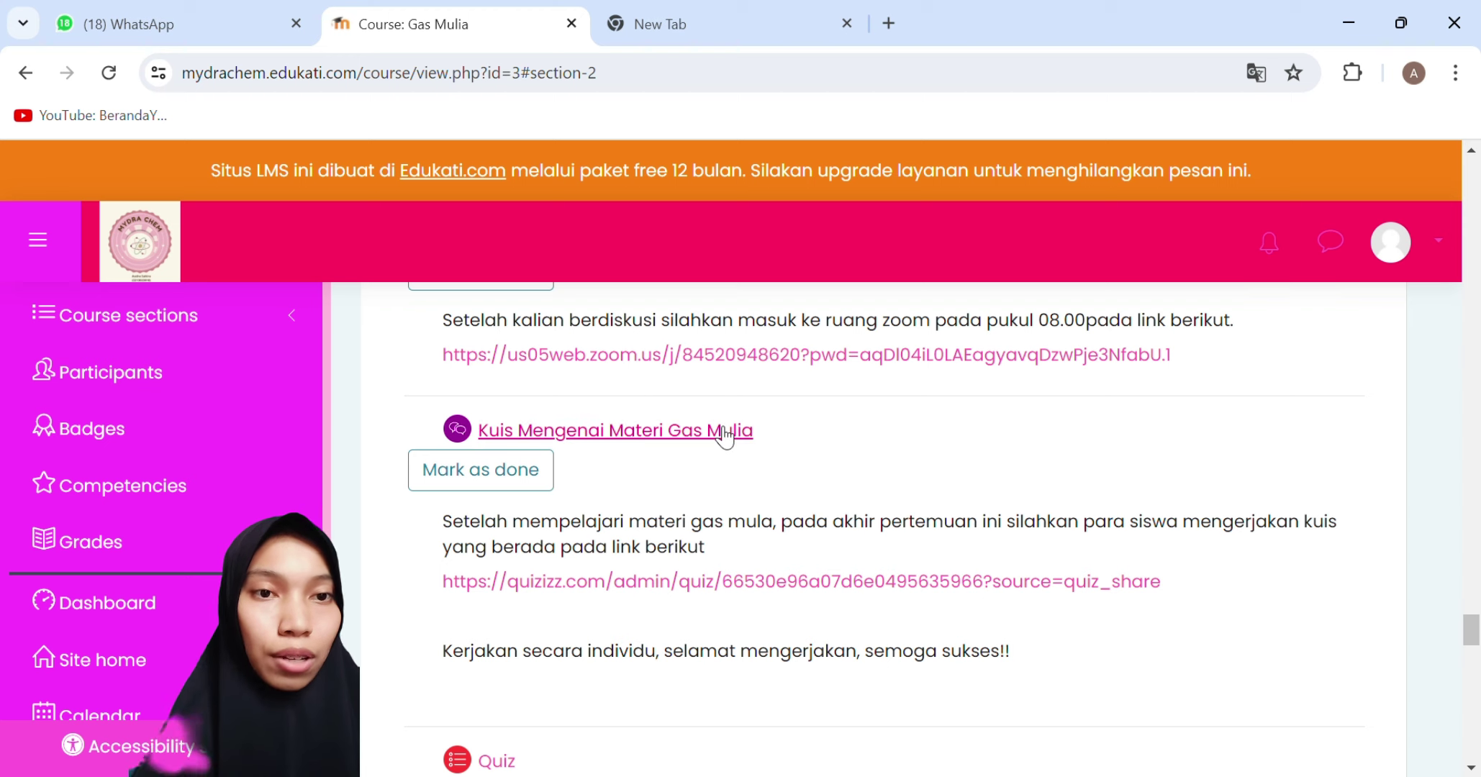
scroll(952, 460, up, 1)
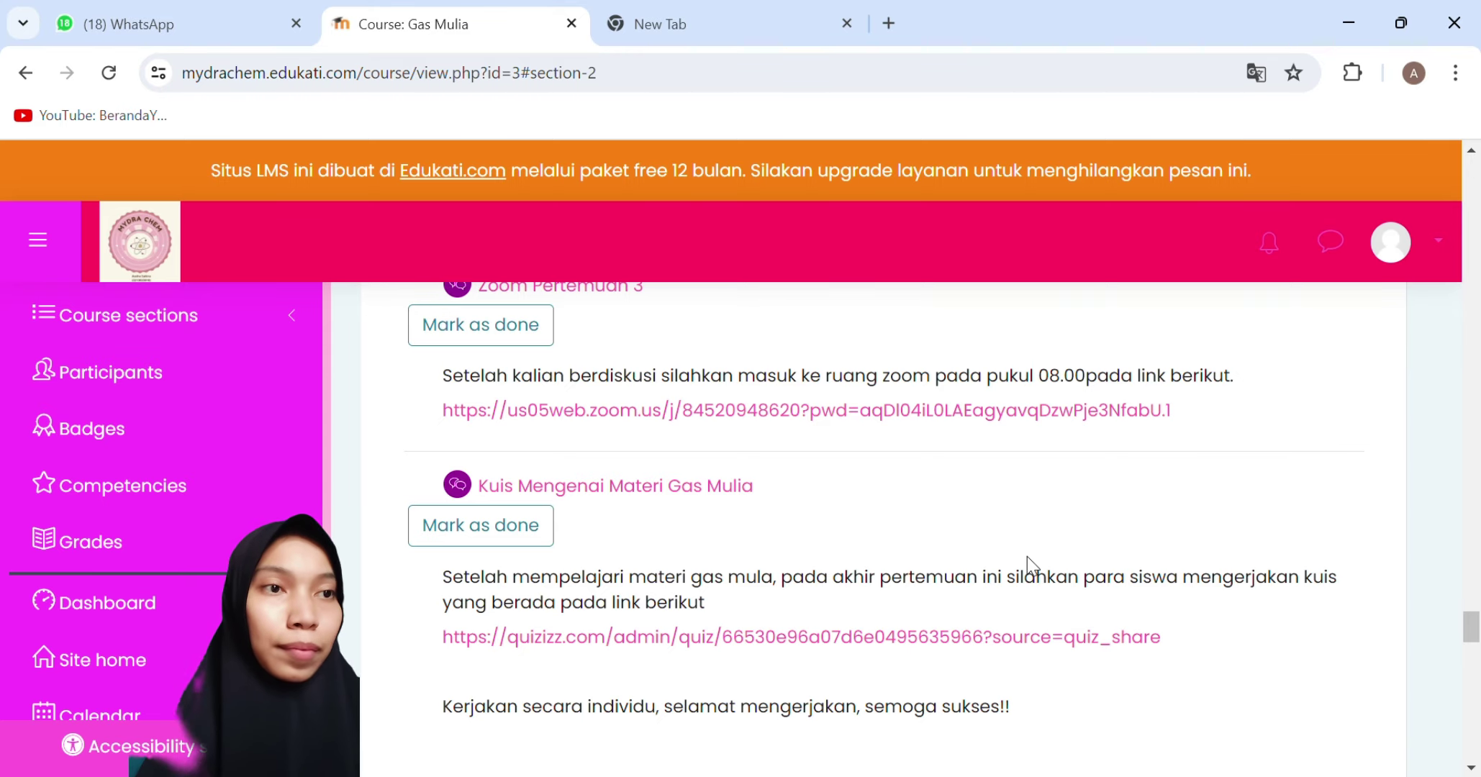
- Go back up through the course to the Pendahuluan activity's welcome banner in the opening section
scroll(1028, 558, up, 20)
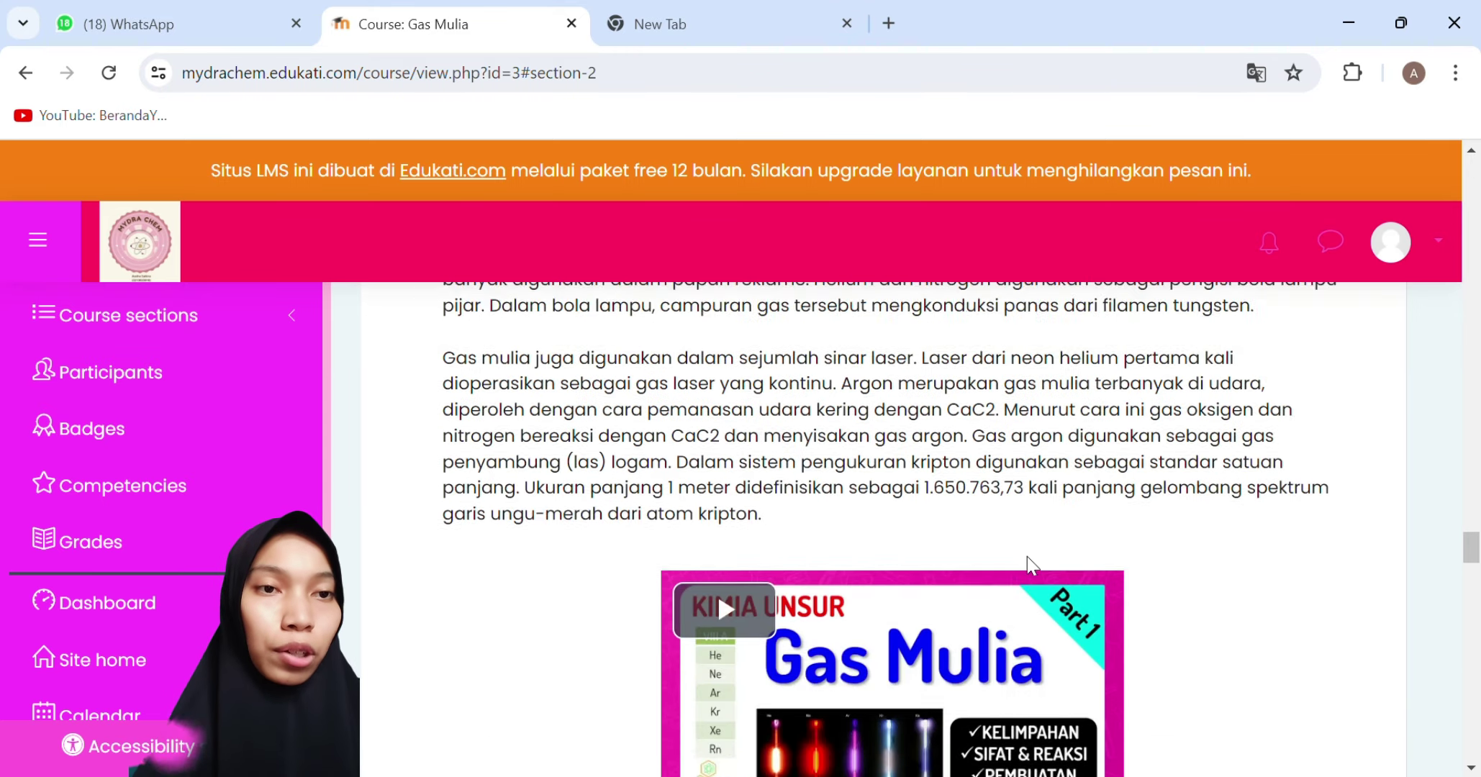
scroll(1029, 558, up, 20)
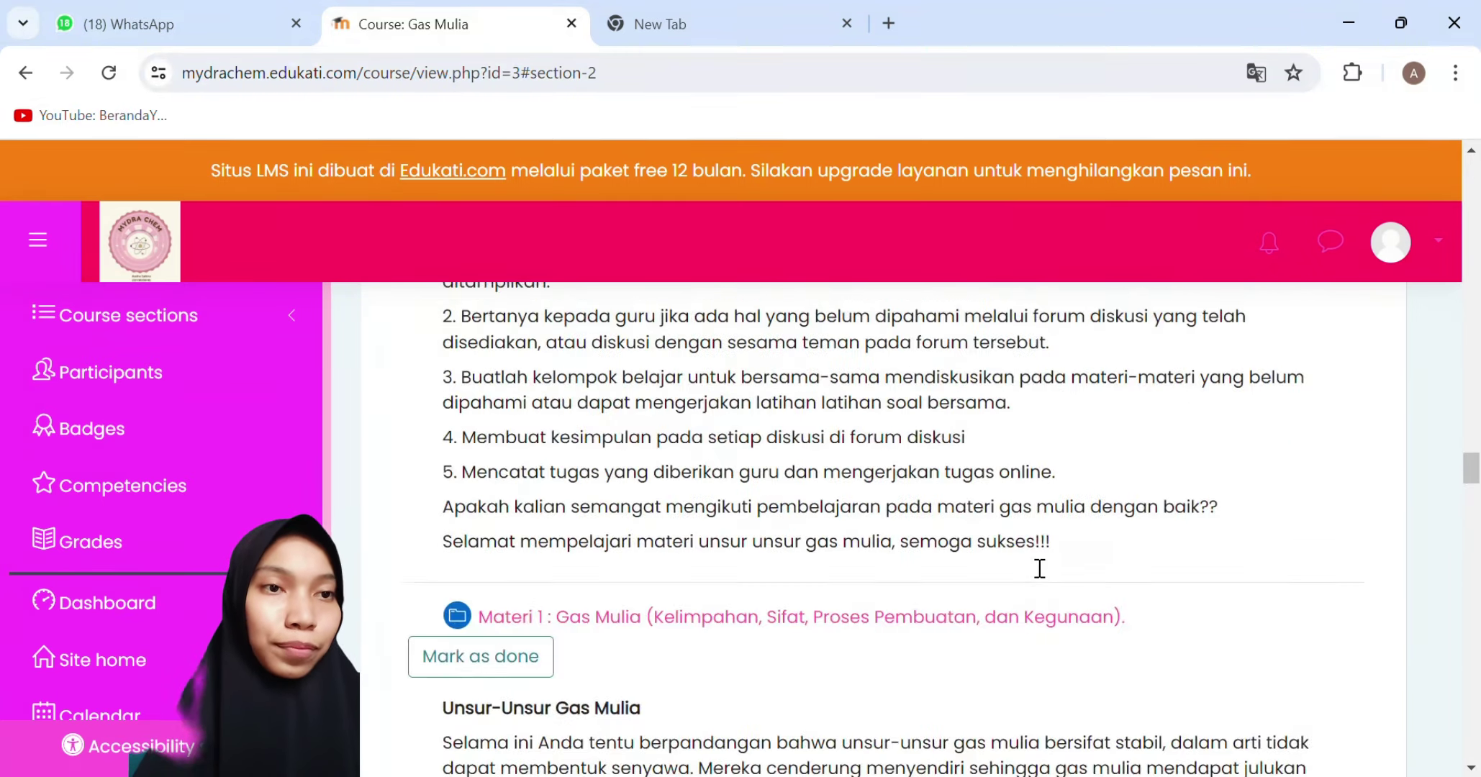
scroll(1034, 565, up, 10)
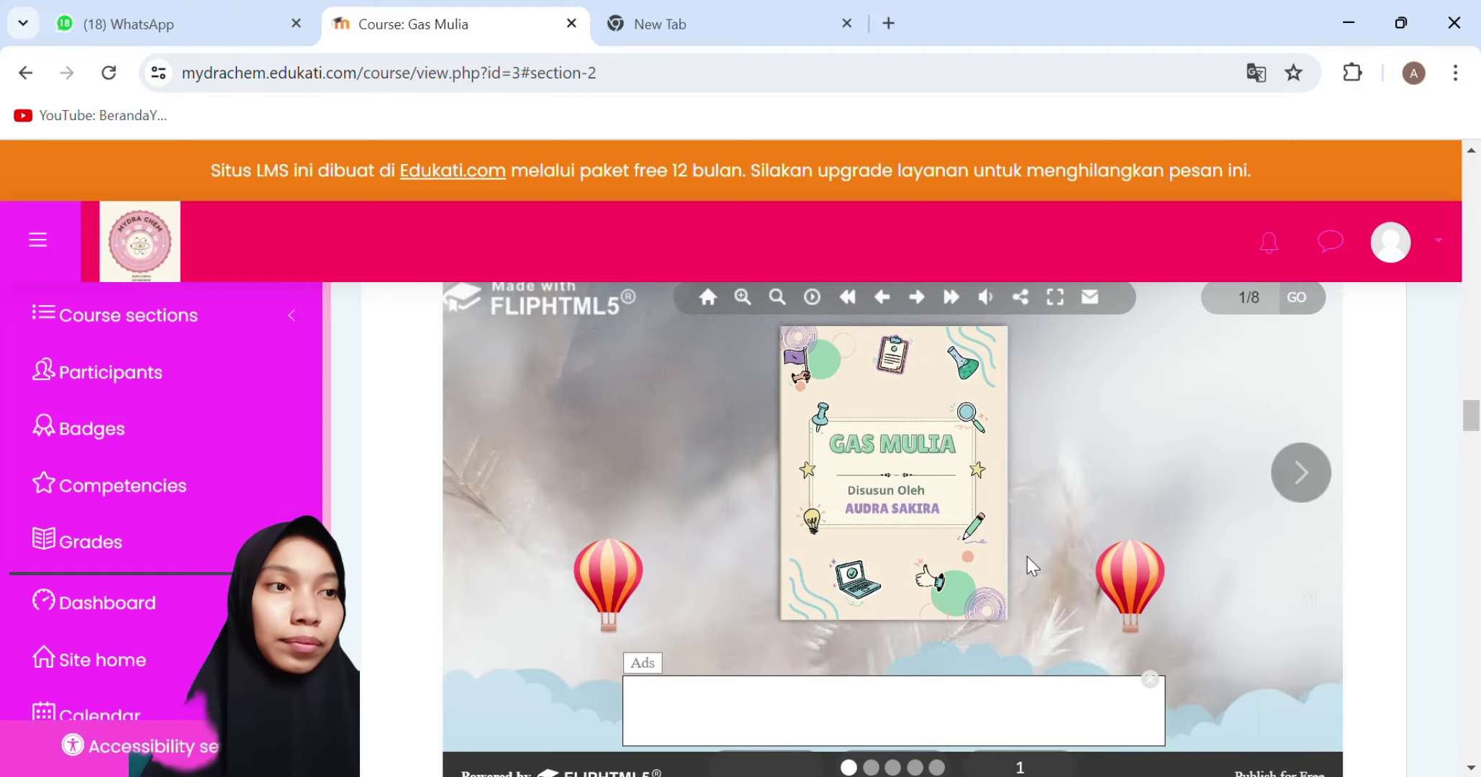
scroll(1028, 556, up, 2)
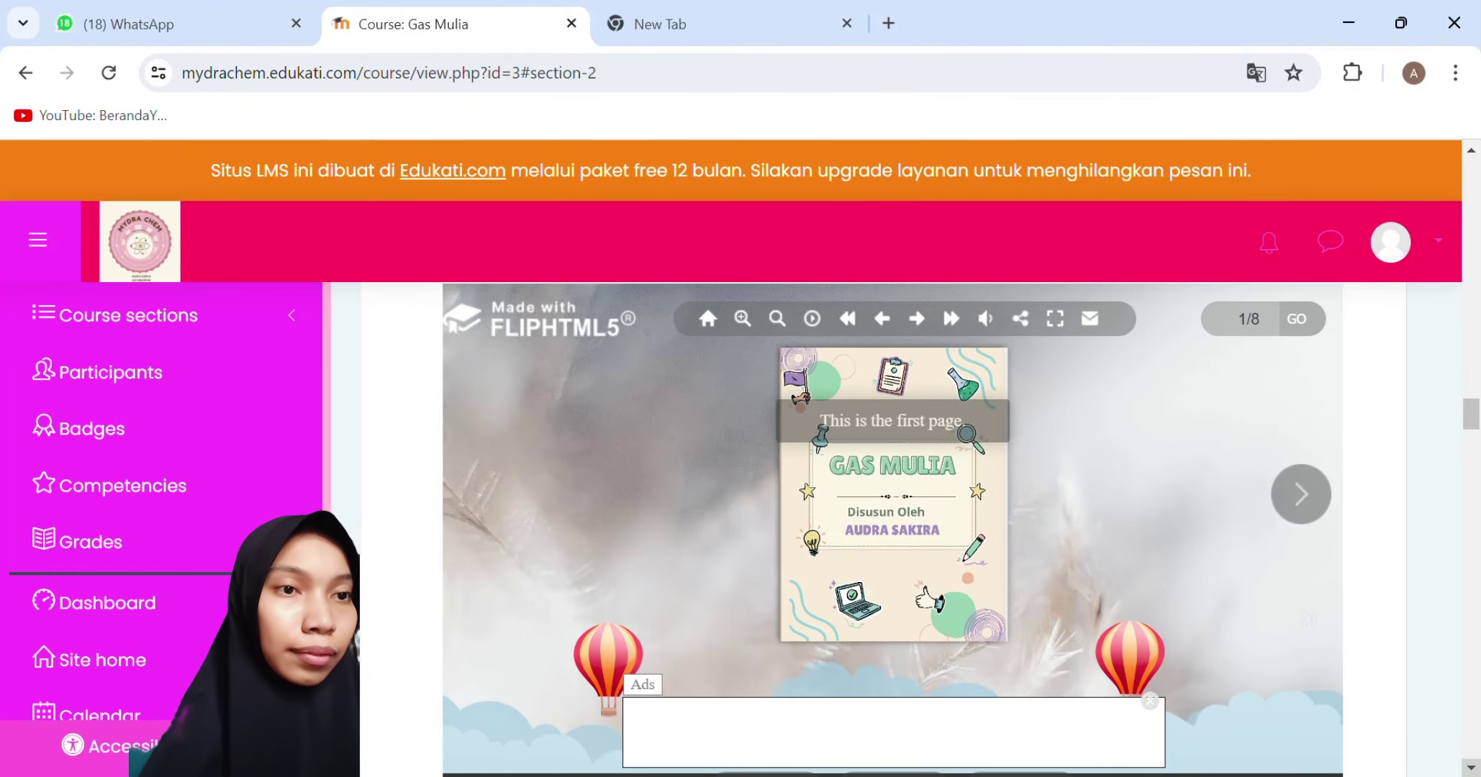
scroll(1479, 707, up, 10)
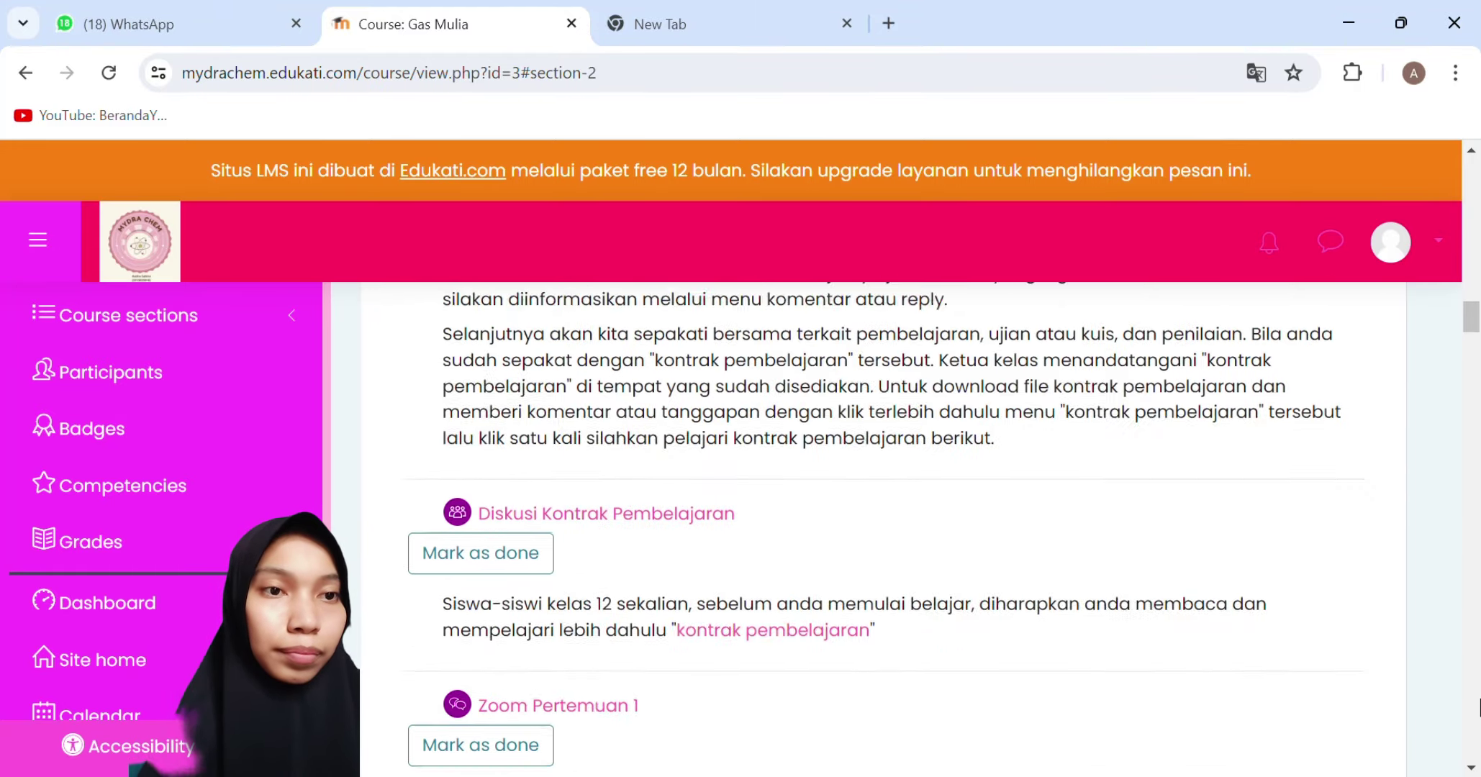
scroll(1478, 708, up, 15)
scroll(1479, 707, down, 4)
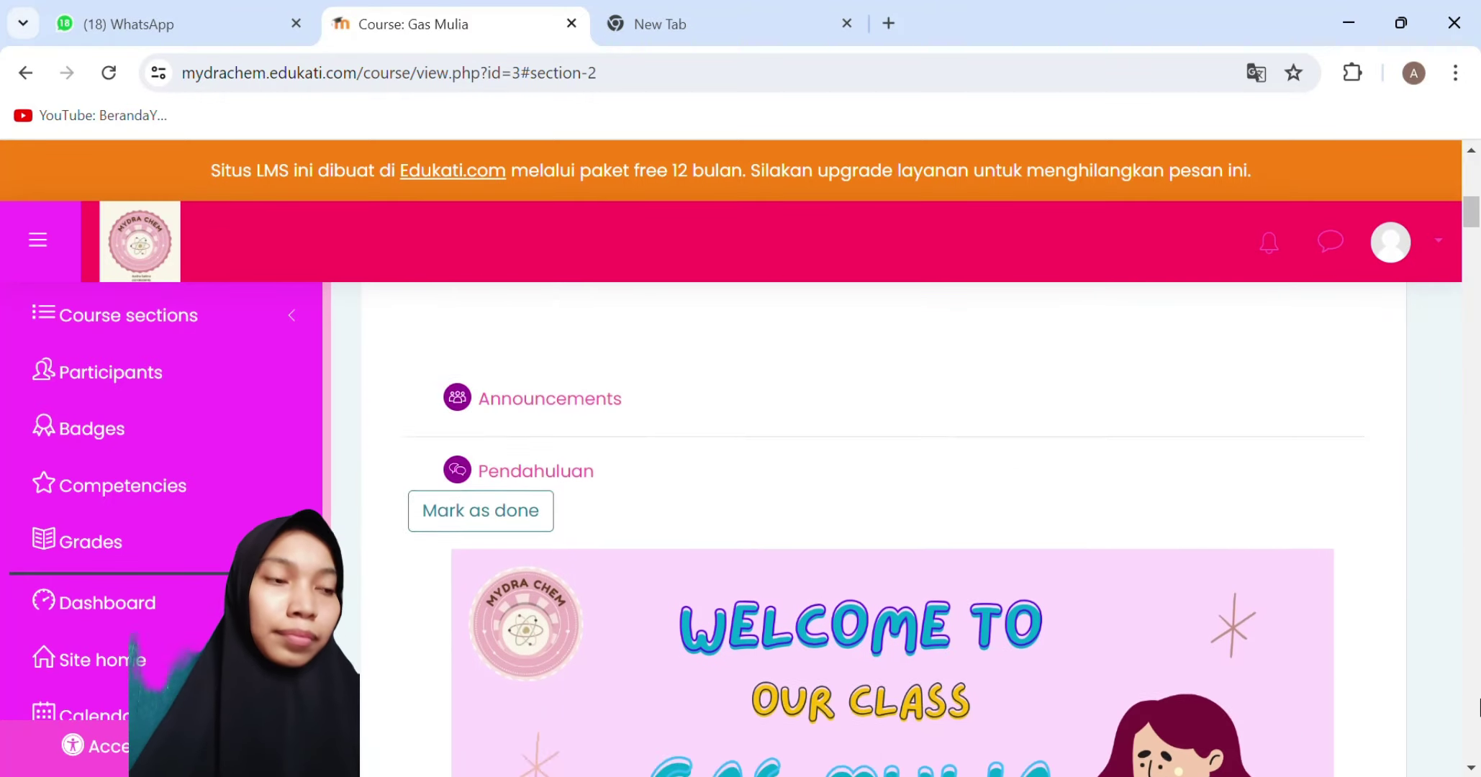
scroll(1478, 708, down, 4)
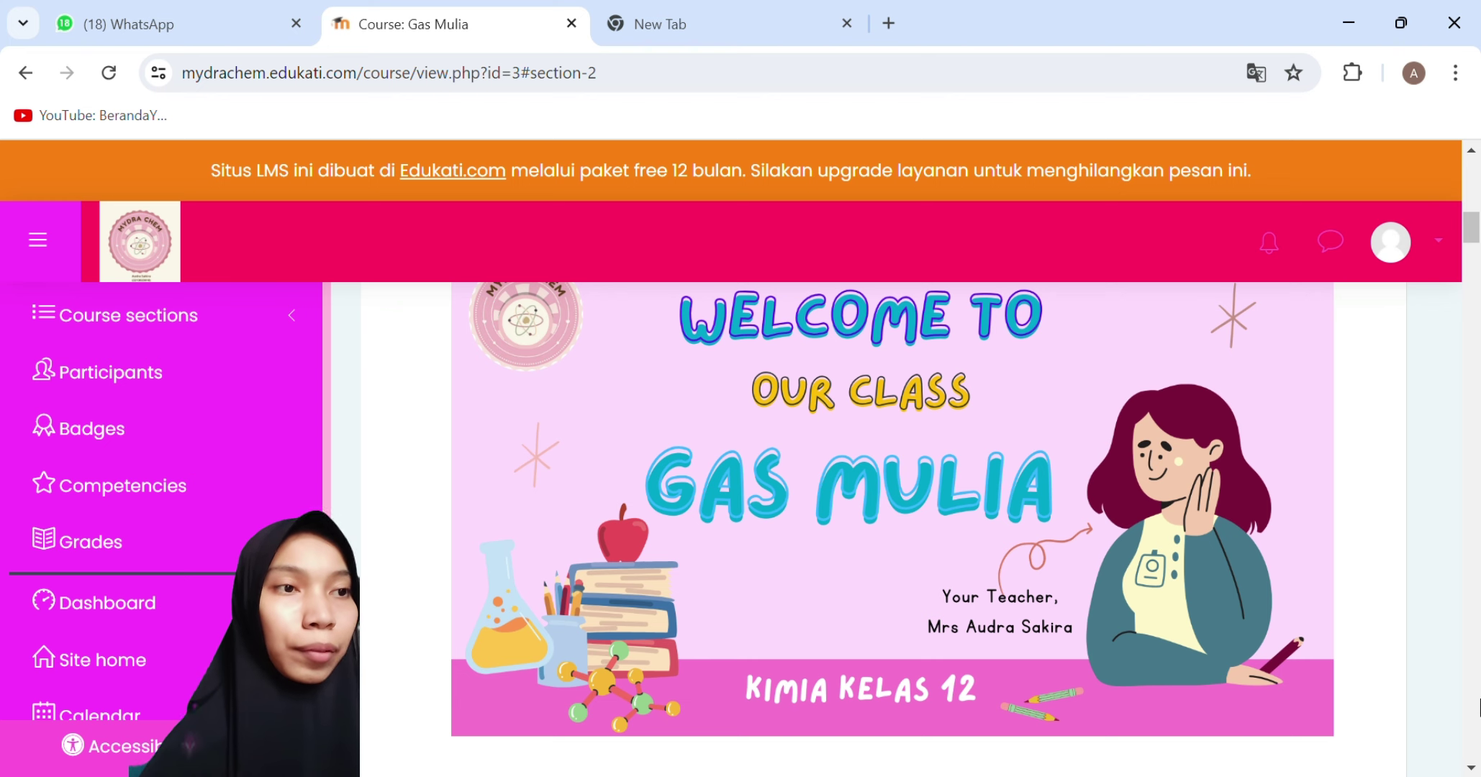
scroll(892, 503, up, 4)
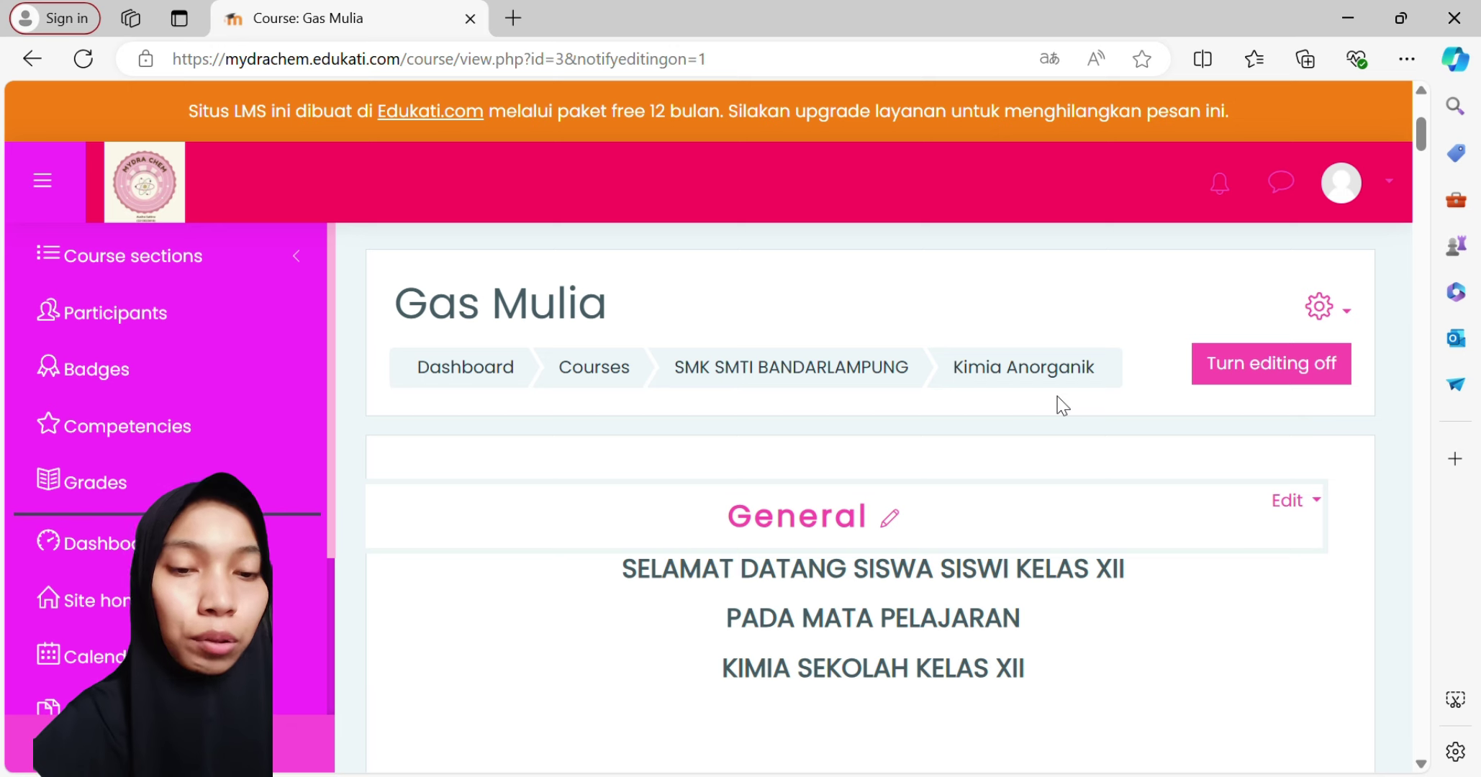
- Turn the Gas Mulia course's editing mode off and back on
scroll(918, 482, down, 2)
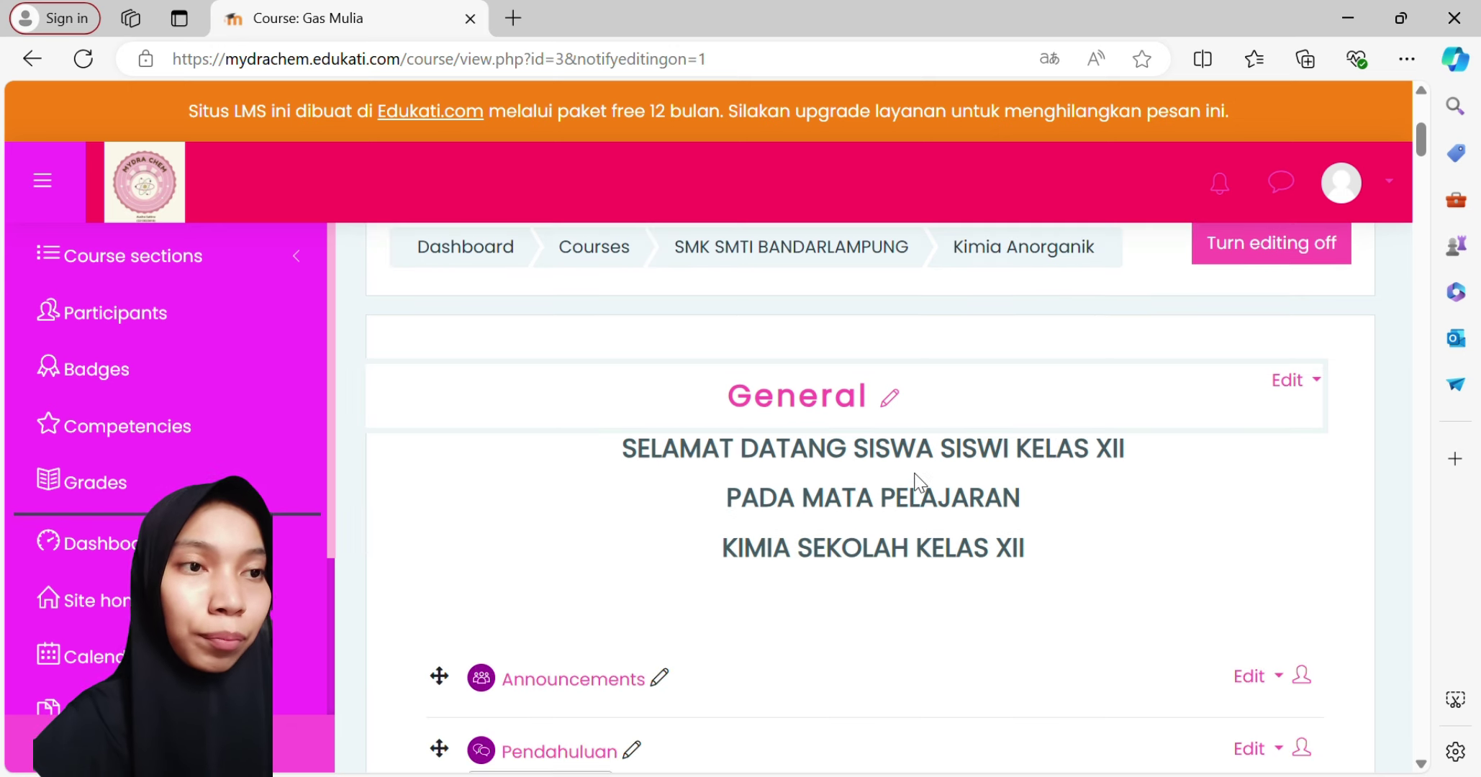
scroll(918, 482, down, 1)
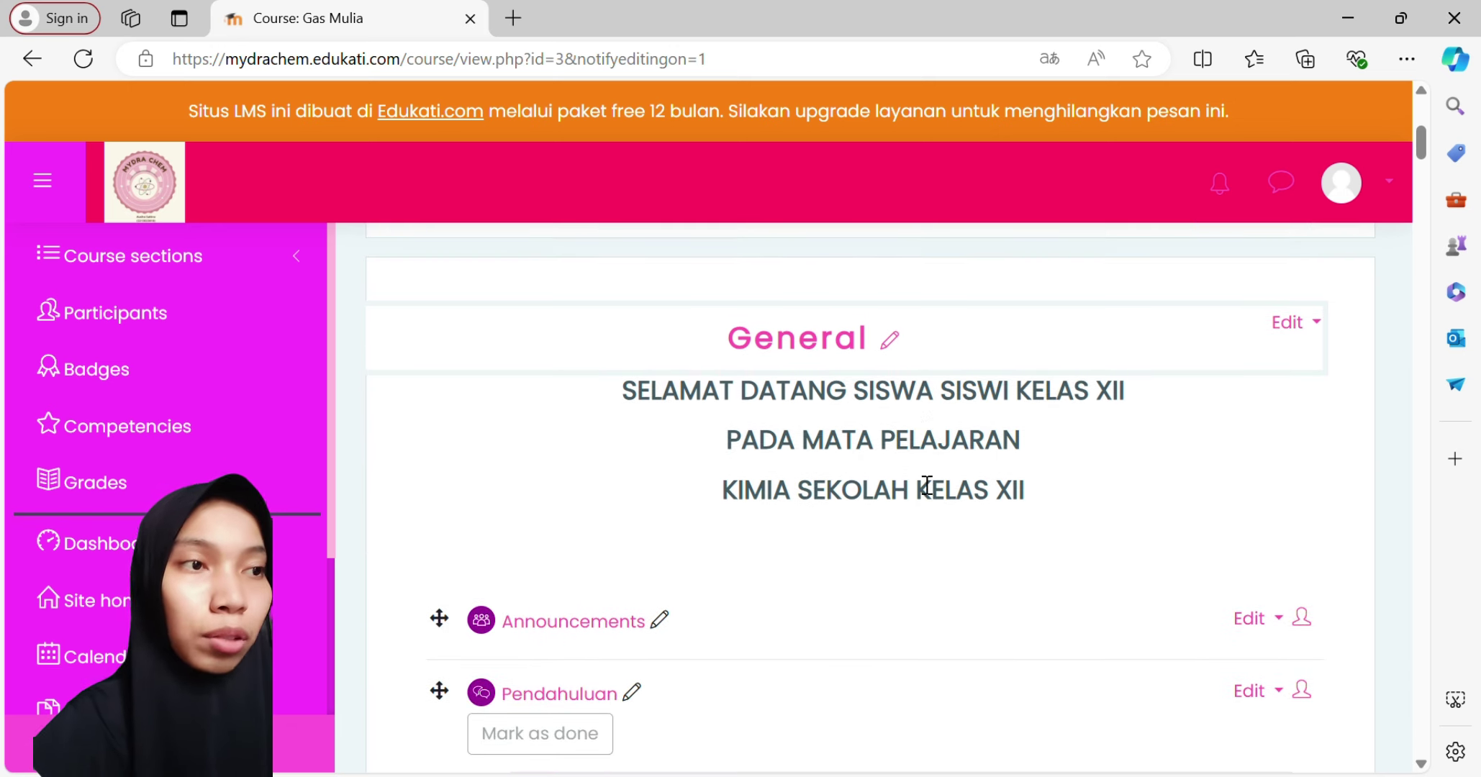
scroll(1165, 340, up, 6)
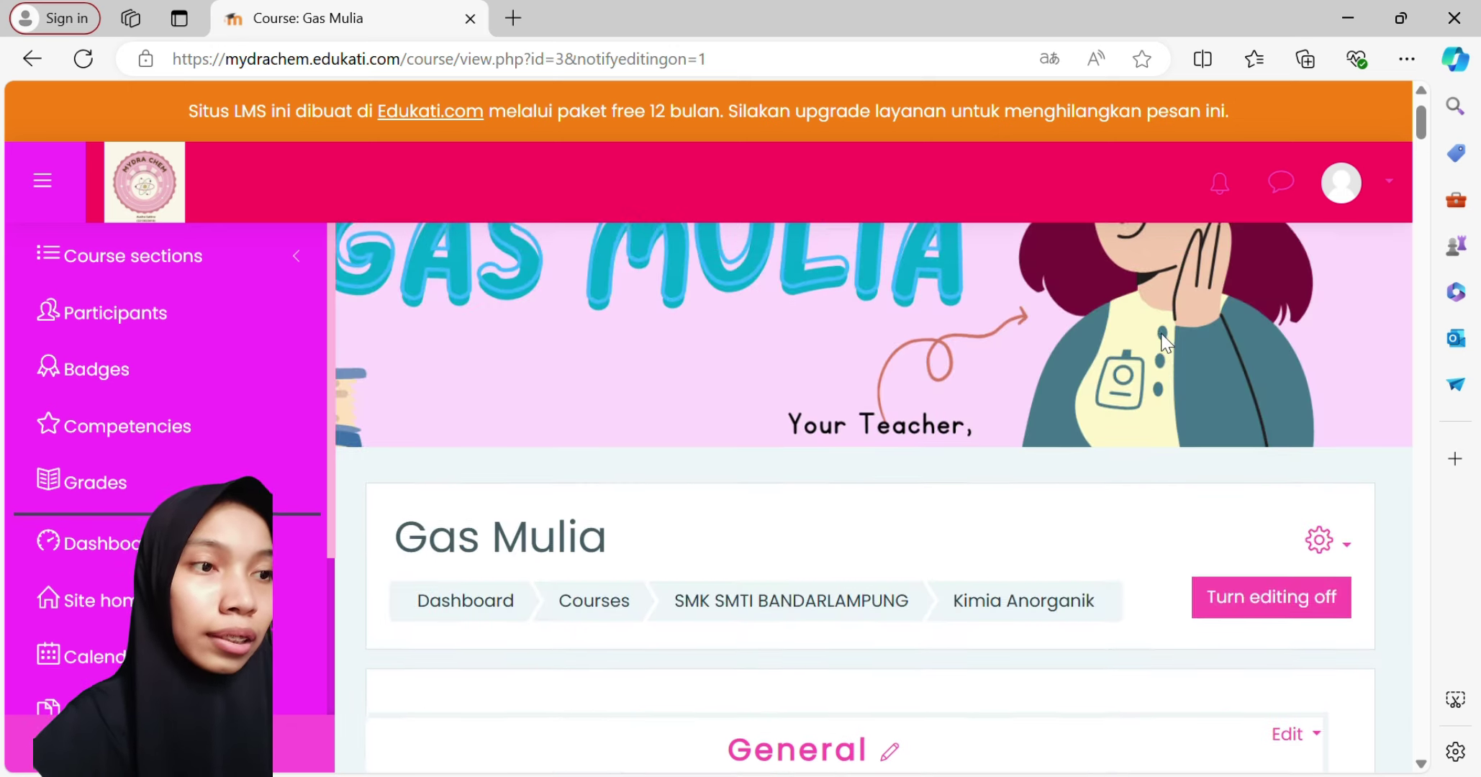
click(1232, 614)
scroll(1276, 710, down, 1)
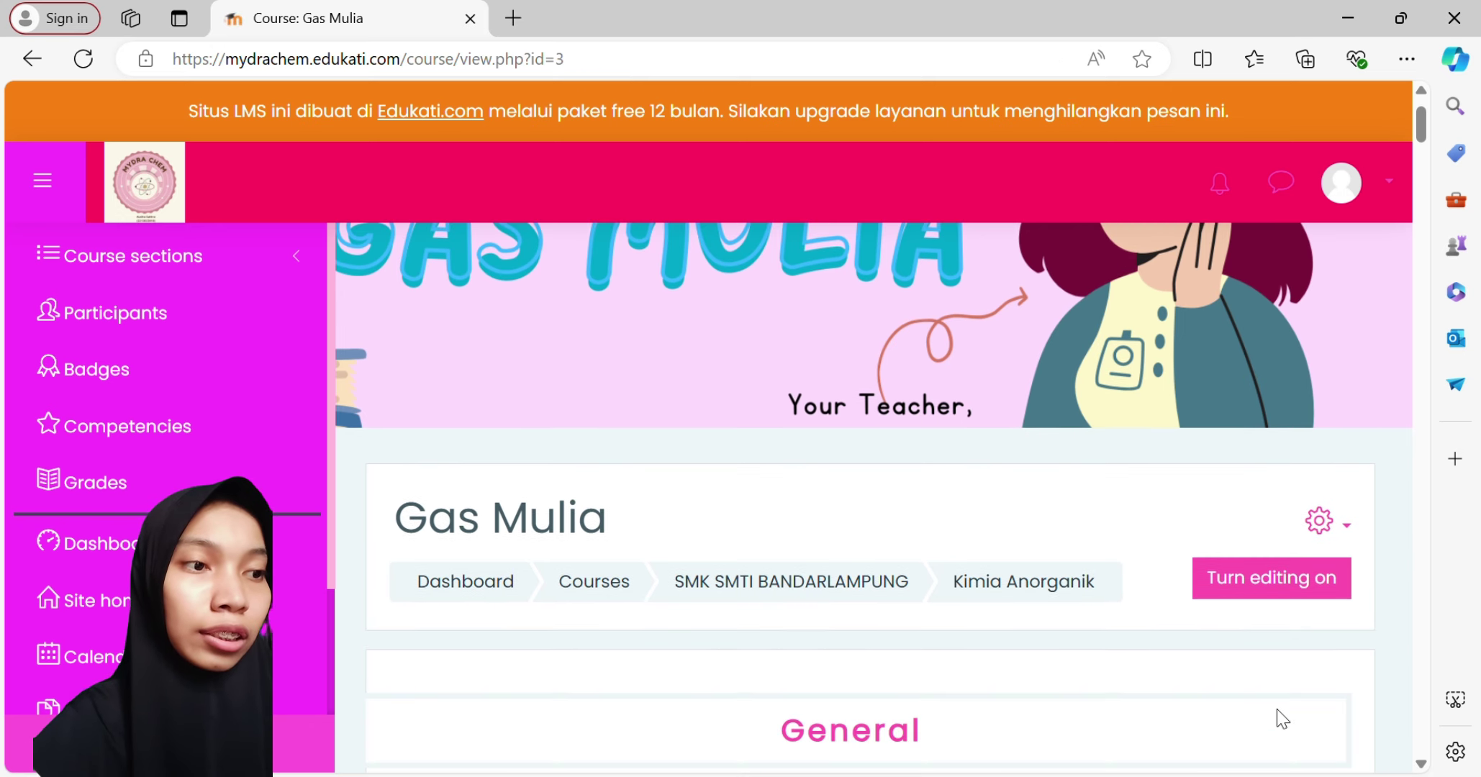
click(1303, 591)
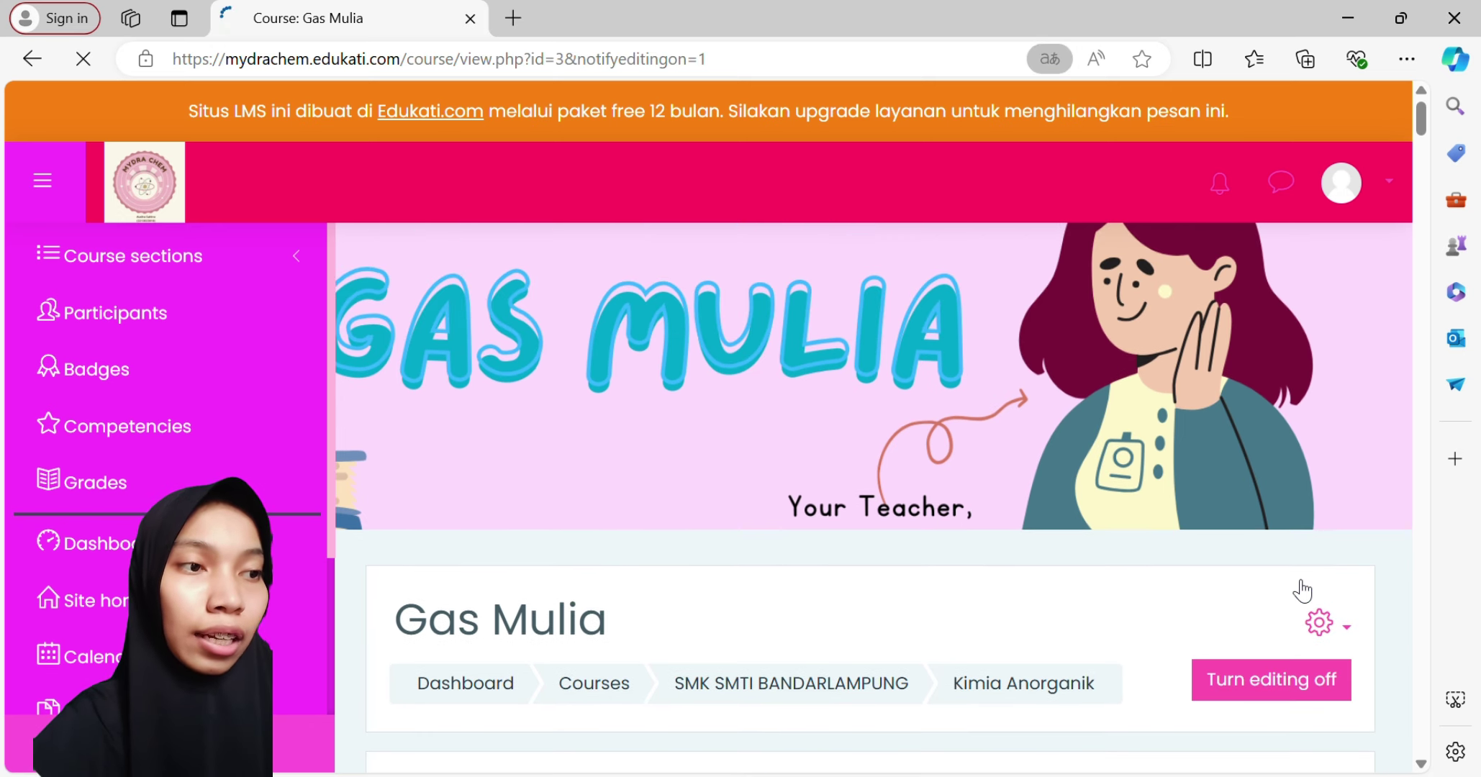
- Move the Kehadiran attendance activity in the General section up to between Announcements and Pendahuluan
scroll(1308, 677, down, 5)
scroll(1308, 674, down, 2)
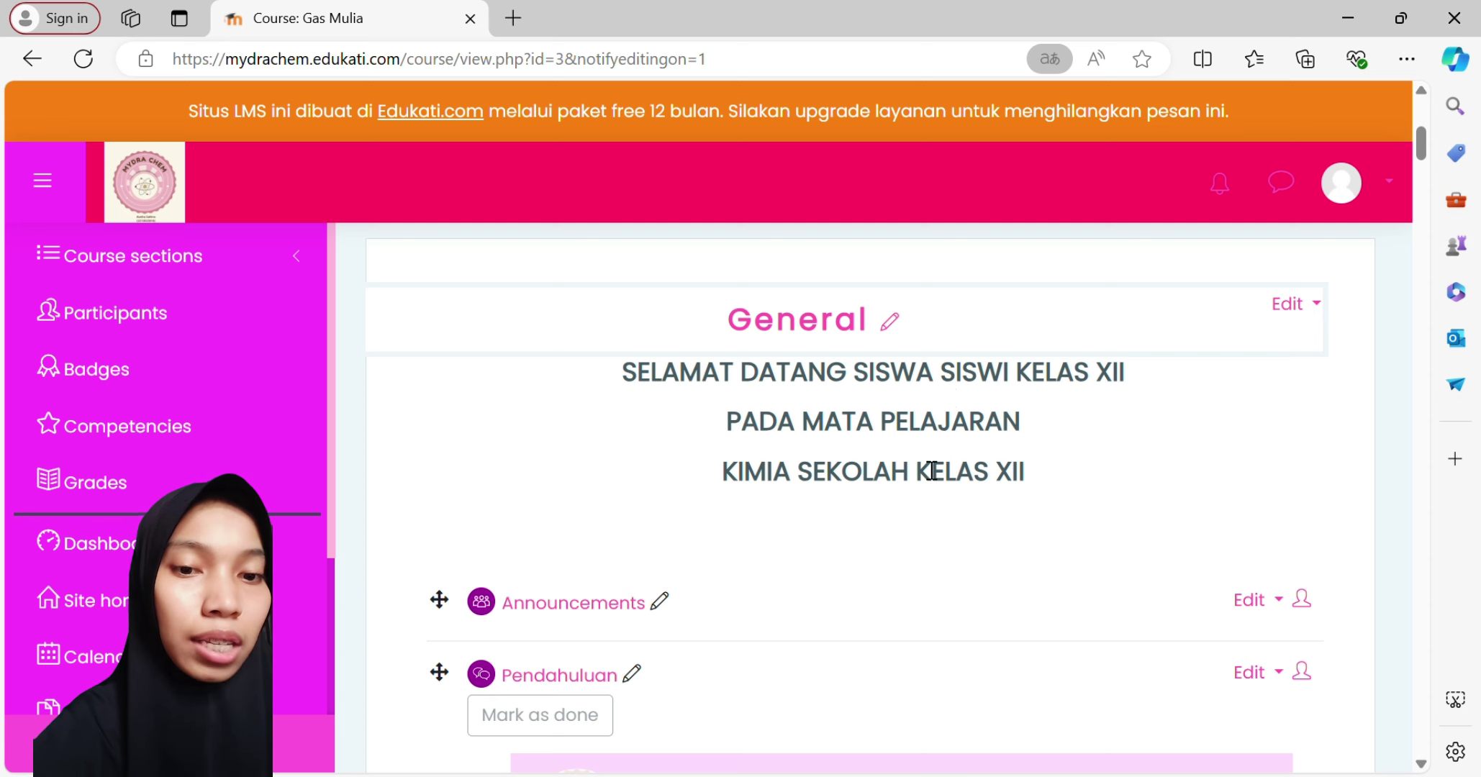
scroll(925, 467, down, 2)
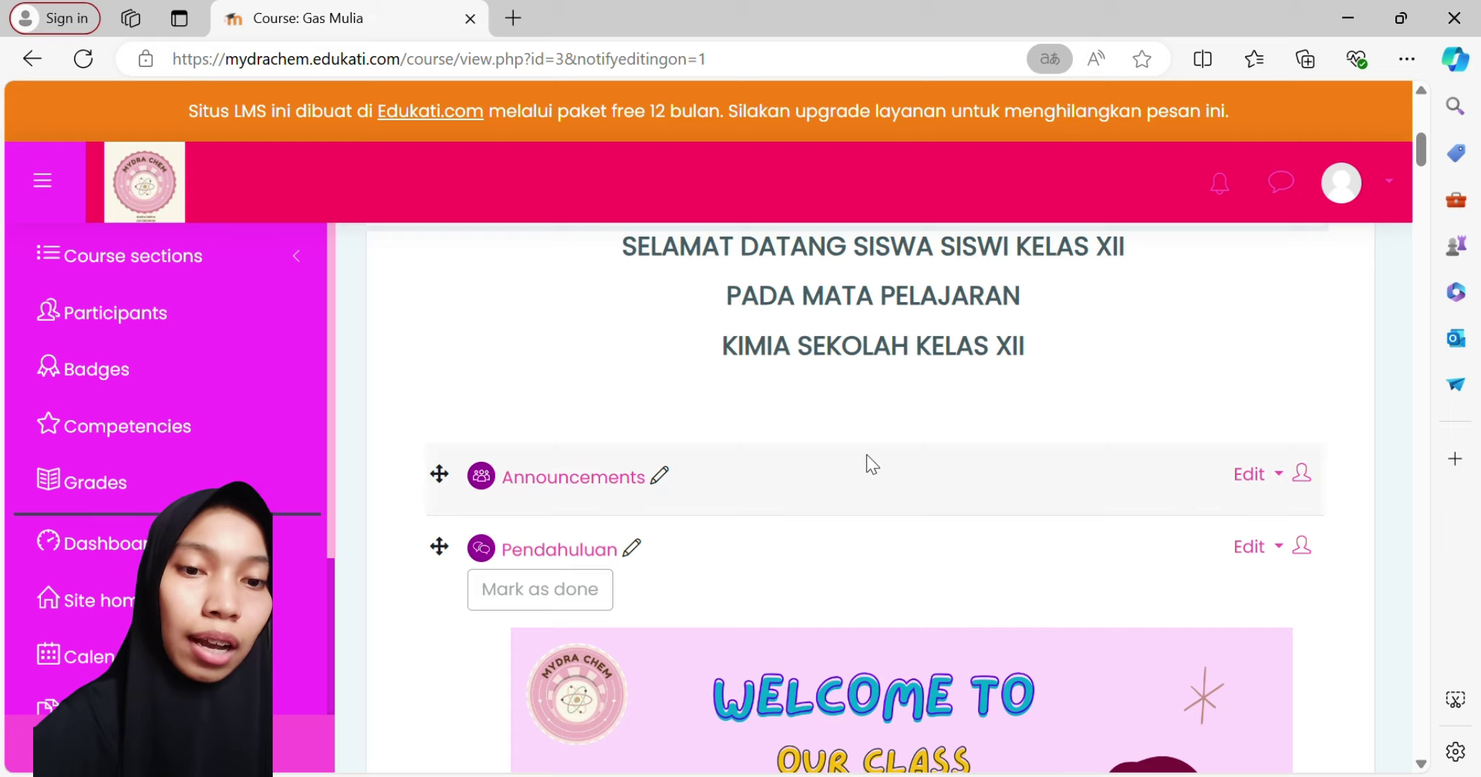
scroll(866, 463, down, 4)
scroll(792, 509, down, 18)
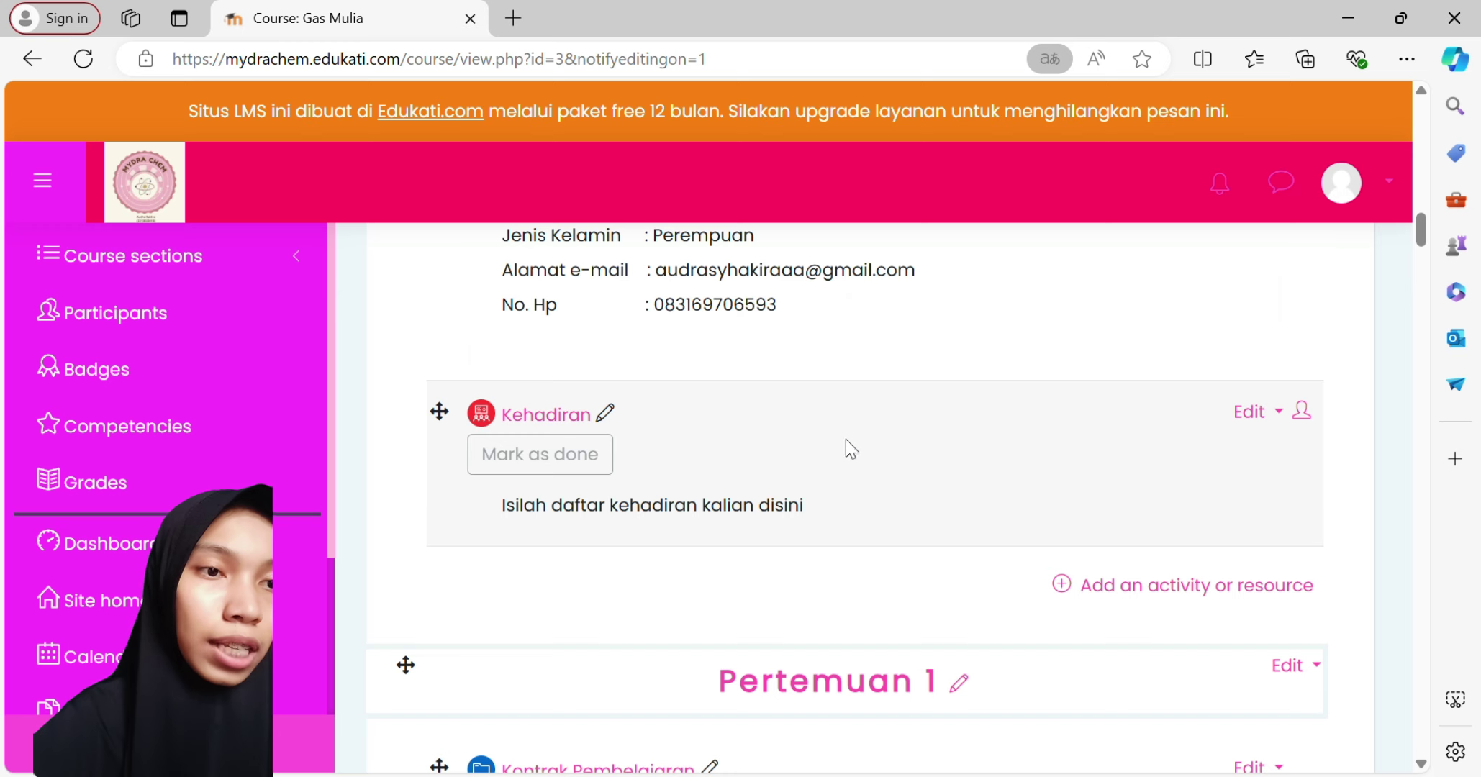
drag(846, 439, 835, 360)
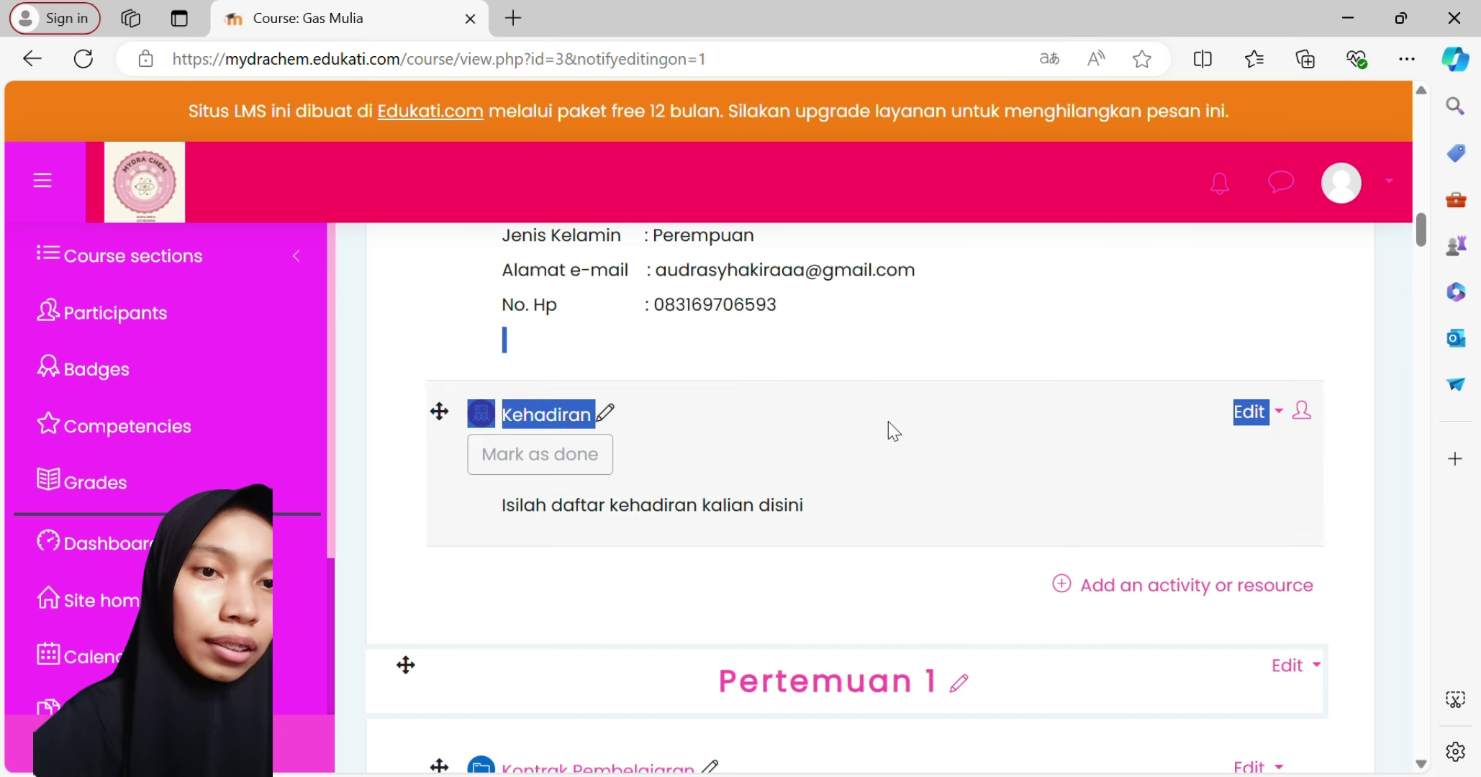
click(445, 450)
drag(439, 413, 413, 397)
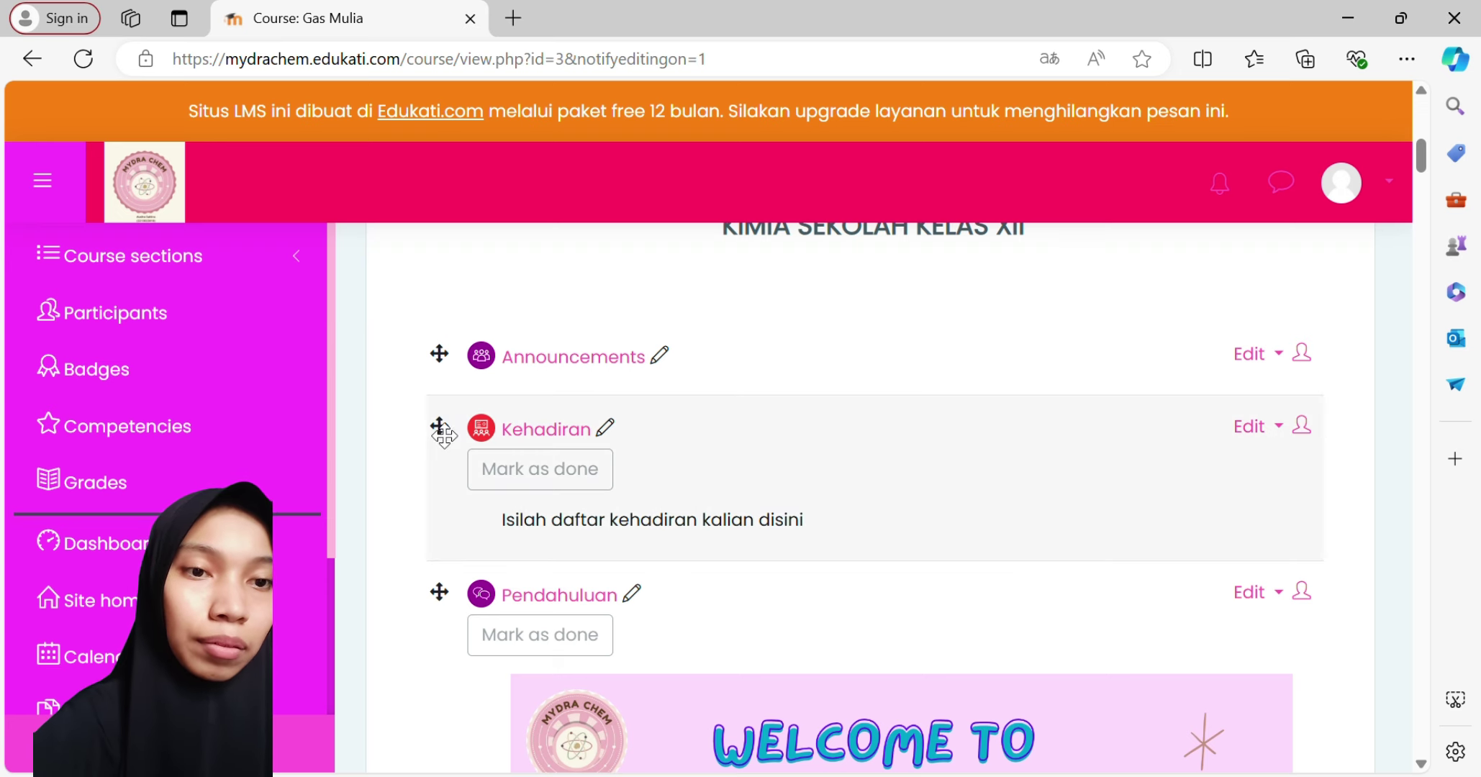
- View the editing options of the Kontrak Pembelajaran folder in the Pertemuan 1 section, leaving the folder as it is
scroll(1092, 534, down, 2)
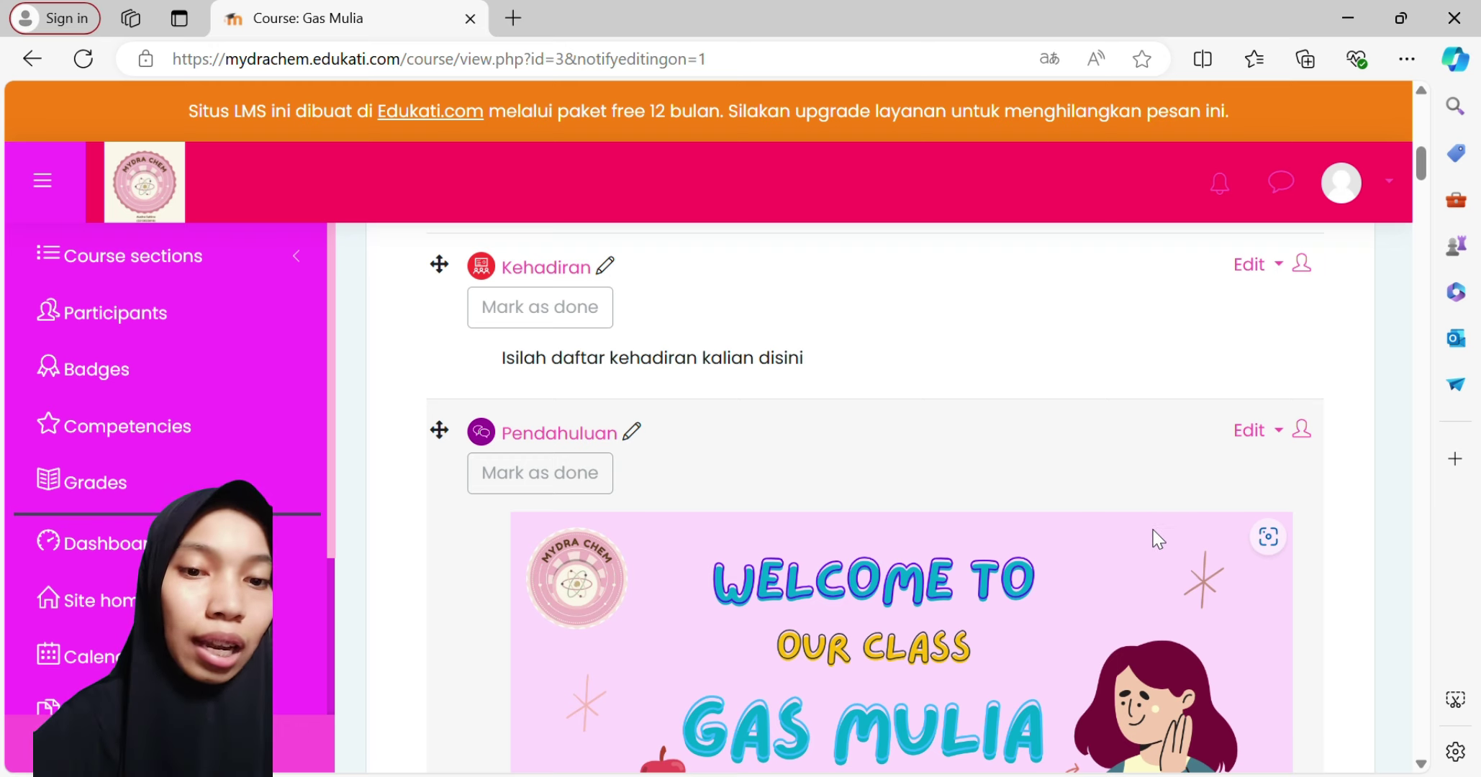
scroll(1155, 536, down, 6)
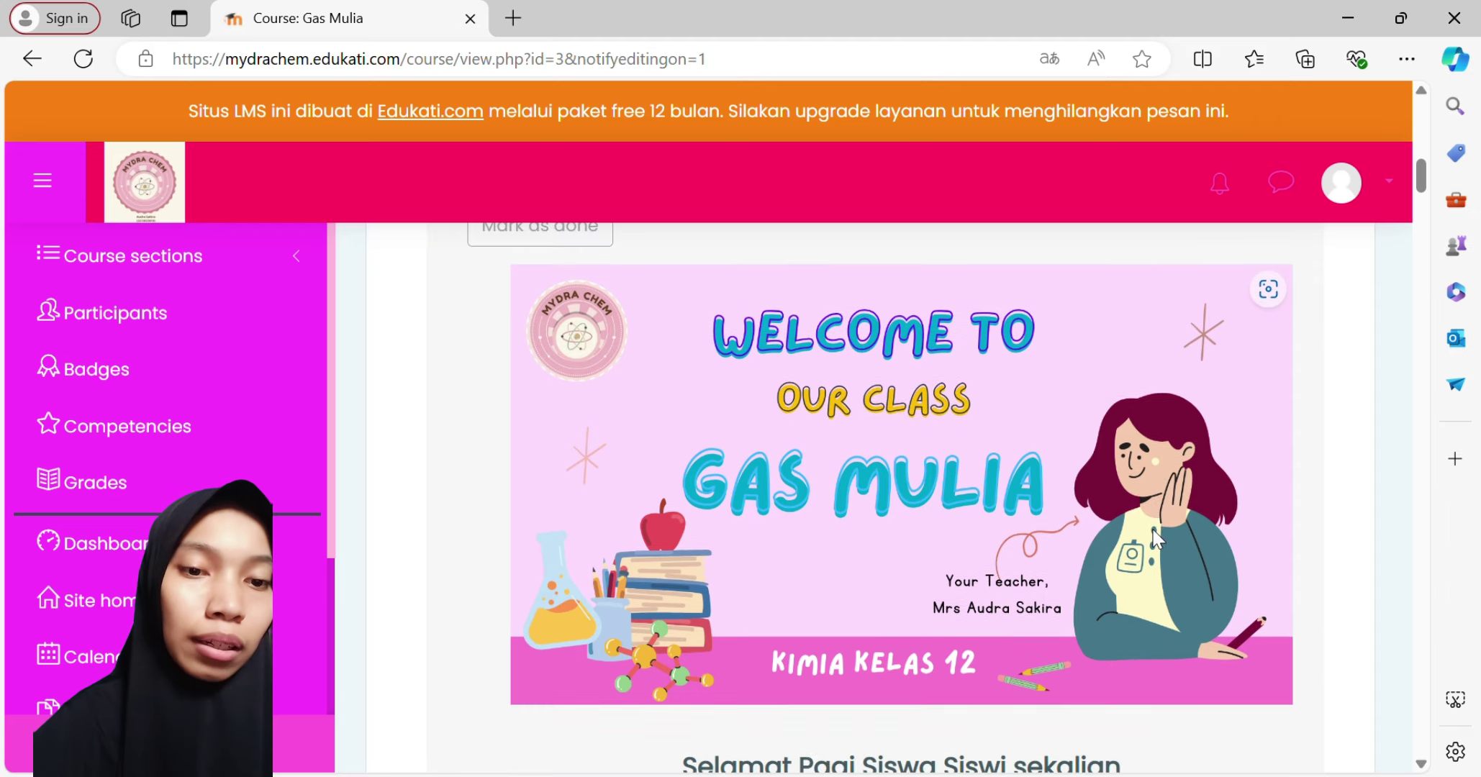
scroll(985, 603, down, 8)
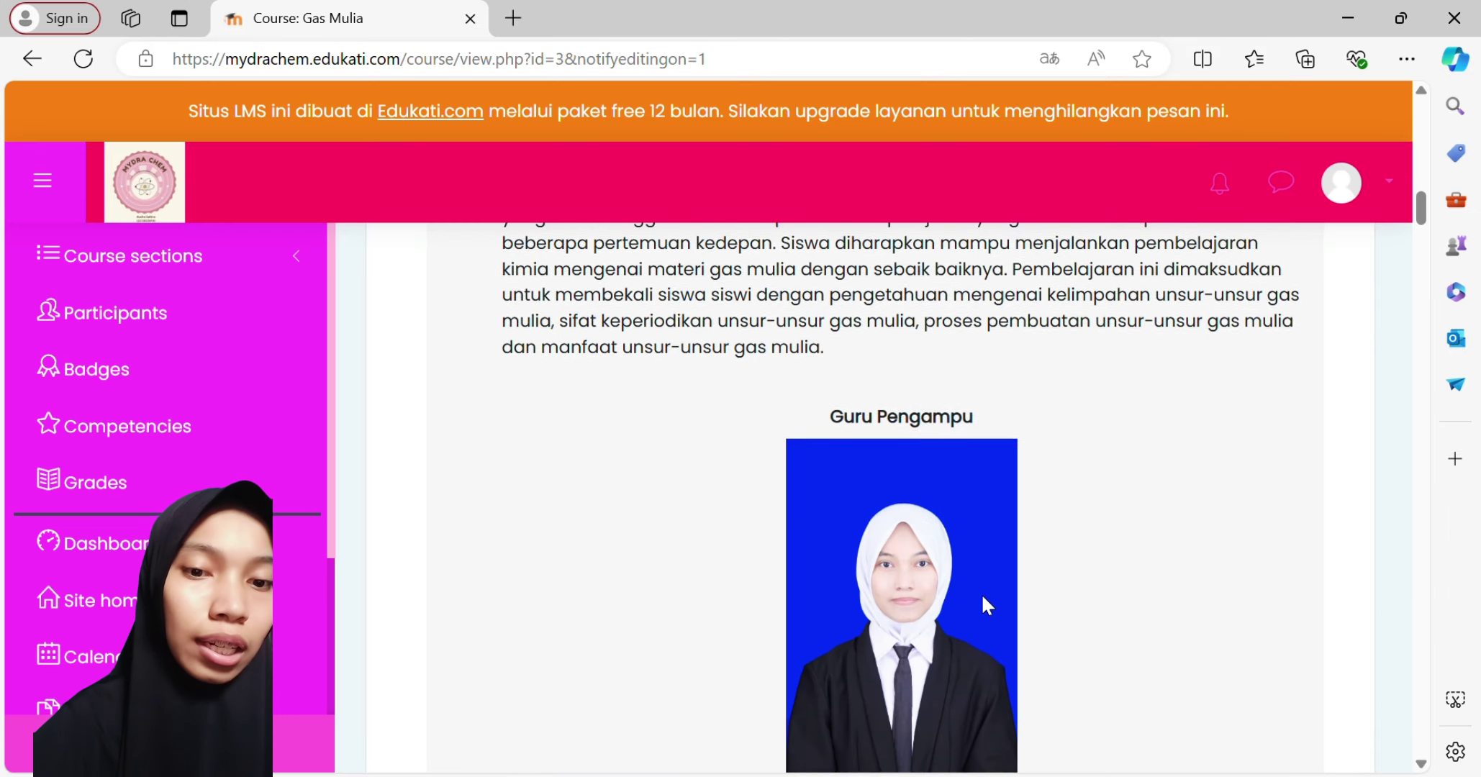
scroll(983, 596, down, 5)
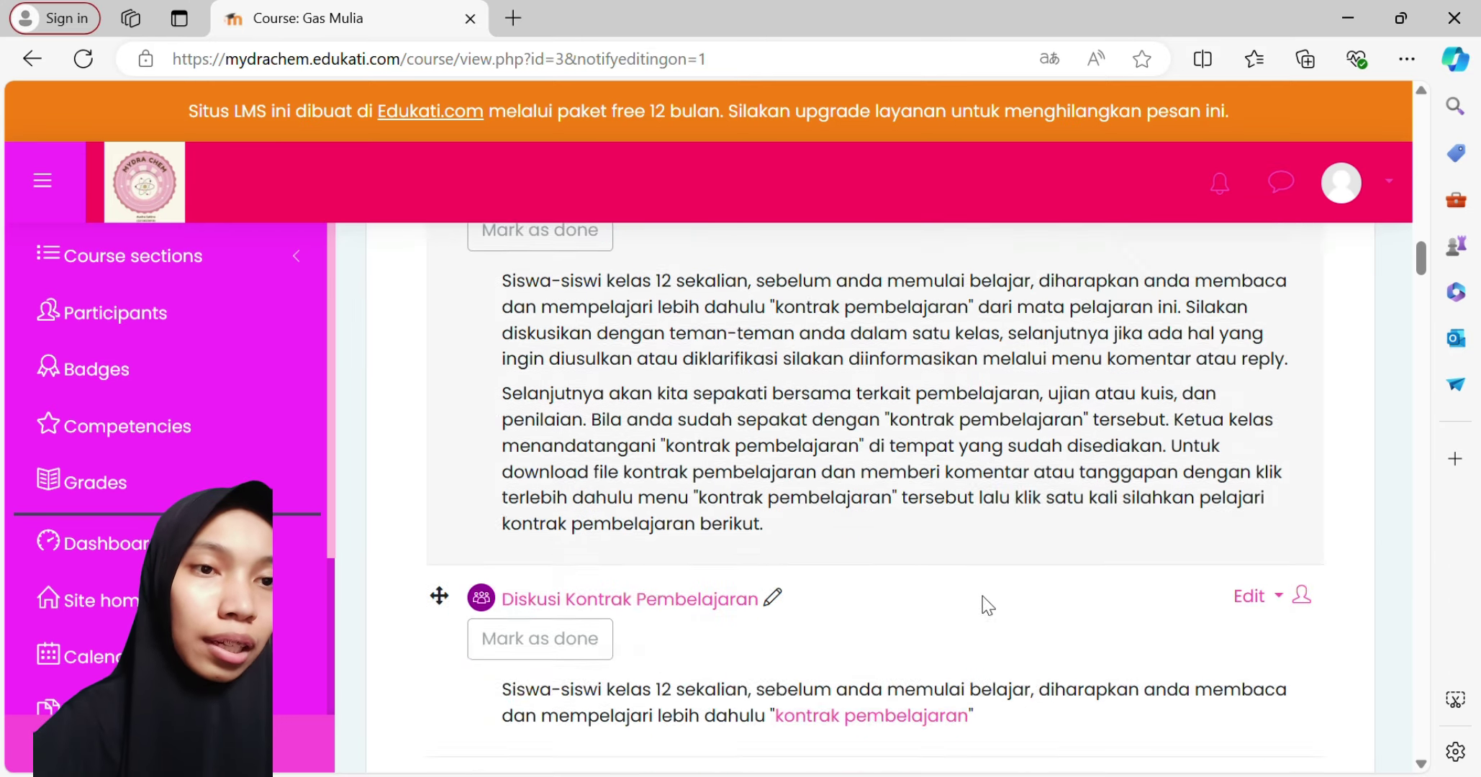
scroll(982, 596, up, 2)
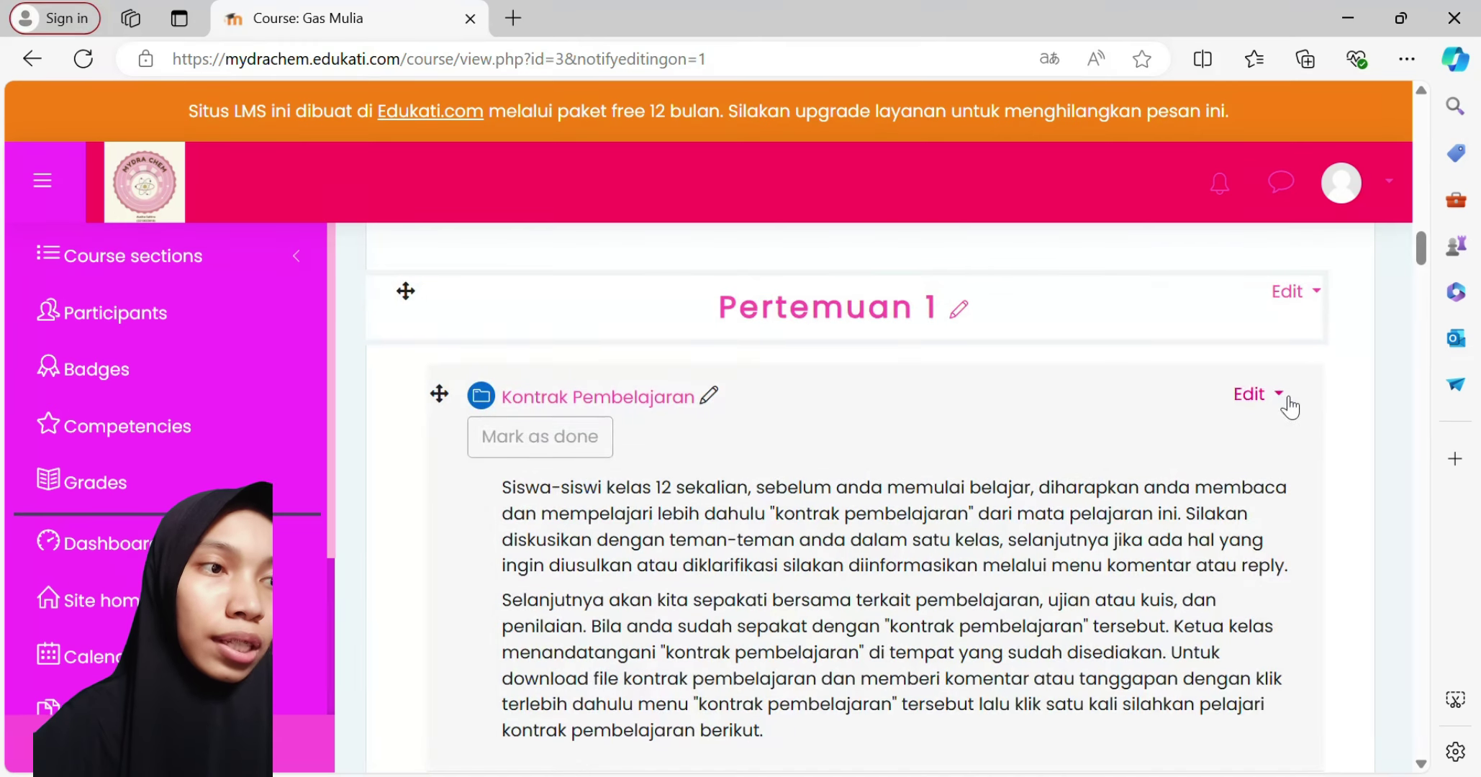
click(1289, 408)
click(1010, 595)
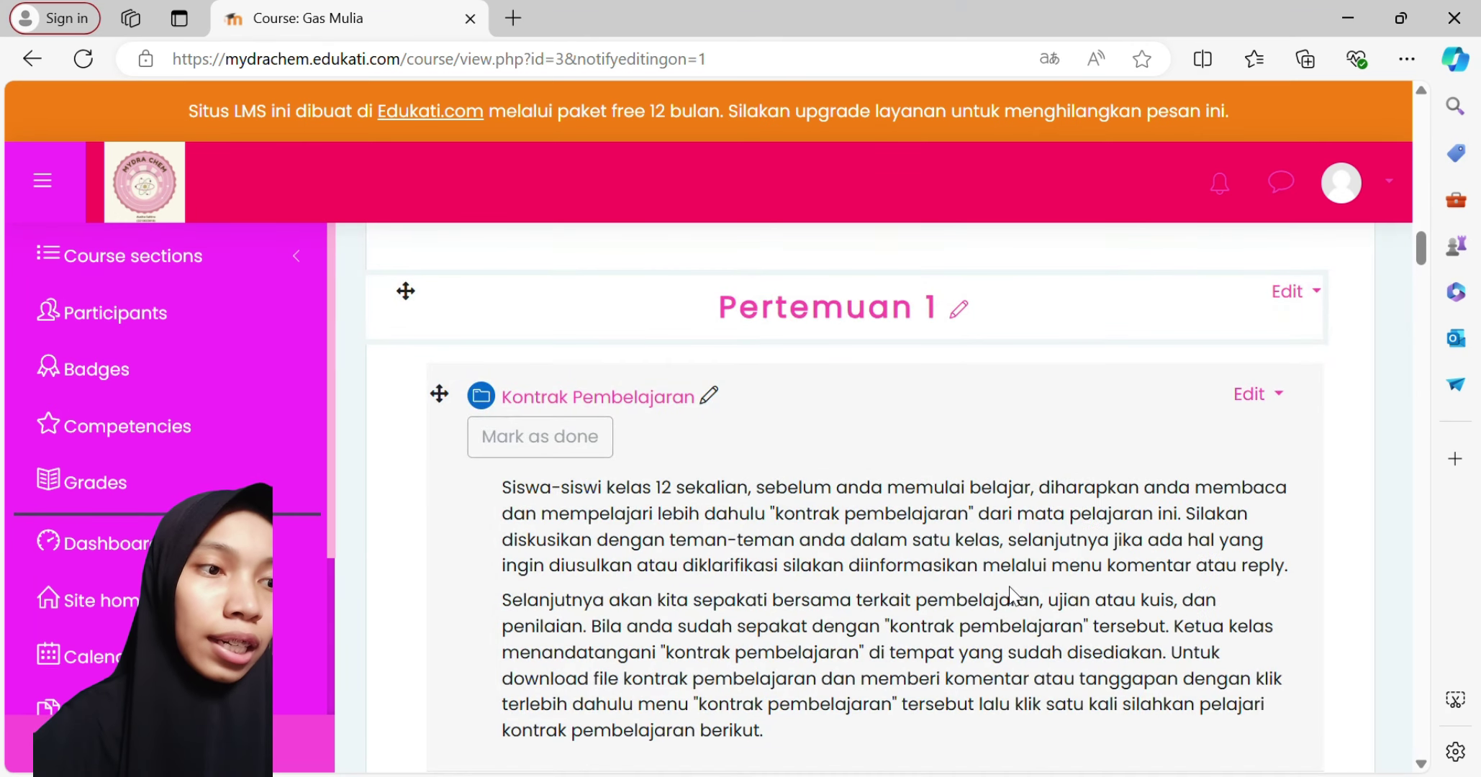
- View the editing options of the Diskusi Kontrak Pembelajaran forum in Pertemuan 1 and dismiss them
scroll(1012, 595, down, 3)
scroll(1015, 596, down, 2)
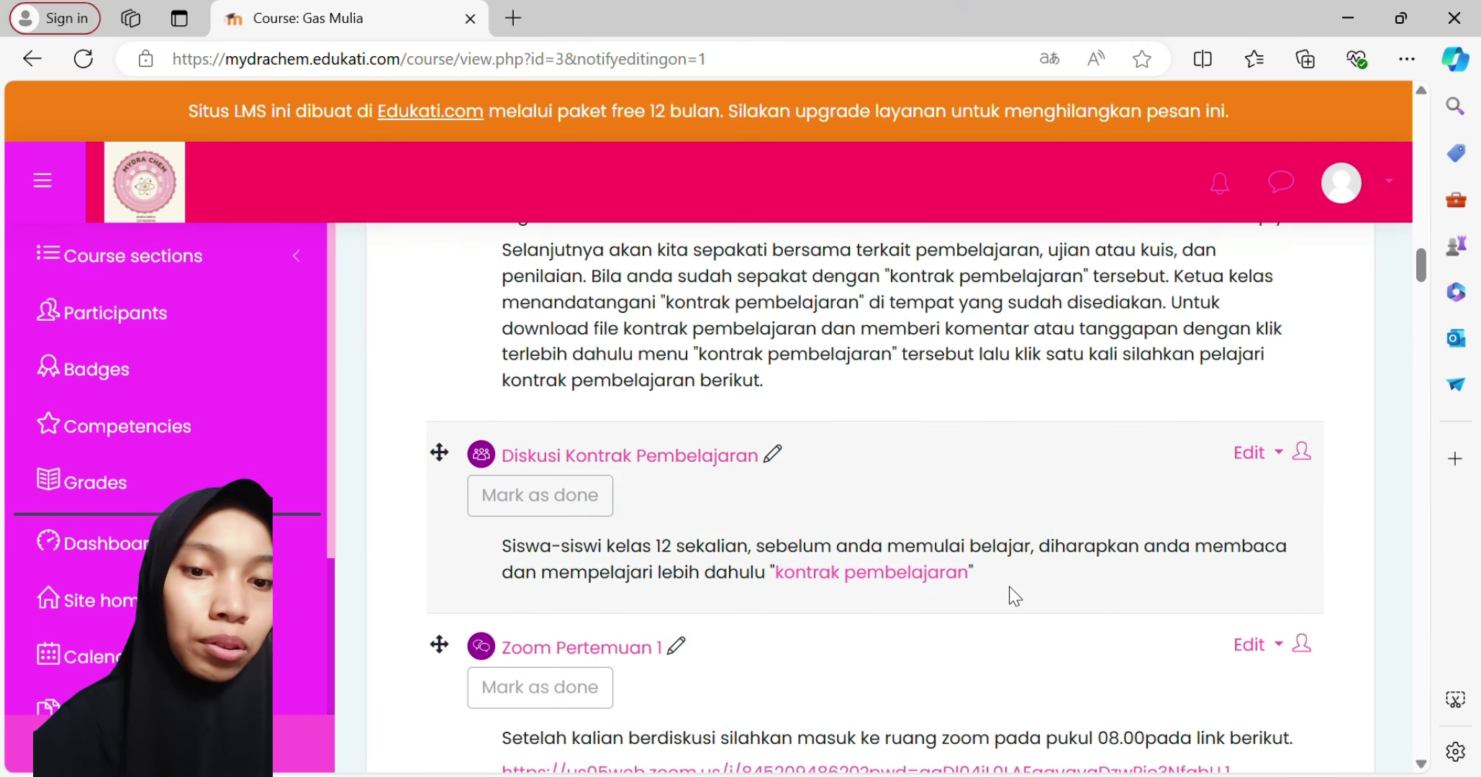
scroll(1015, 596, down, 2)
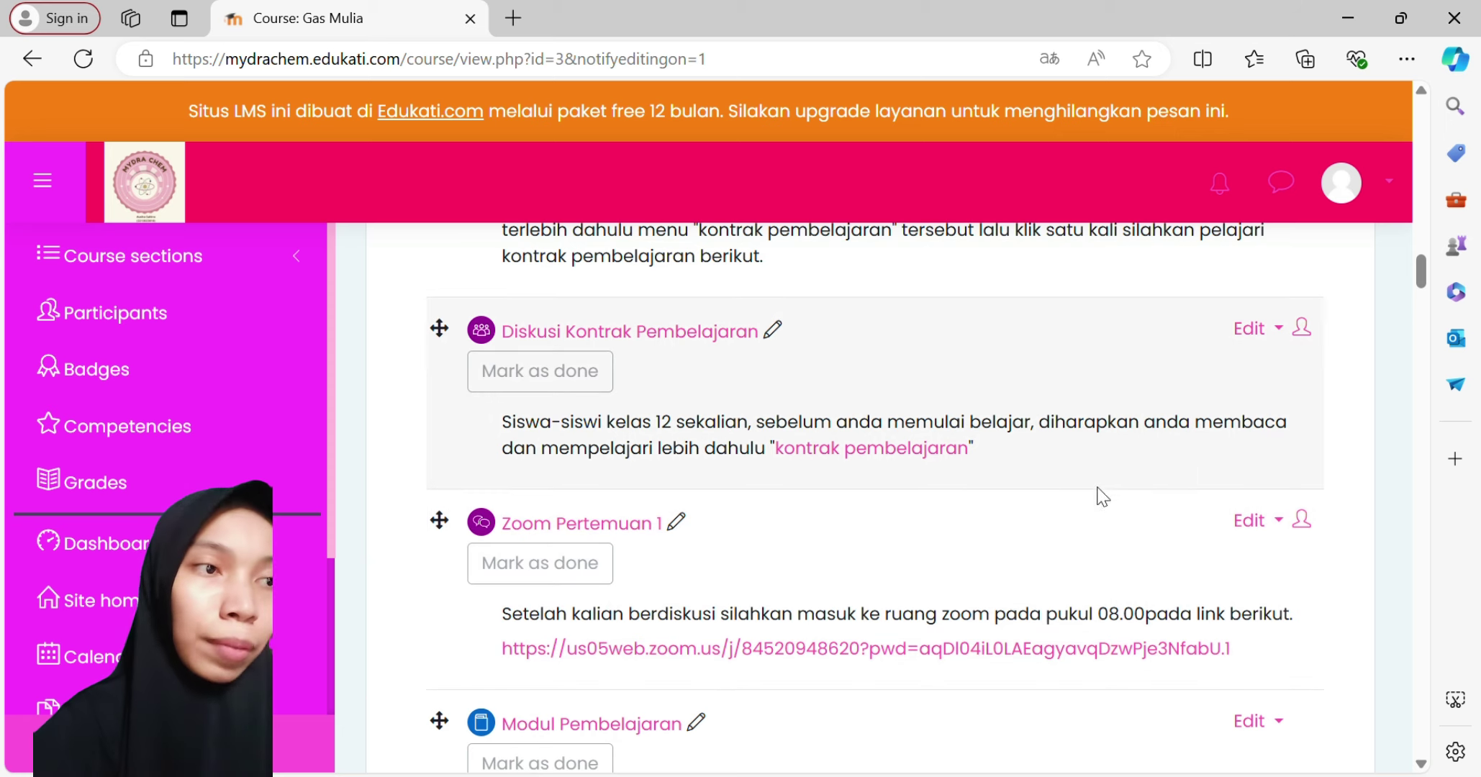
click(1278, 329)
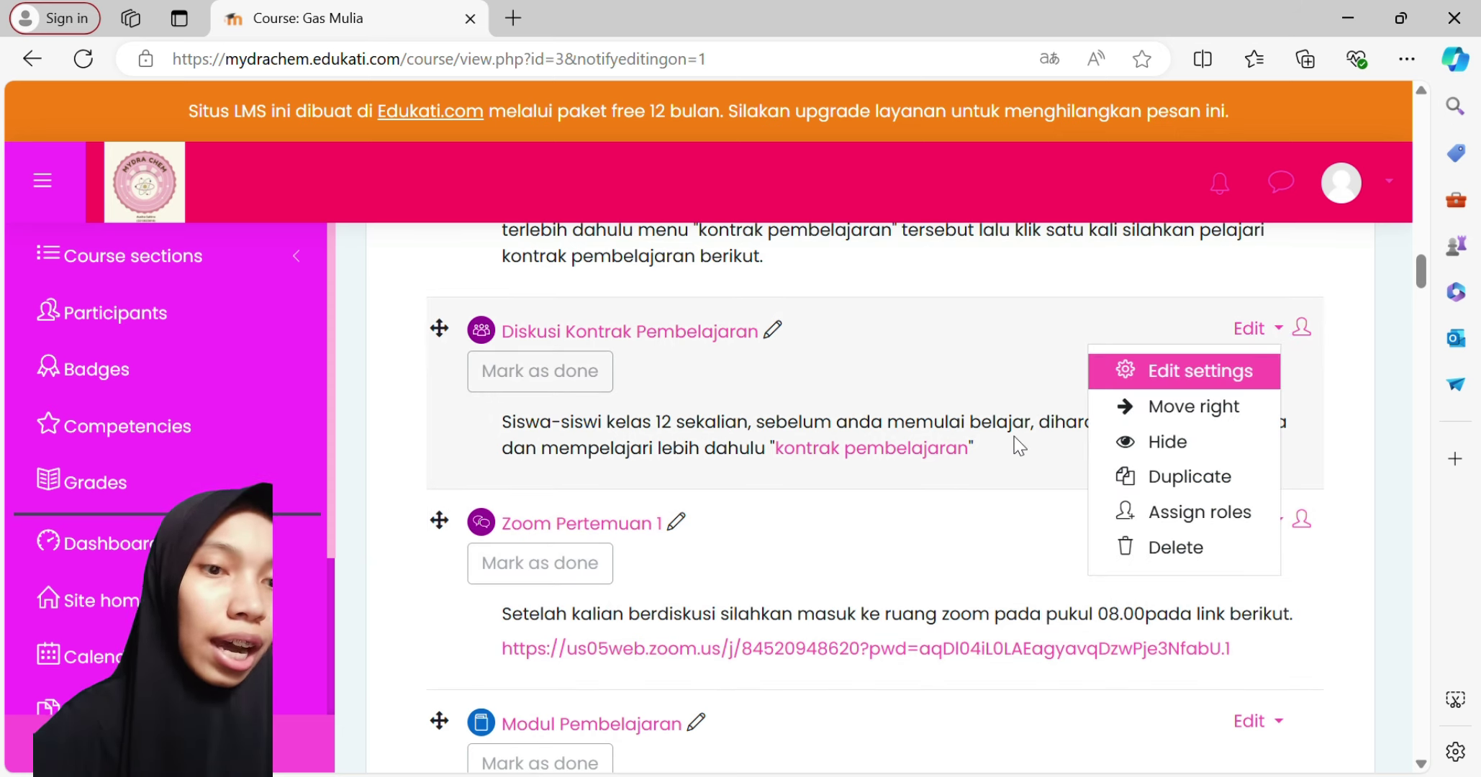
key(Escape)
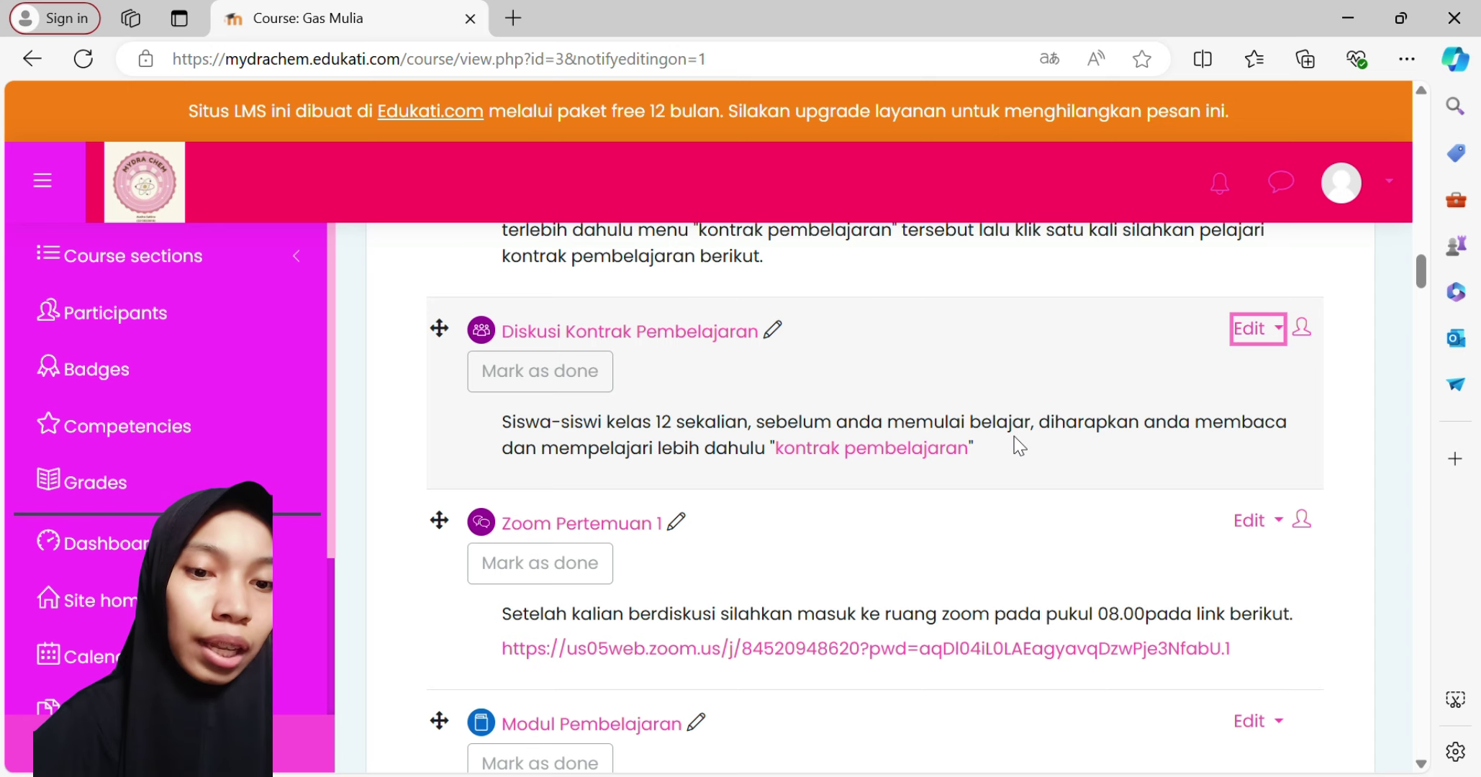
- Open the activity and resource chooser for the opening section above Pertemuan 1 and look through all available types
scroll(1019, 446, down, 5)
scroll(1019, 446, up, 5)
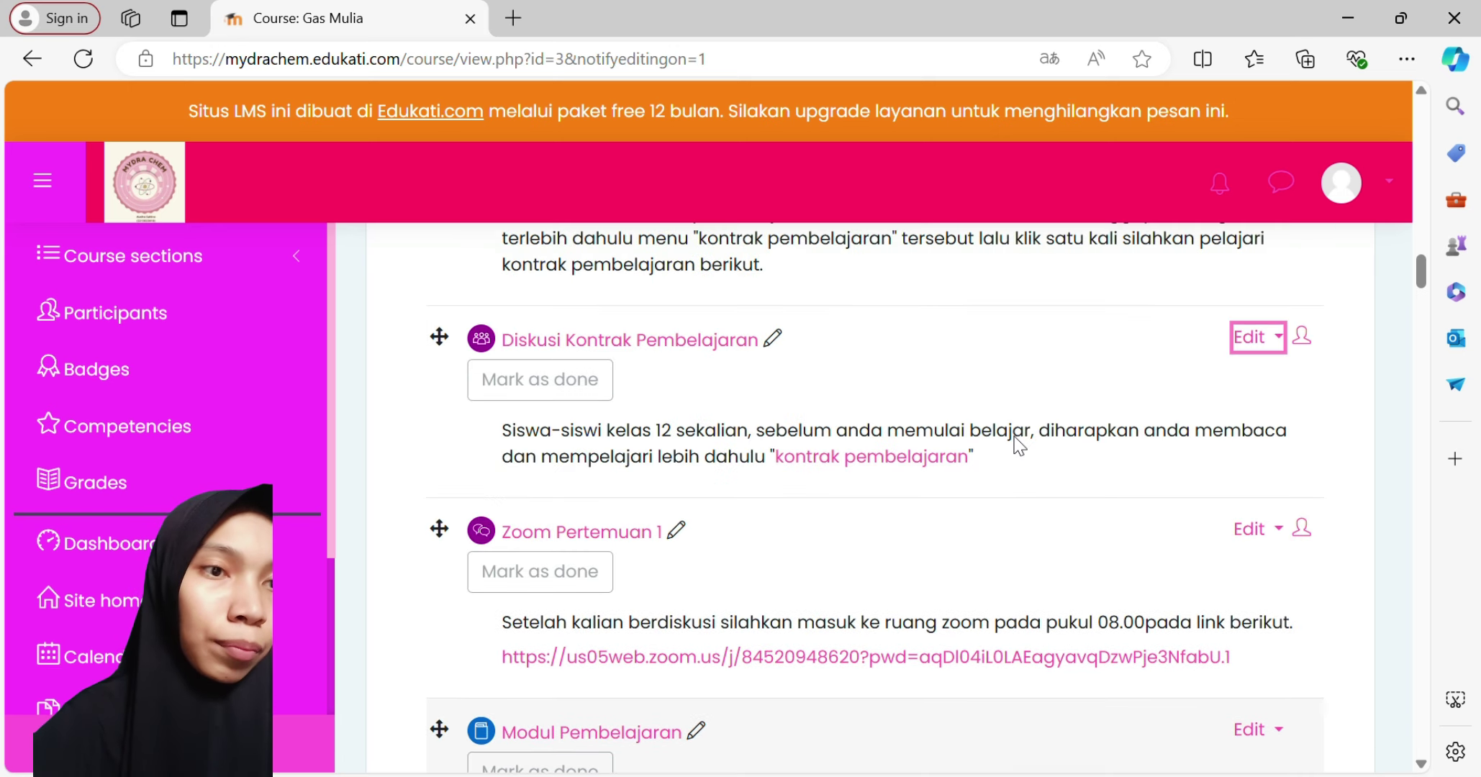
scroll(1019, 446, up, 10)
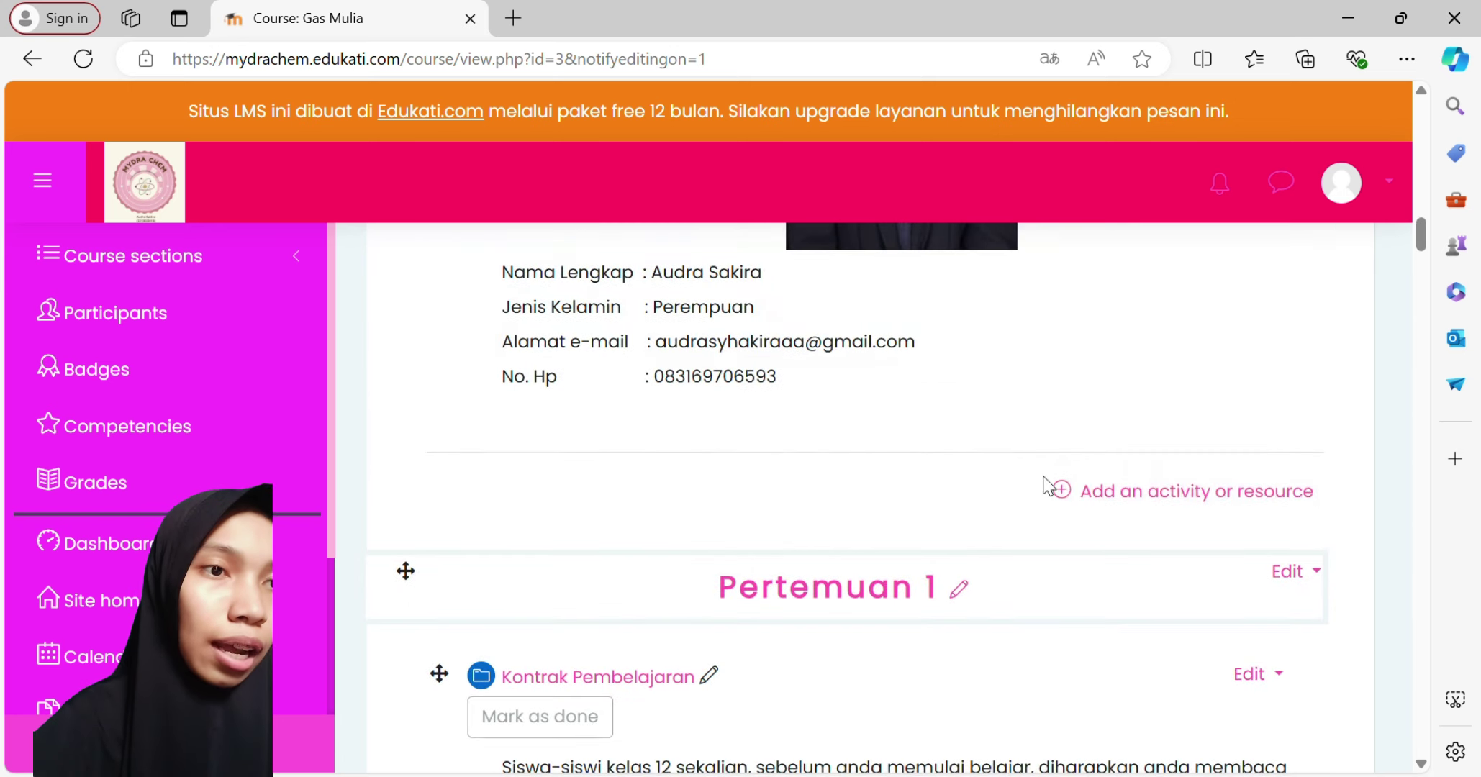
click(1070, 492)
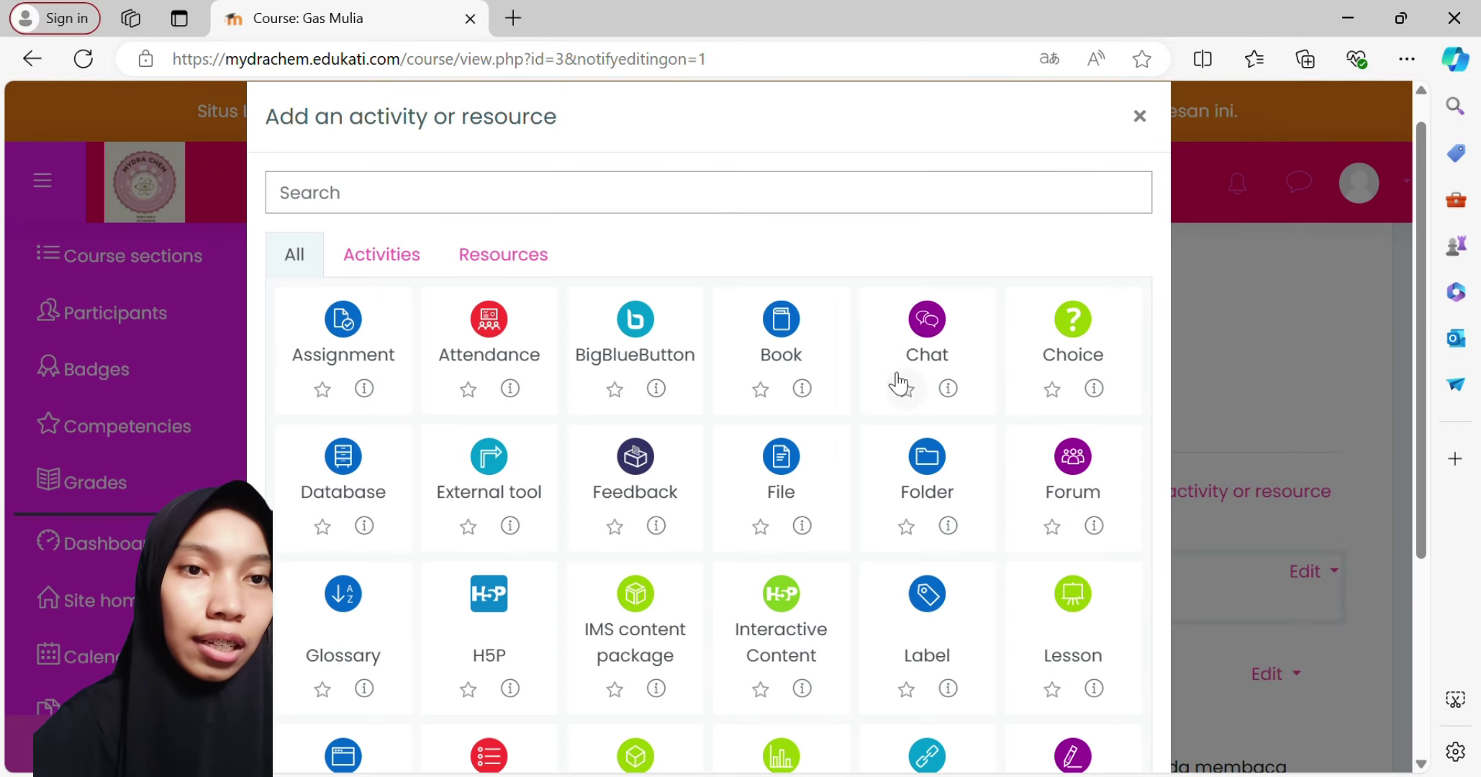
scroll(545, 414, down, 4)
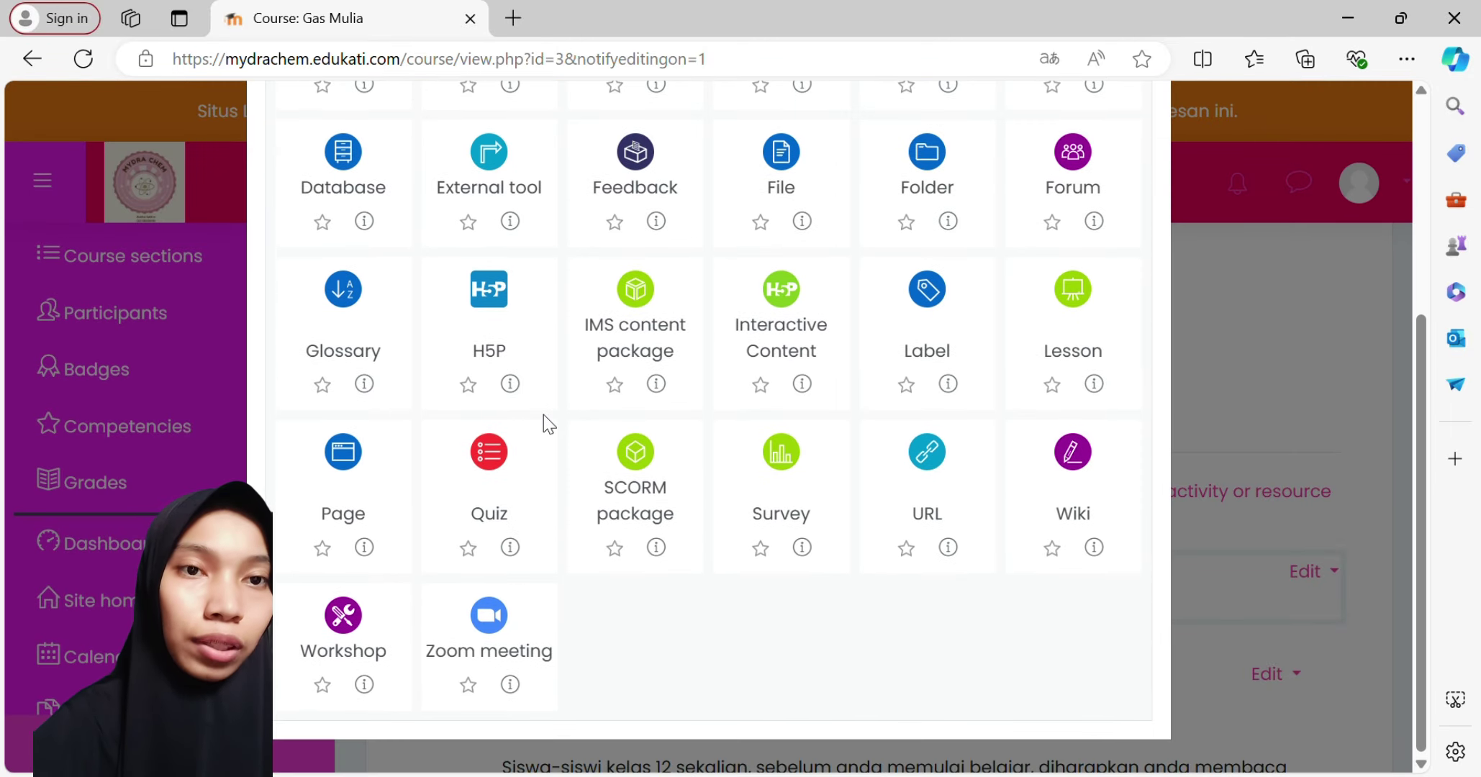
scroll(544, 415, up, 5)
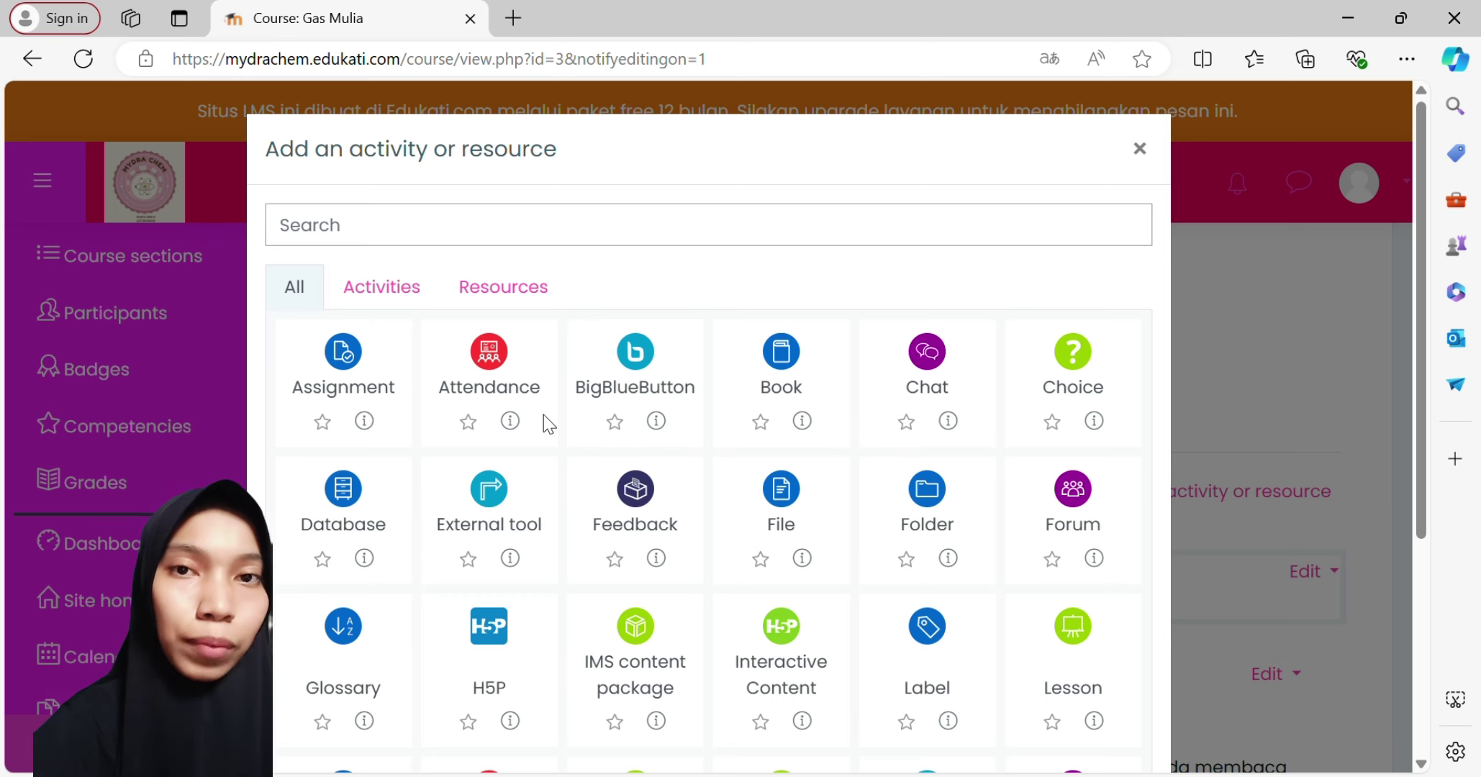
scroll(544, 415, down, 2)
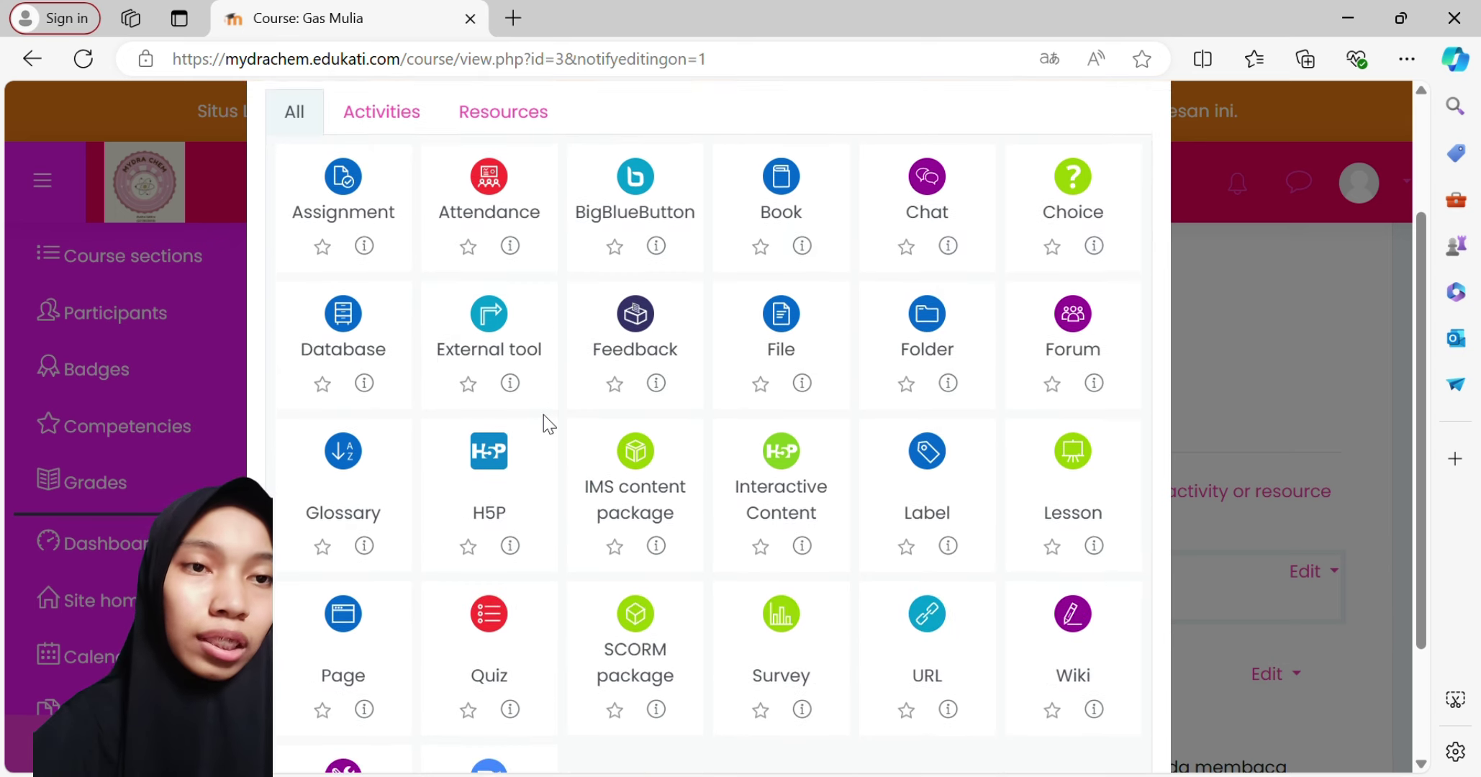
scroll(544, 425, up, 1)
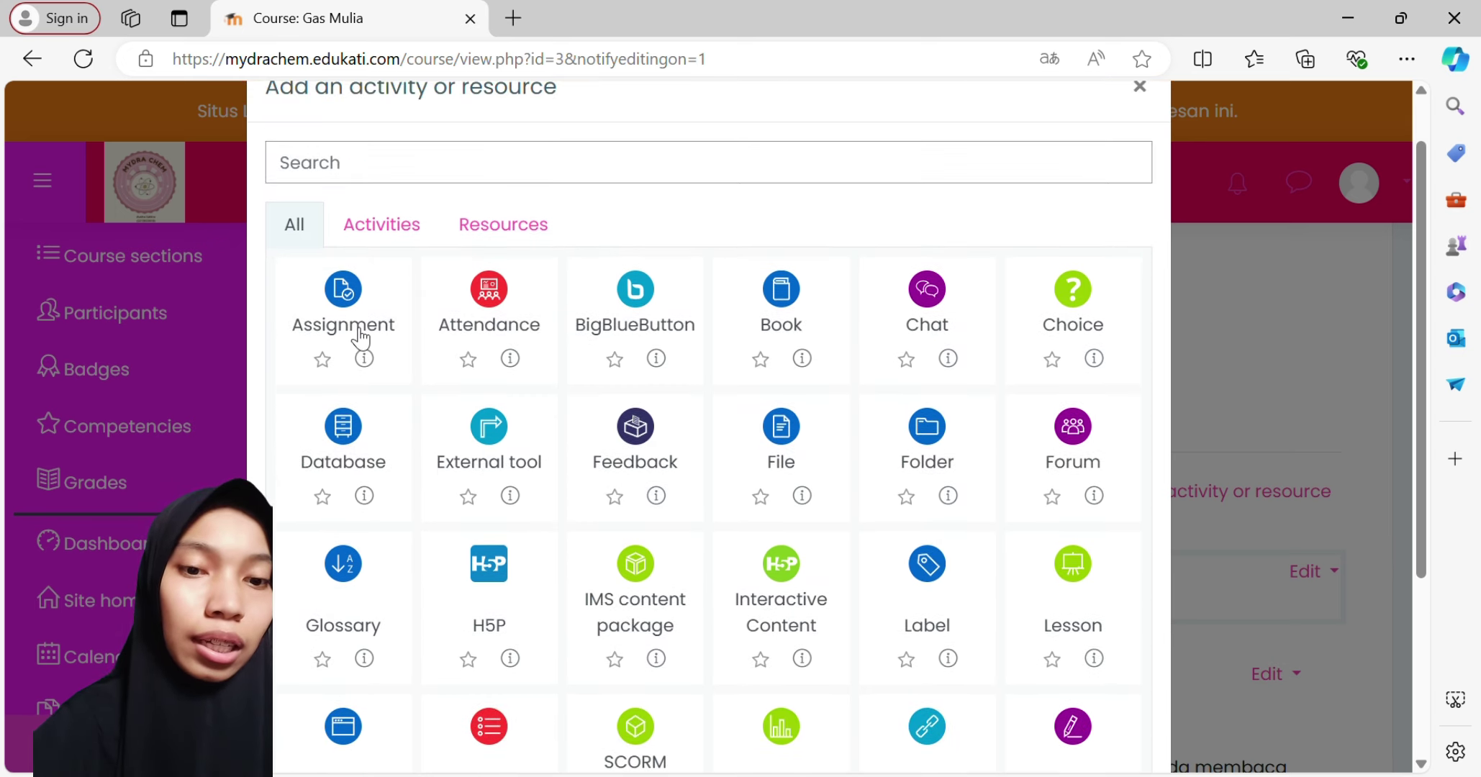